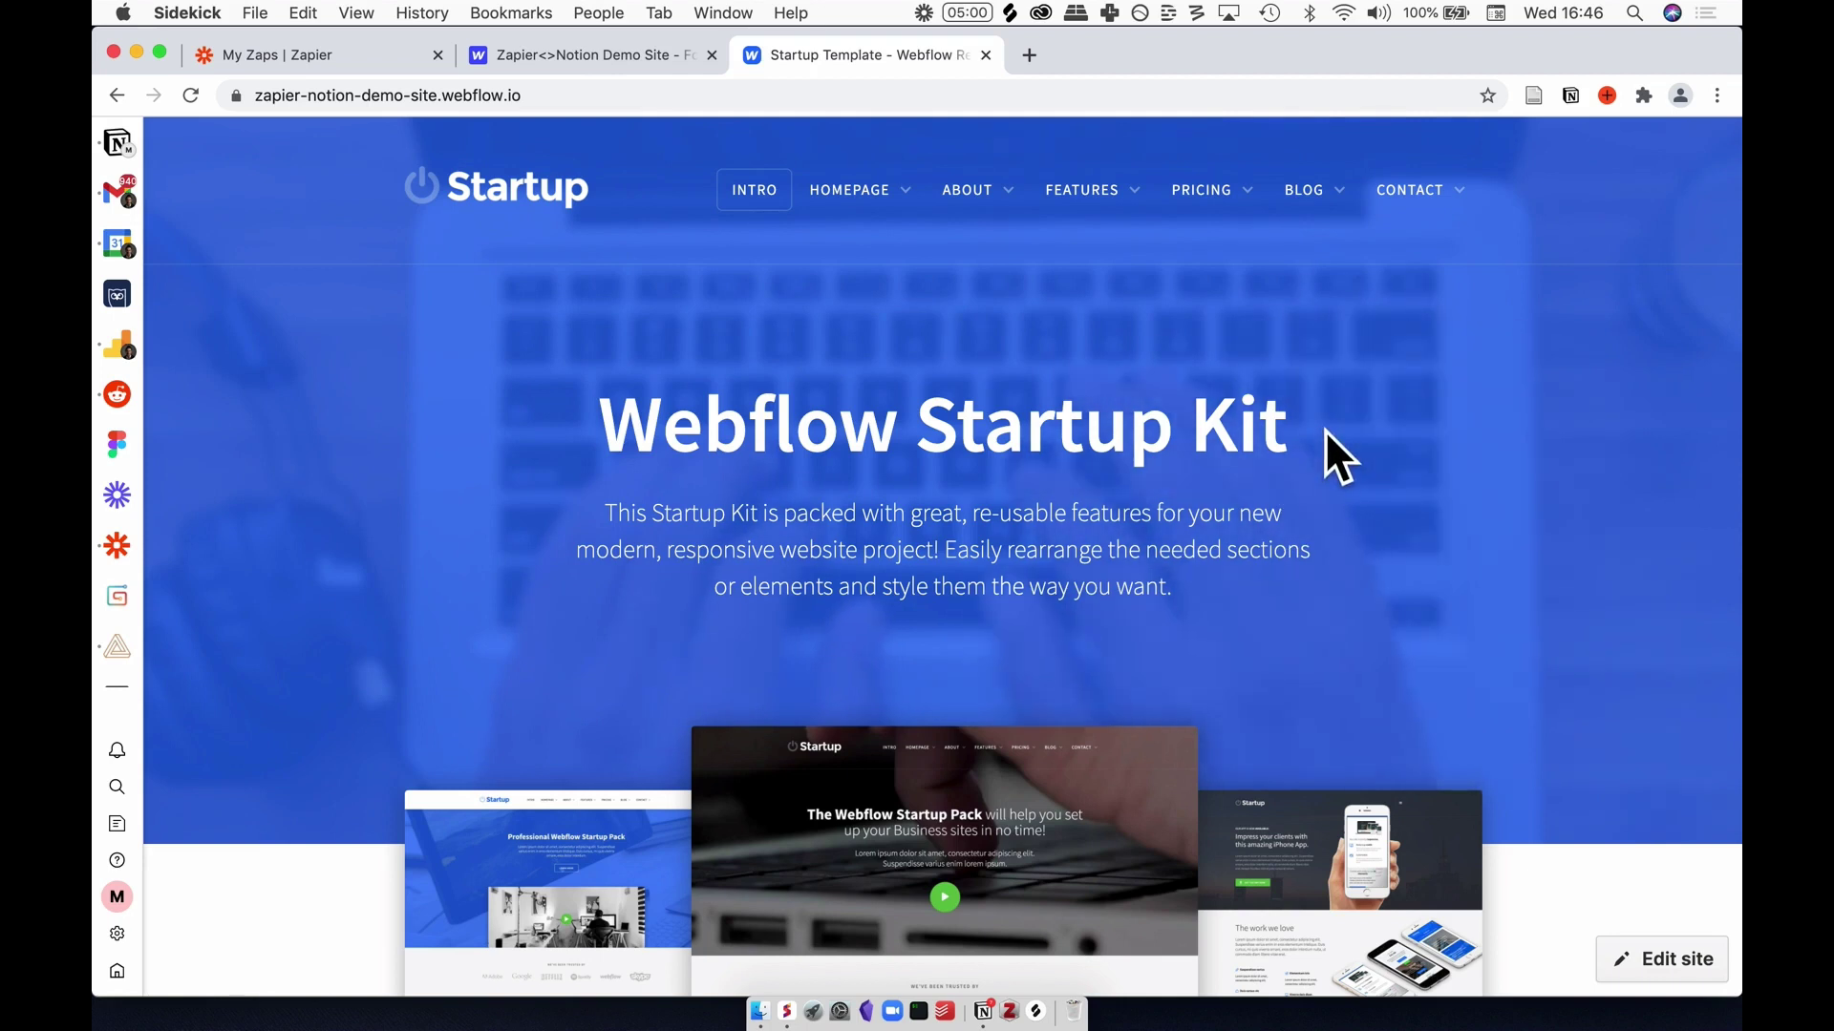
Step: Open Contact #1 from the CONTACT menu, glance at Notion, then go to the Webflow dashboard
click(1438, 187)
click(1475, 253)
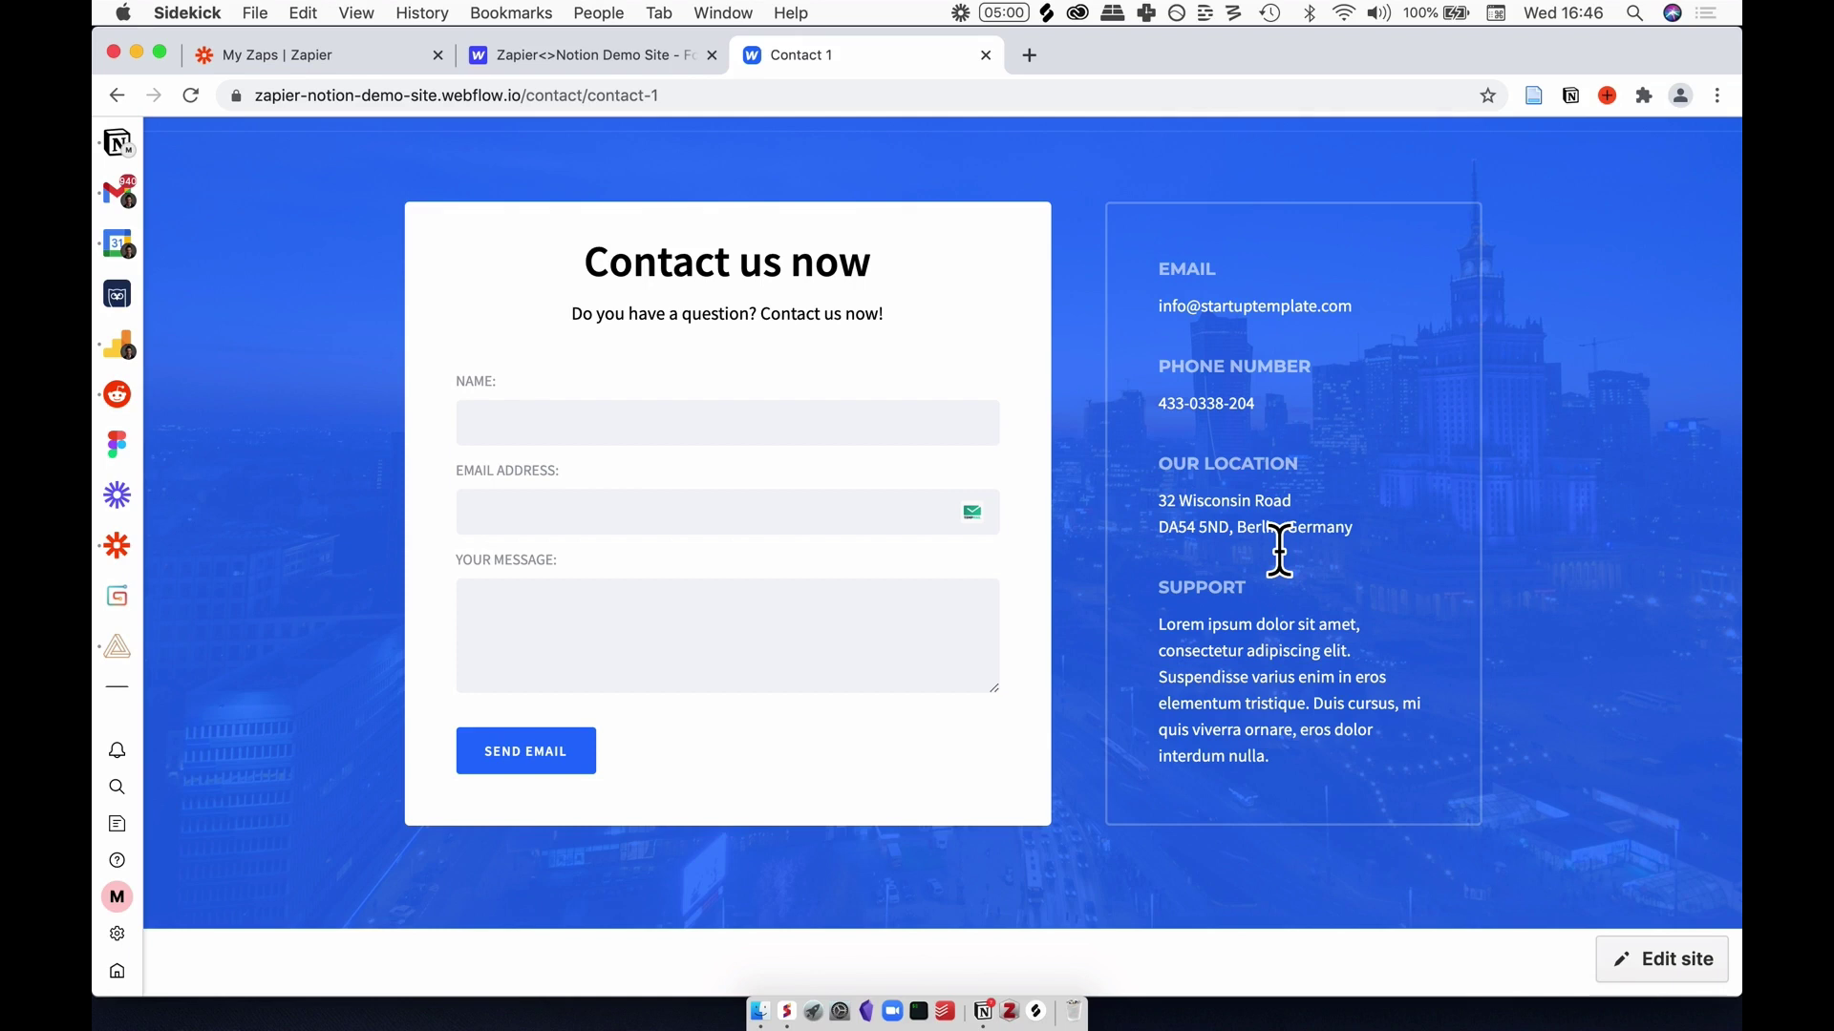
click(159, 174)
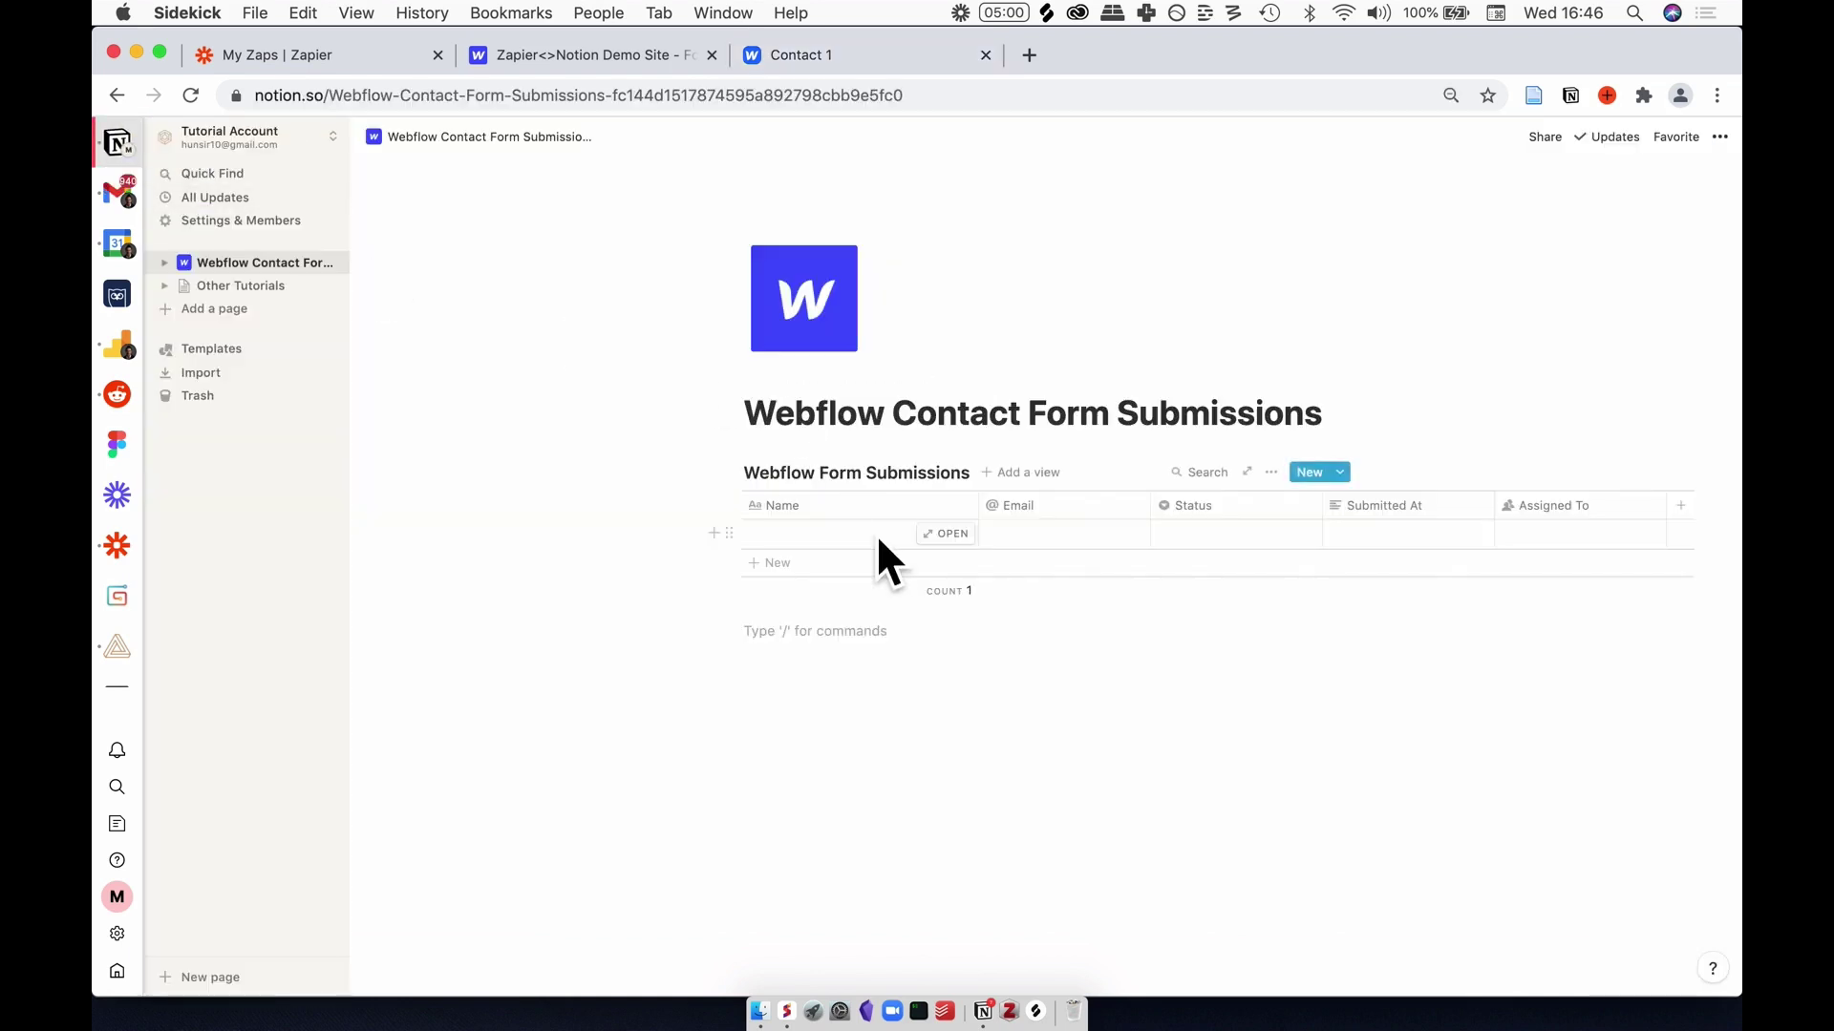
click(879, 59)
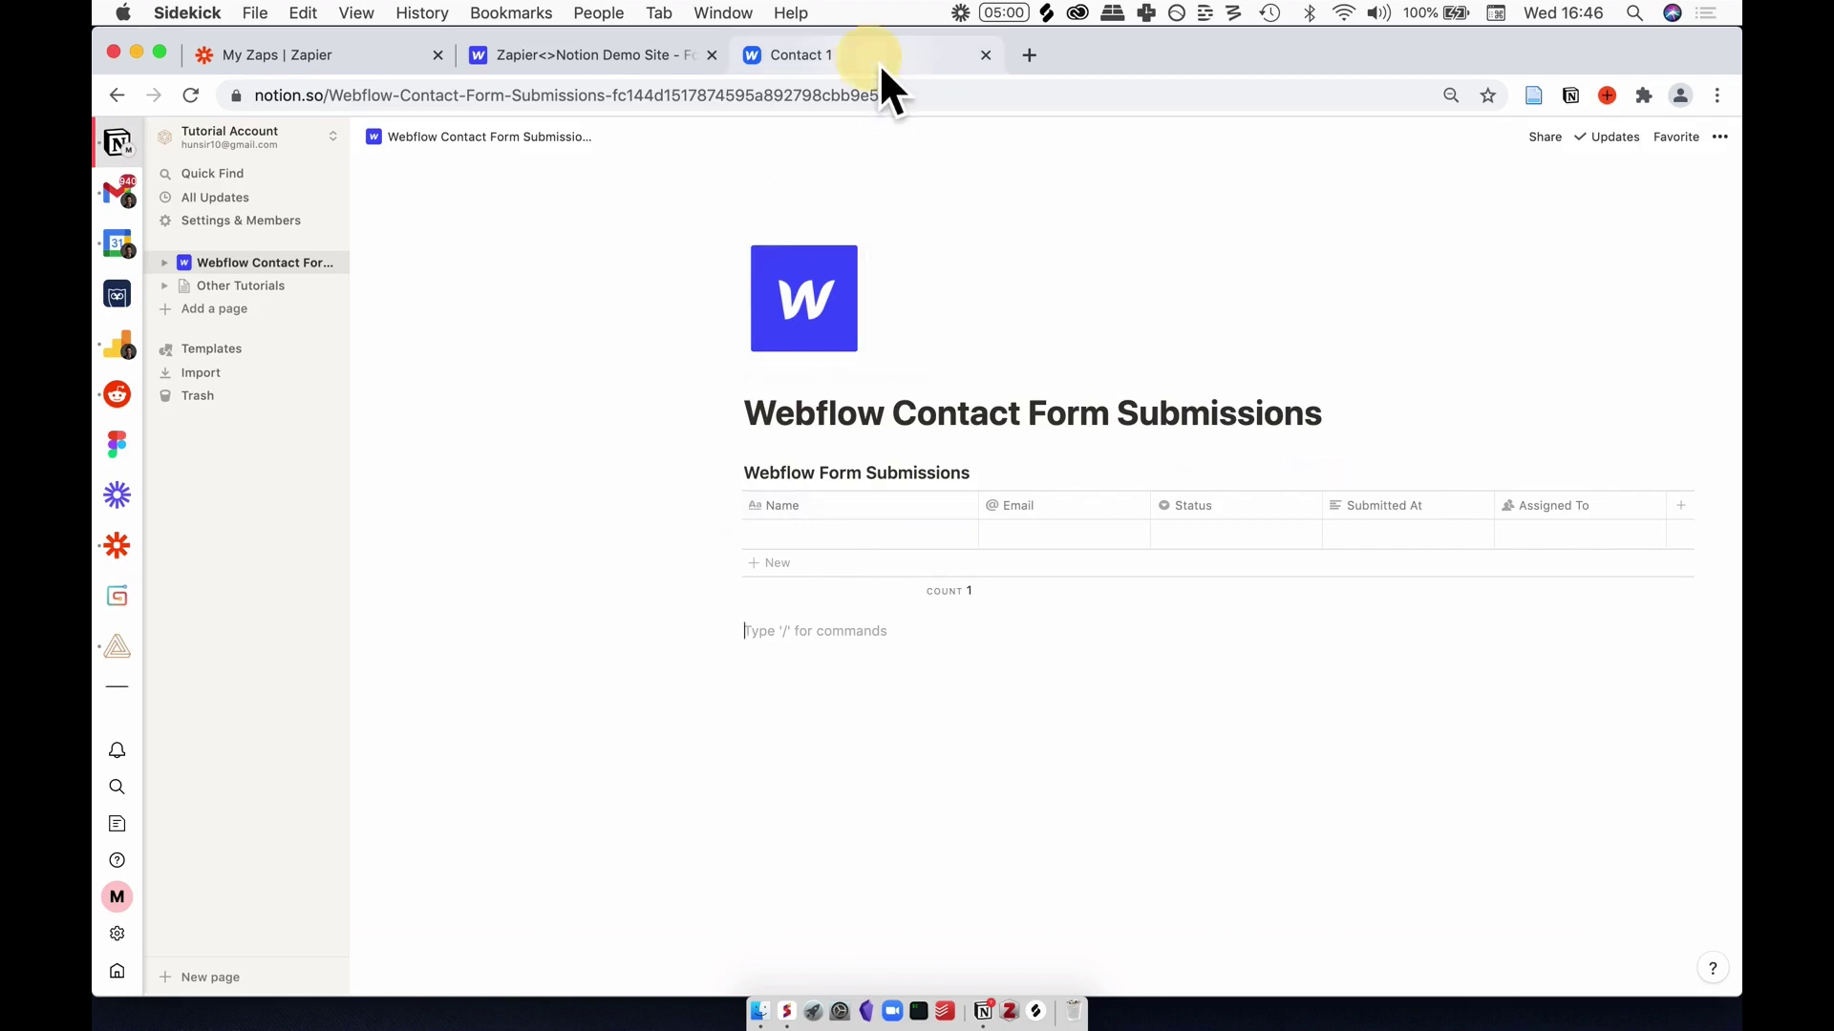
scroll(749, 315, up, 3)
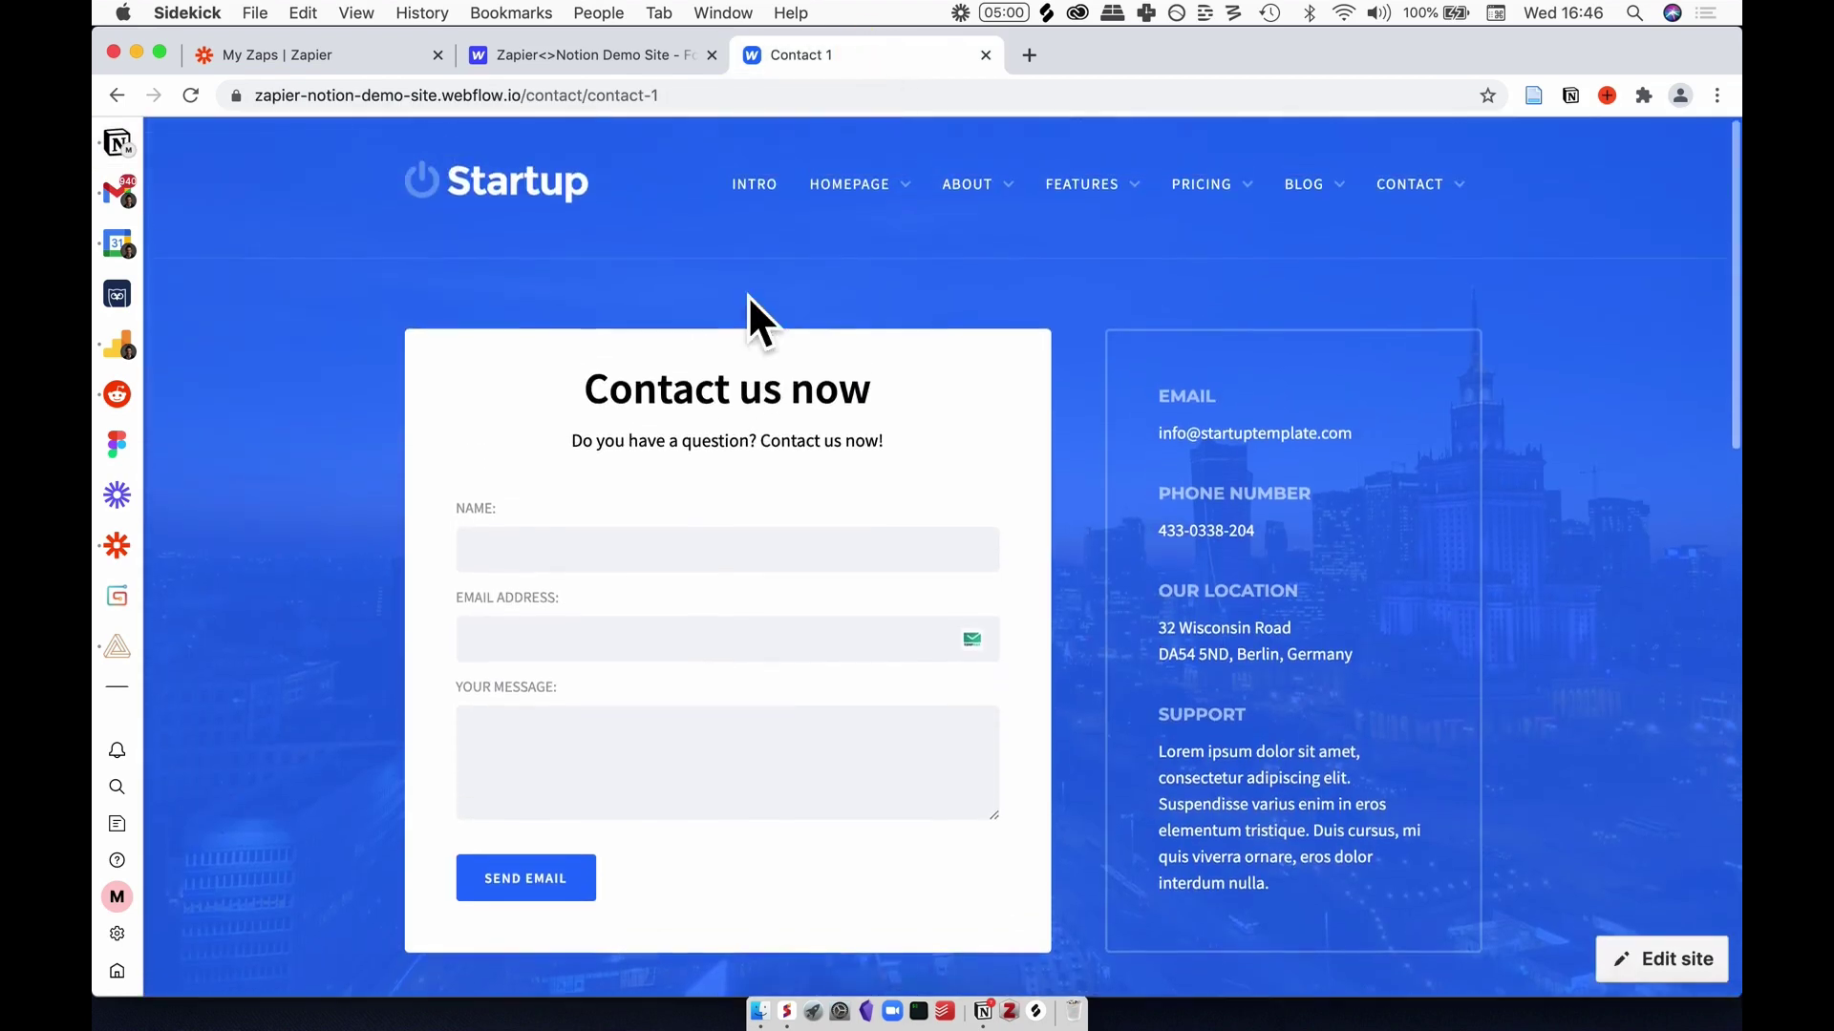
click(587, 54)
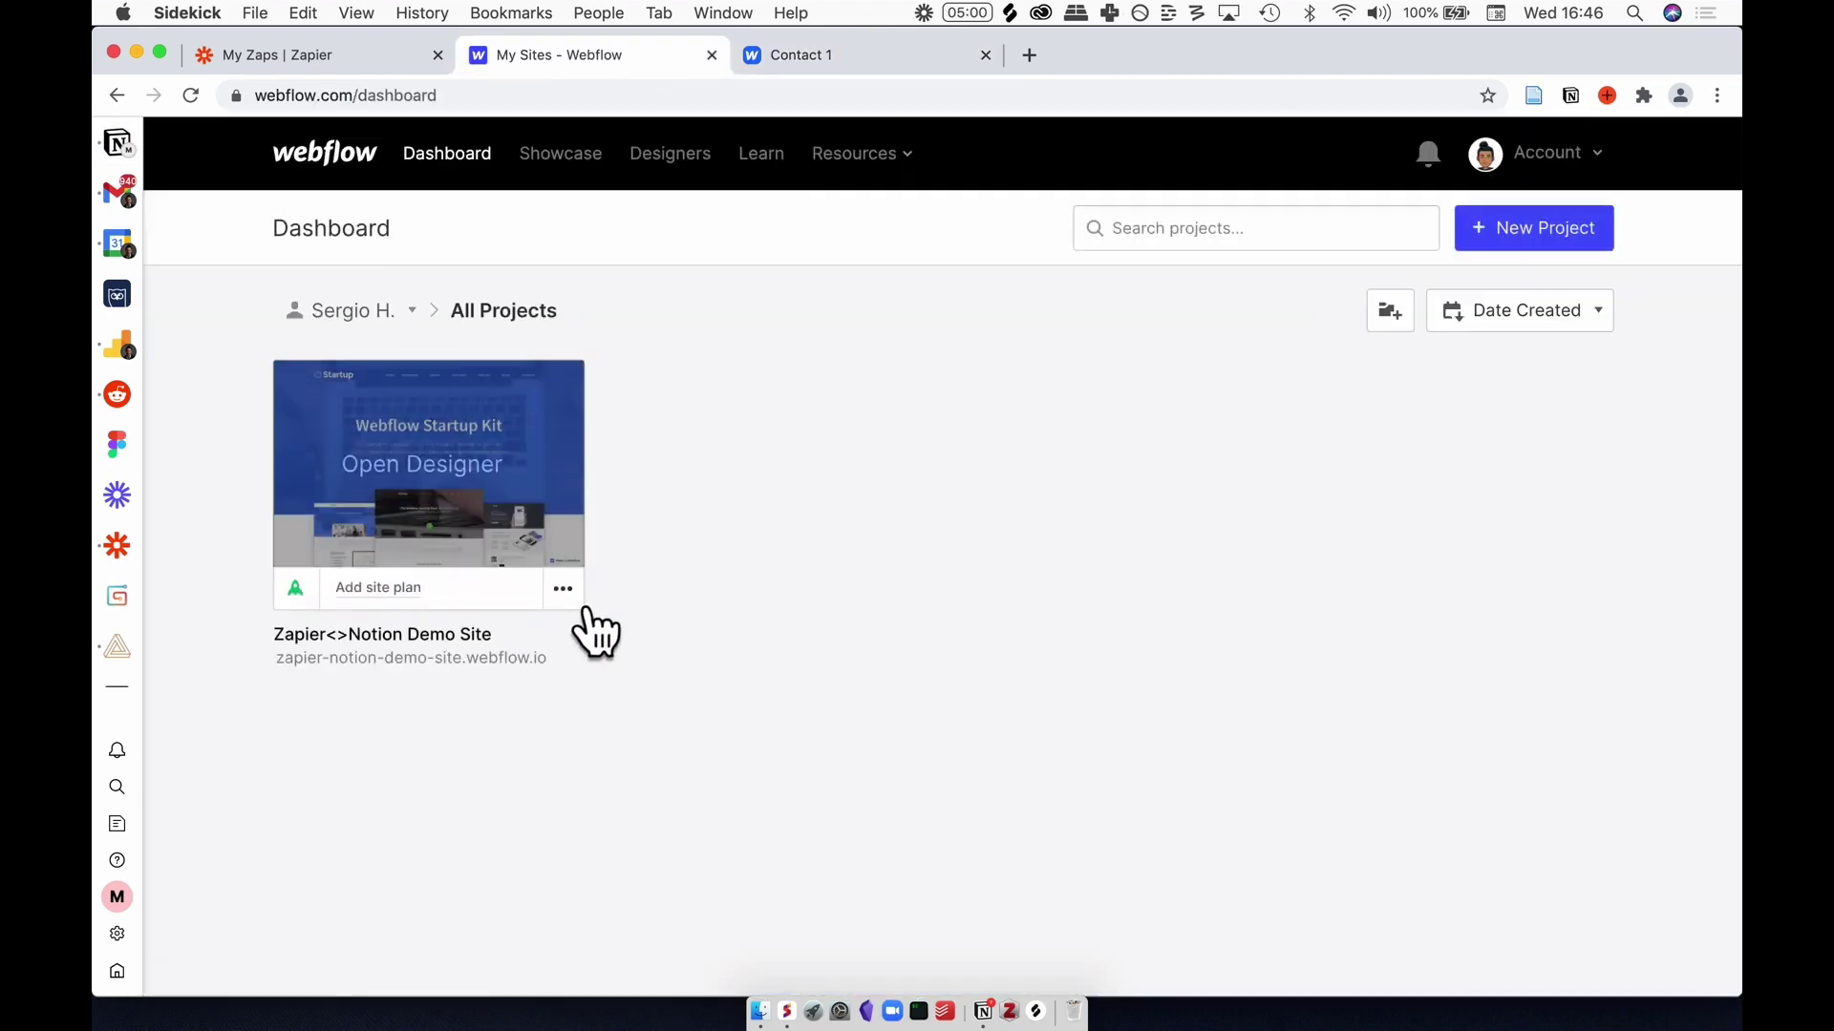
Step: Check the demo site's Settings > Forms submission data, then go back to the Notion database
click(587, 610)
click(506, 583)
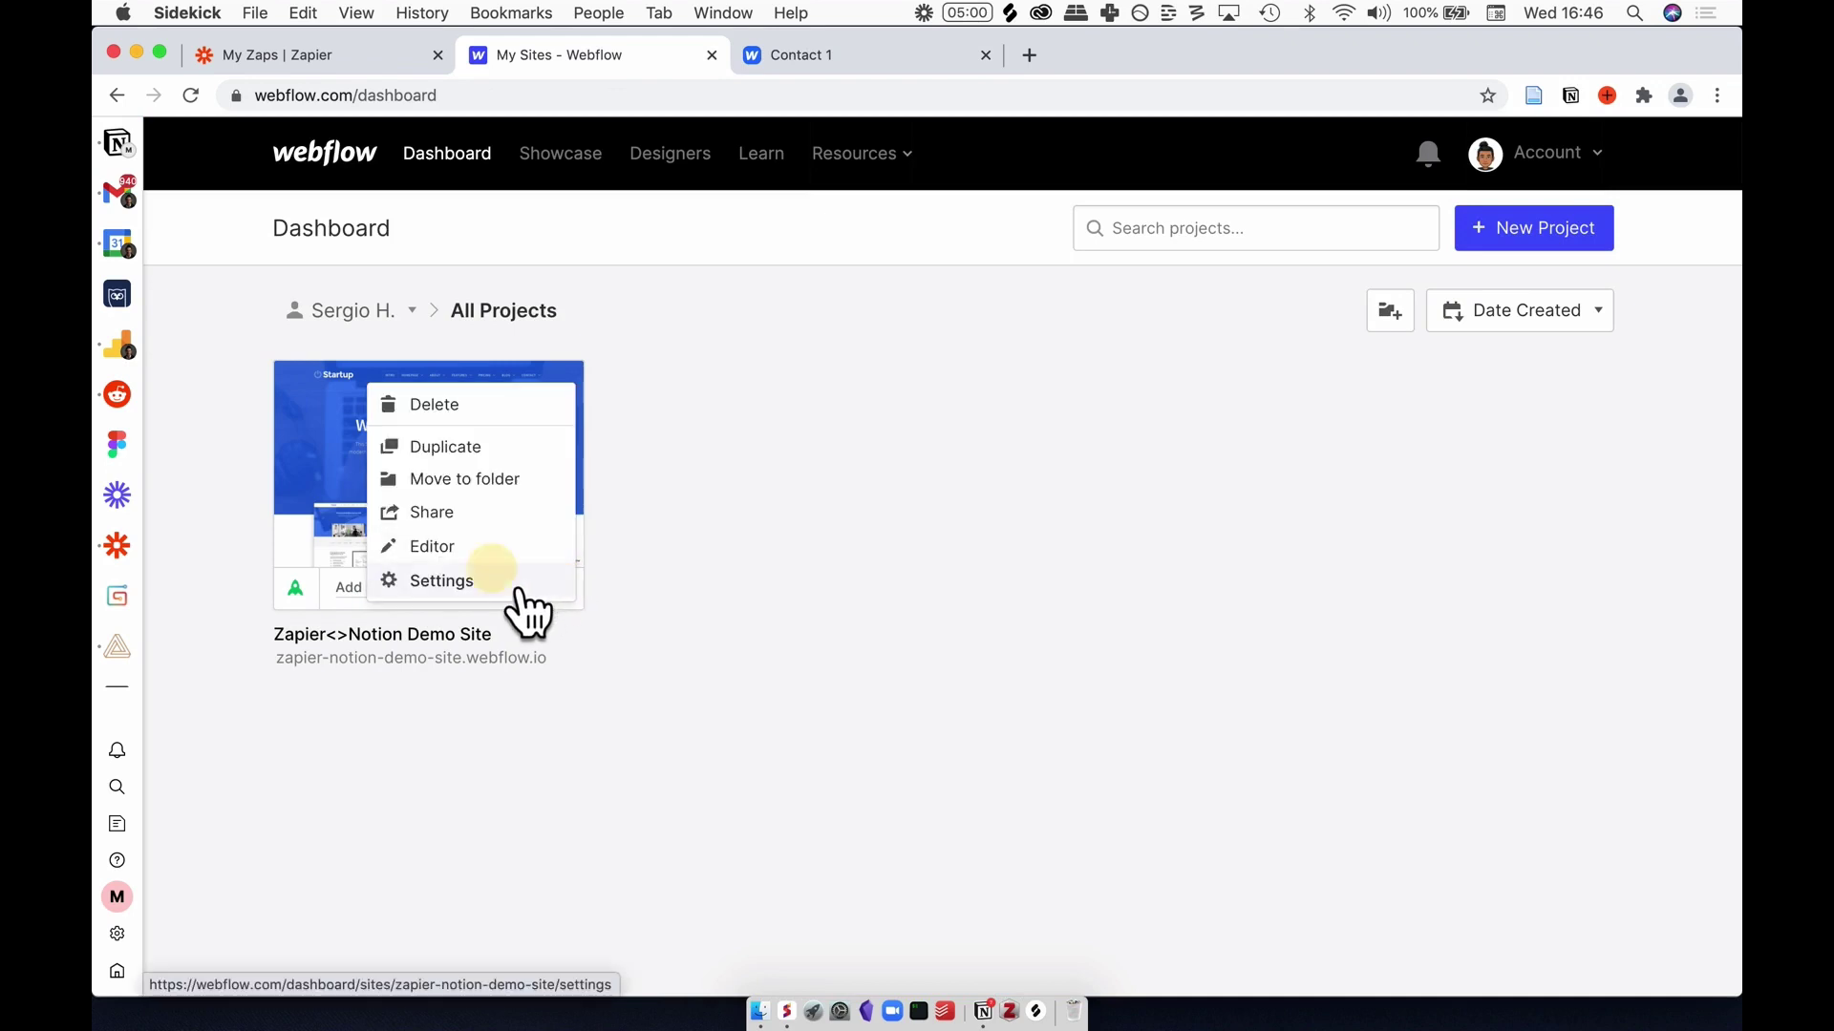
click(748, 323)
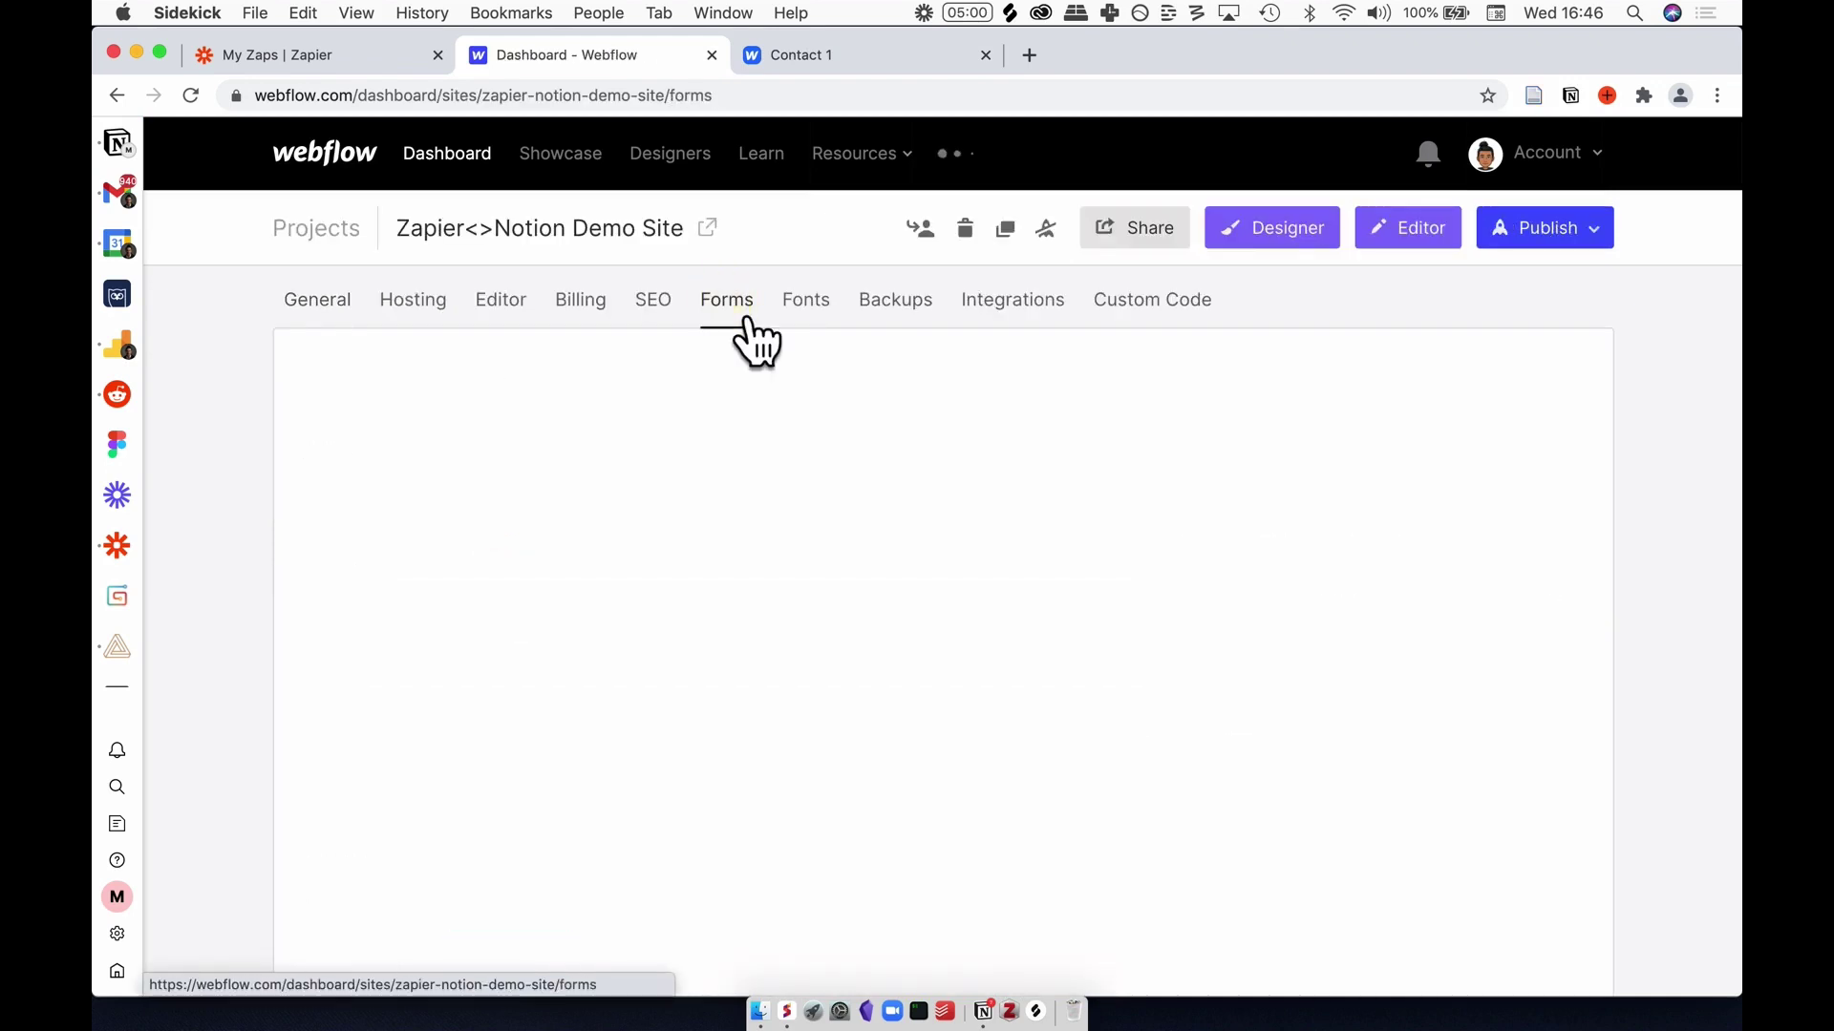
scroll(853, 573, down, 5)
scroll(853, 583, down, 15)
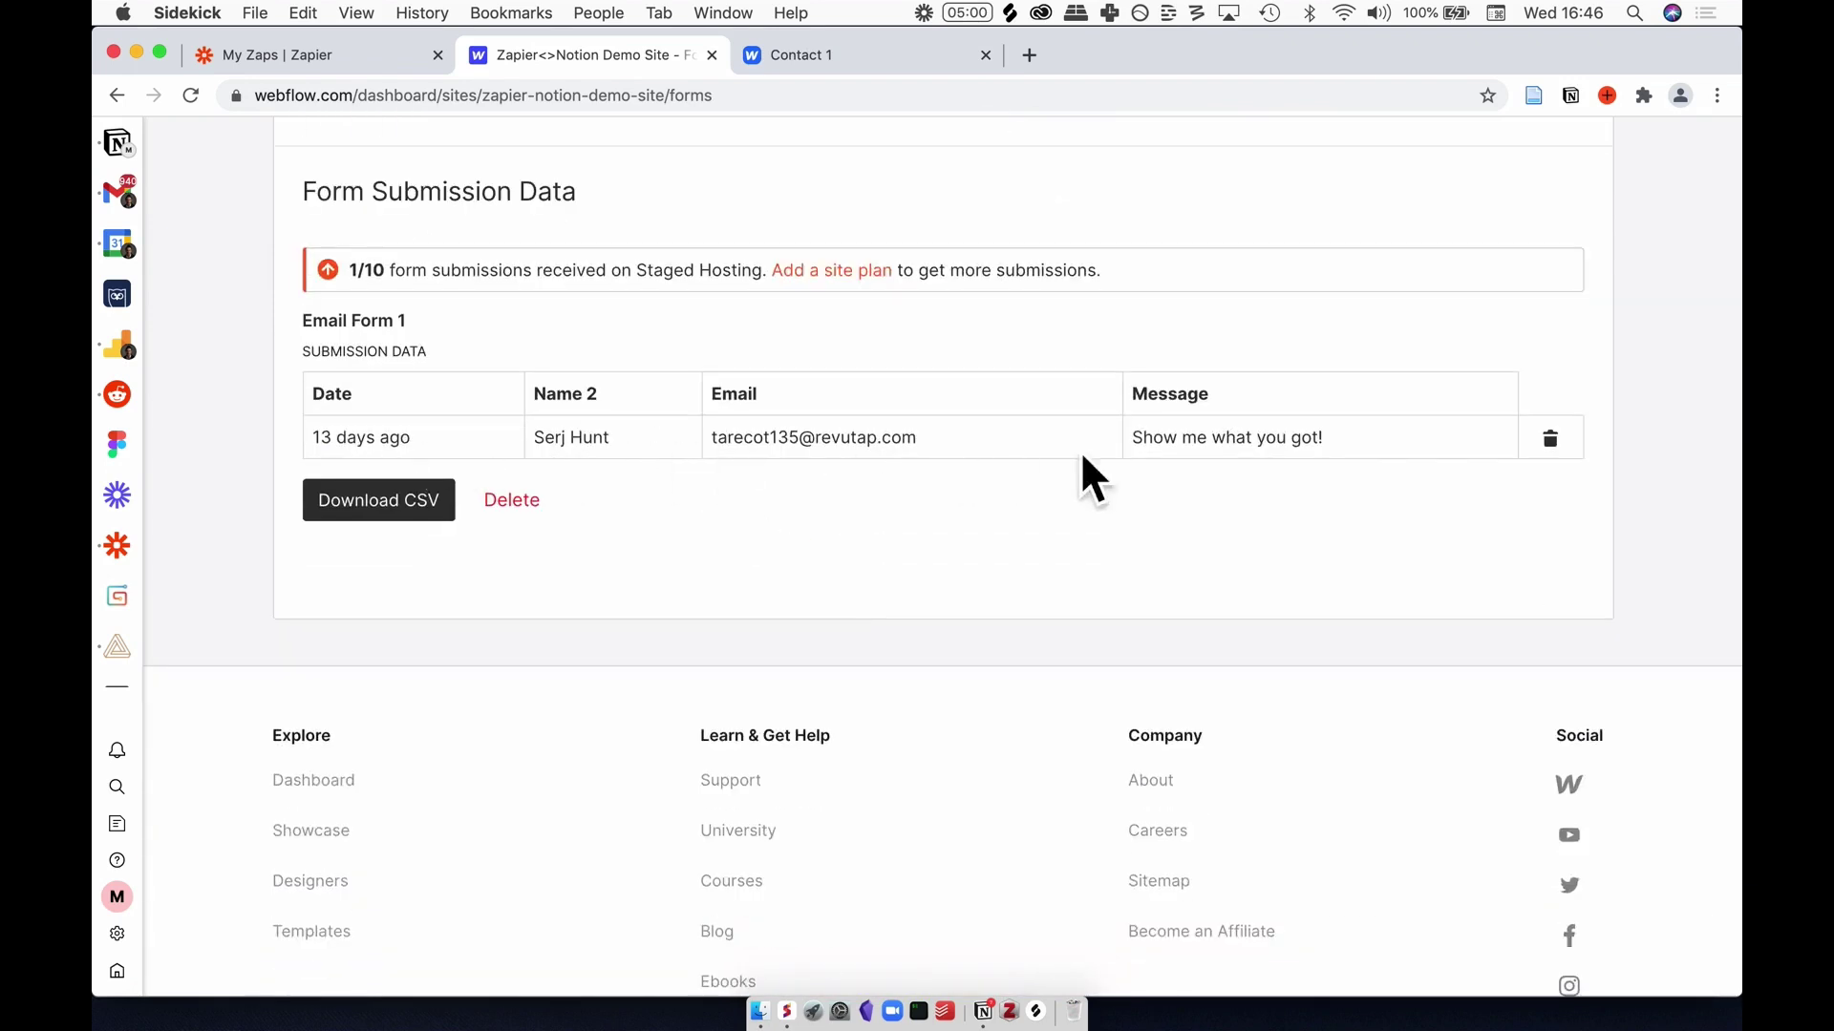
click(116, 143)
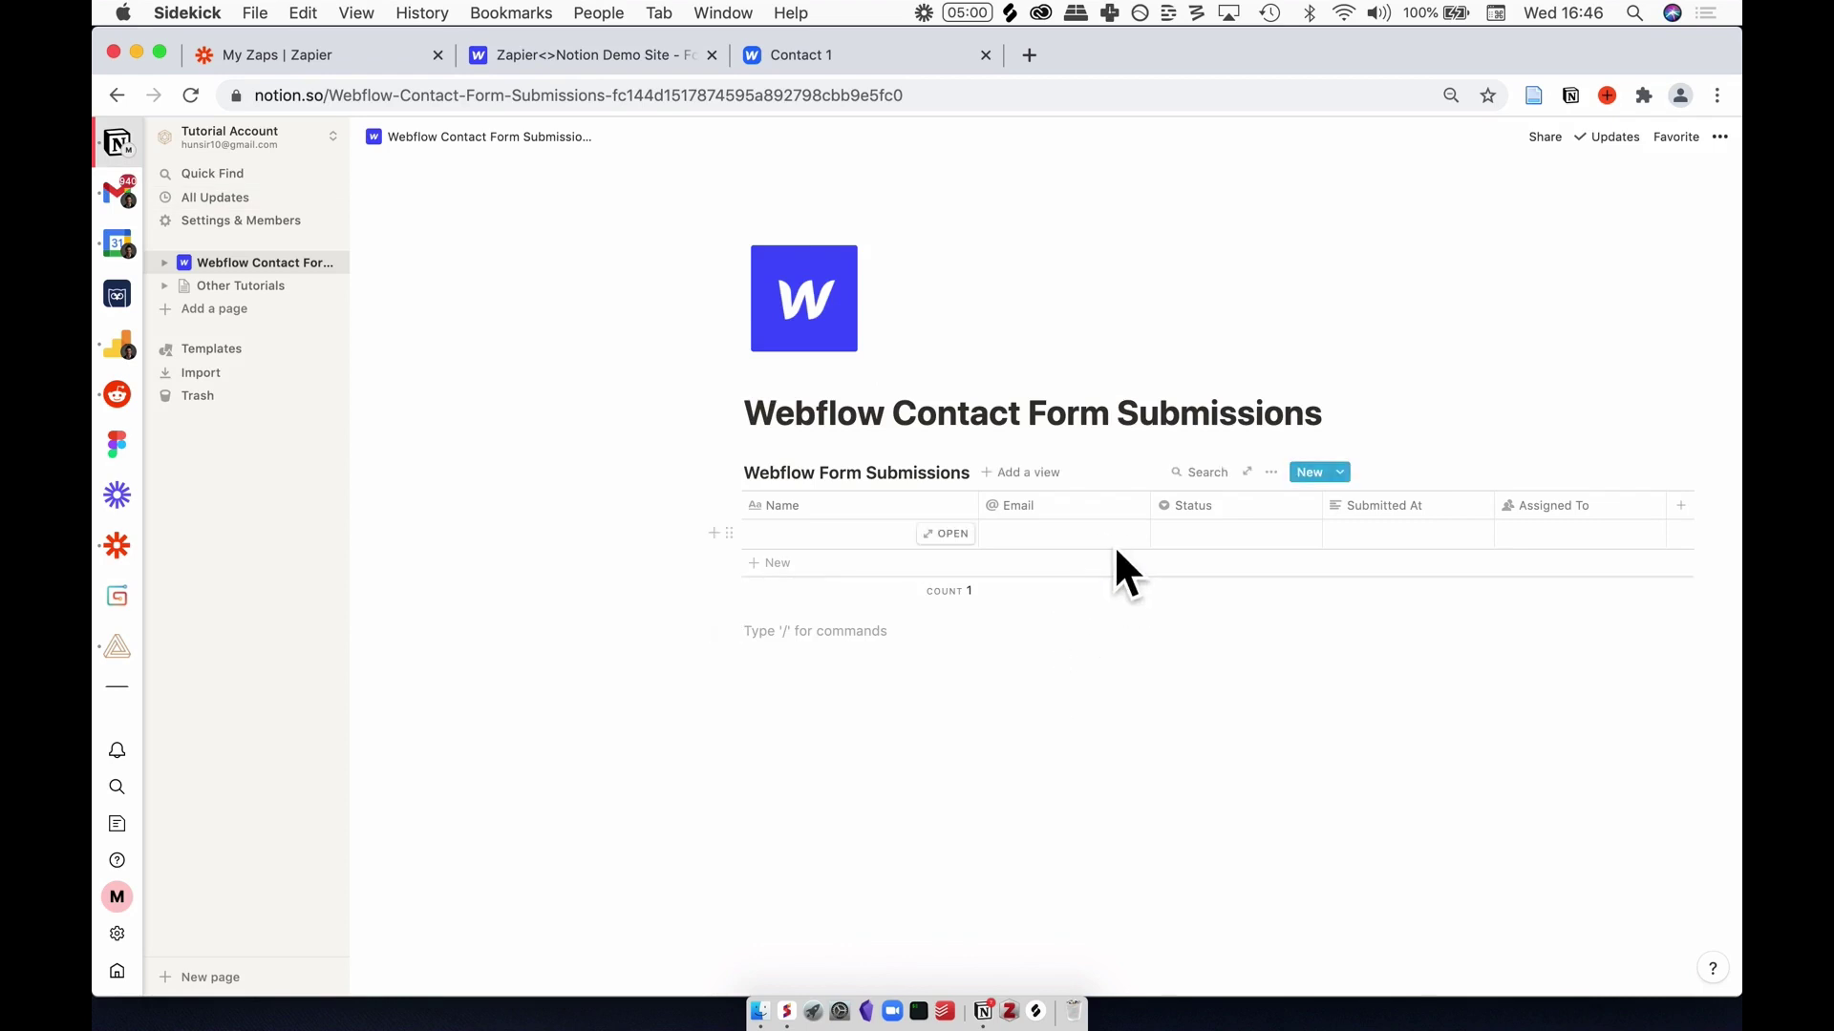
Step: Review the Contact 1 form again and return to the Notion submissions database
click(869, 69)
scroll(818, 481, down, 2)
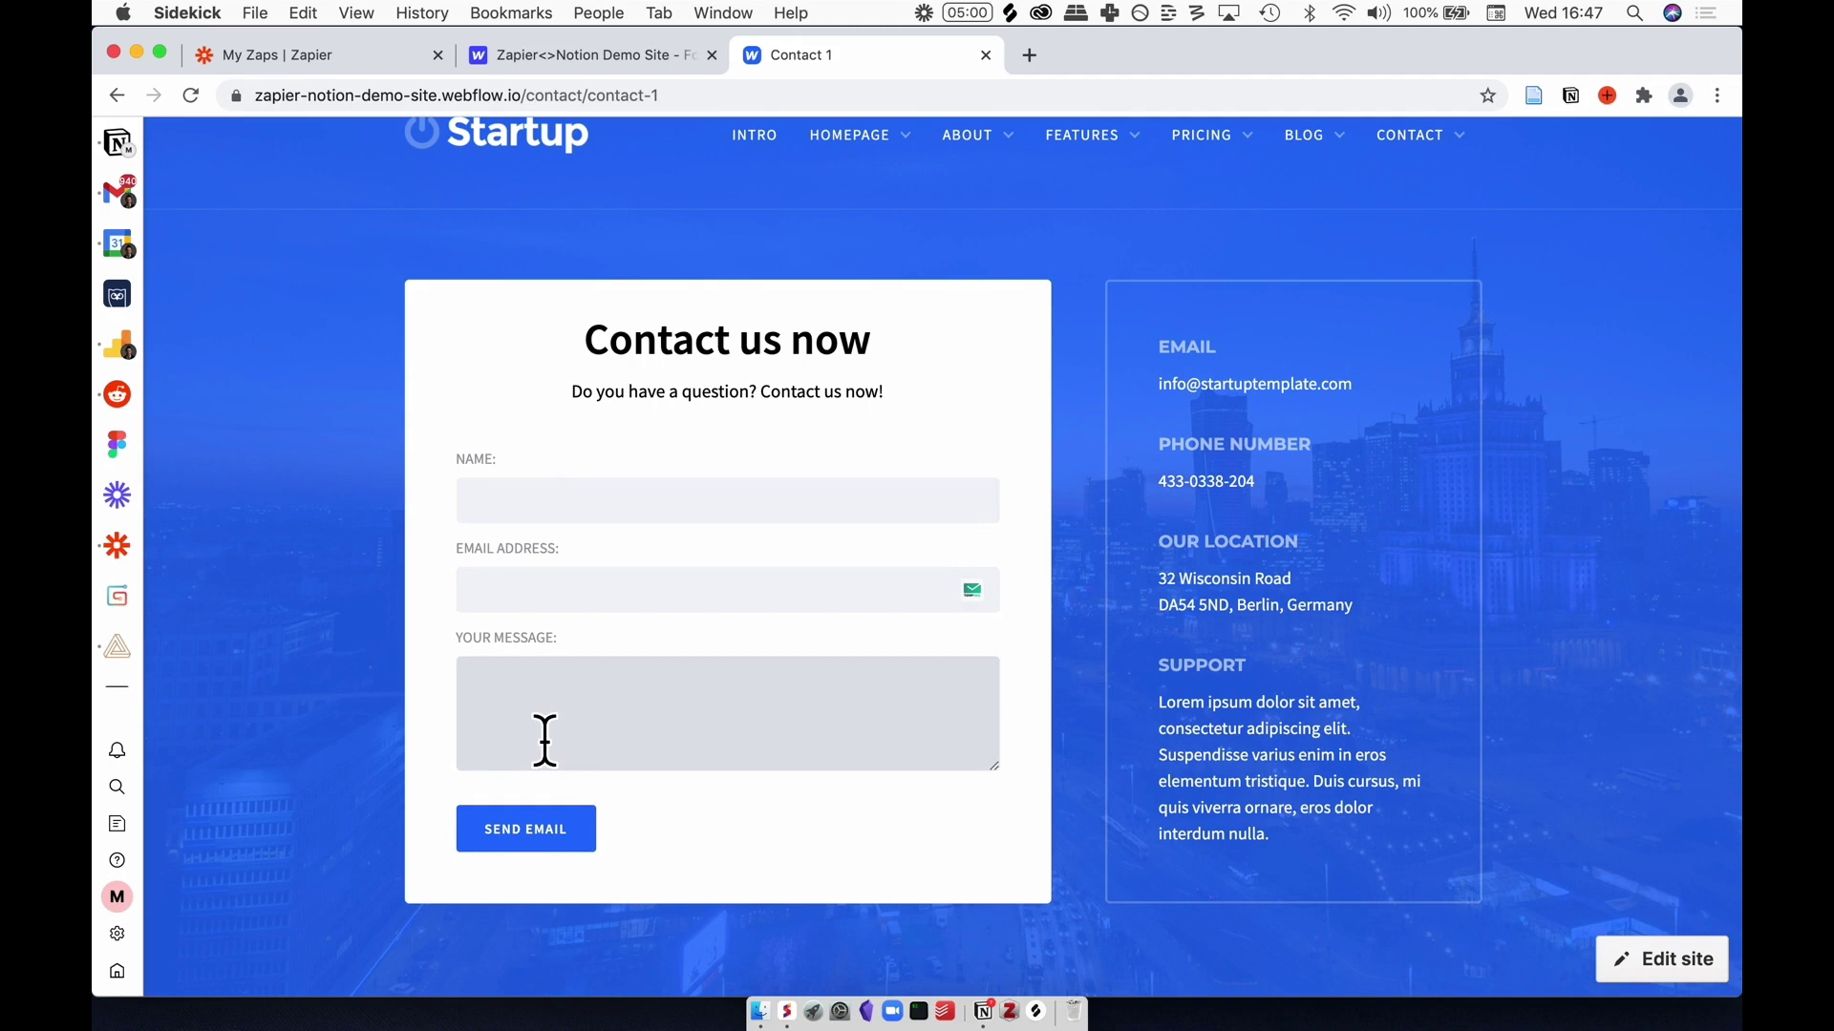
click(116, 142)
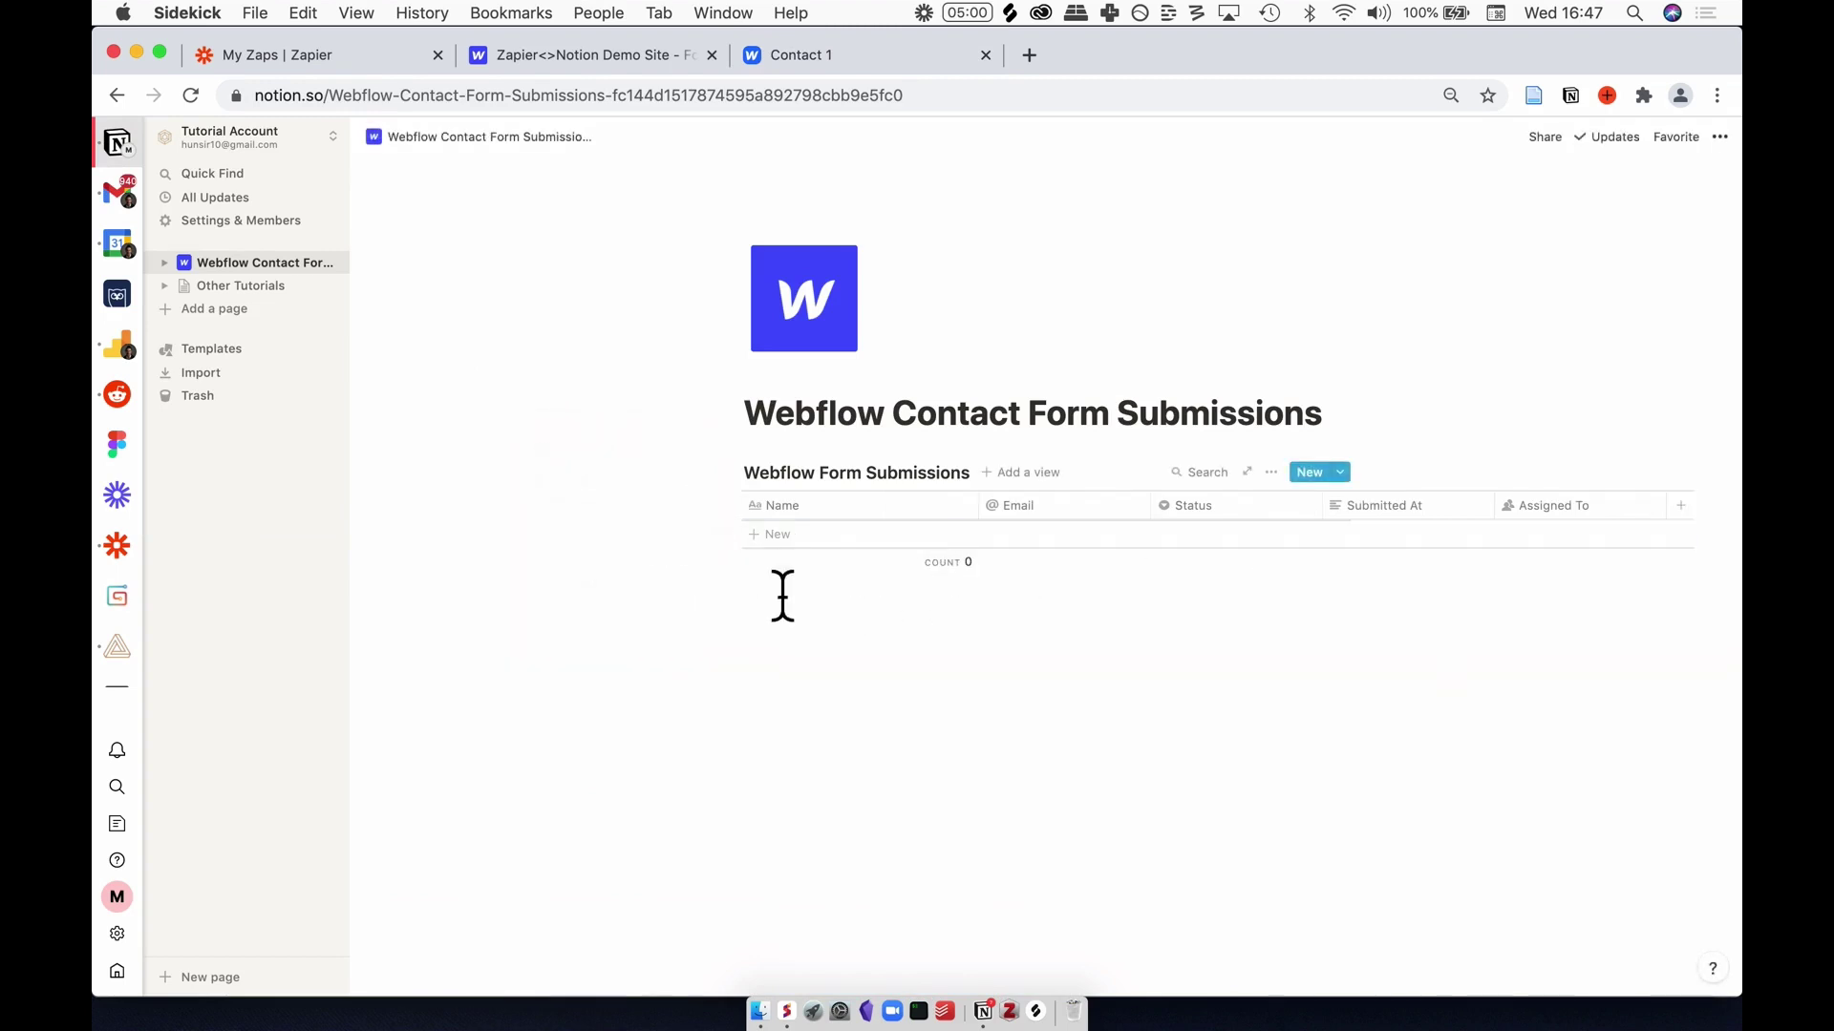
Step: Add a row titled 'New Row' and open it to view its empty properties
click(806, 540)
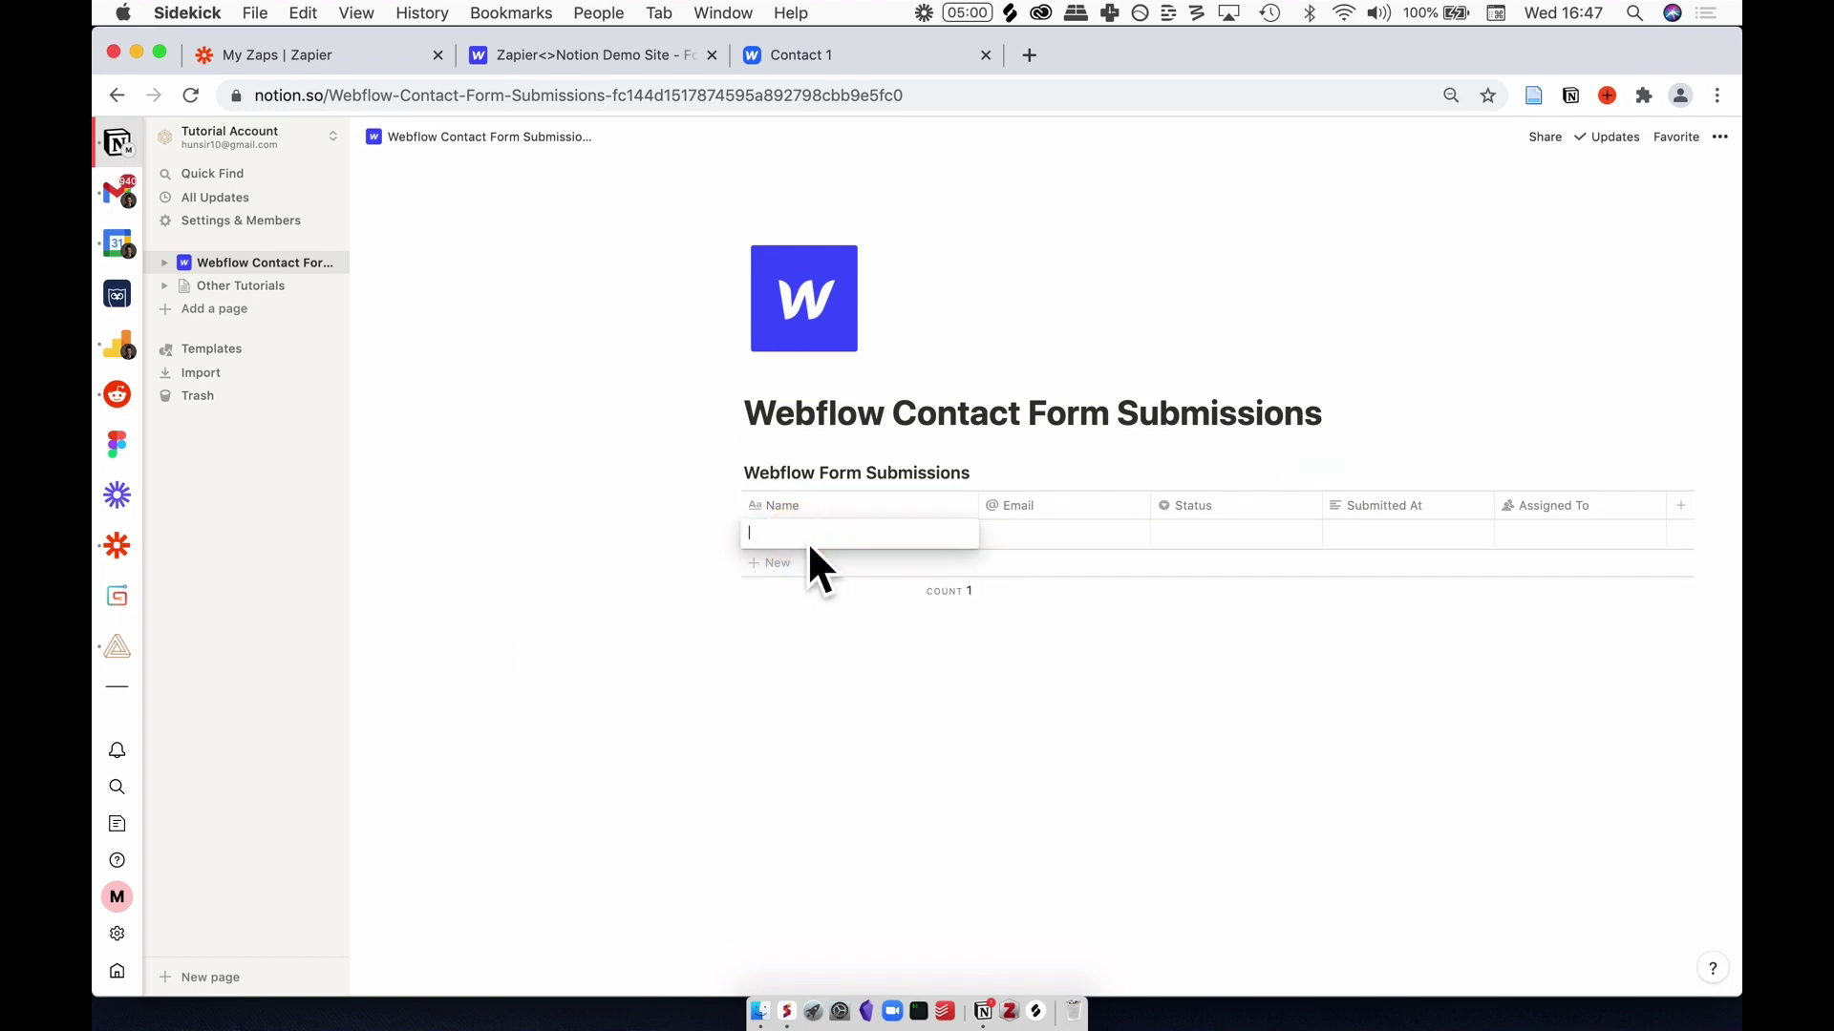
text(New Row)
key(Escape)
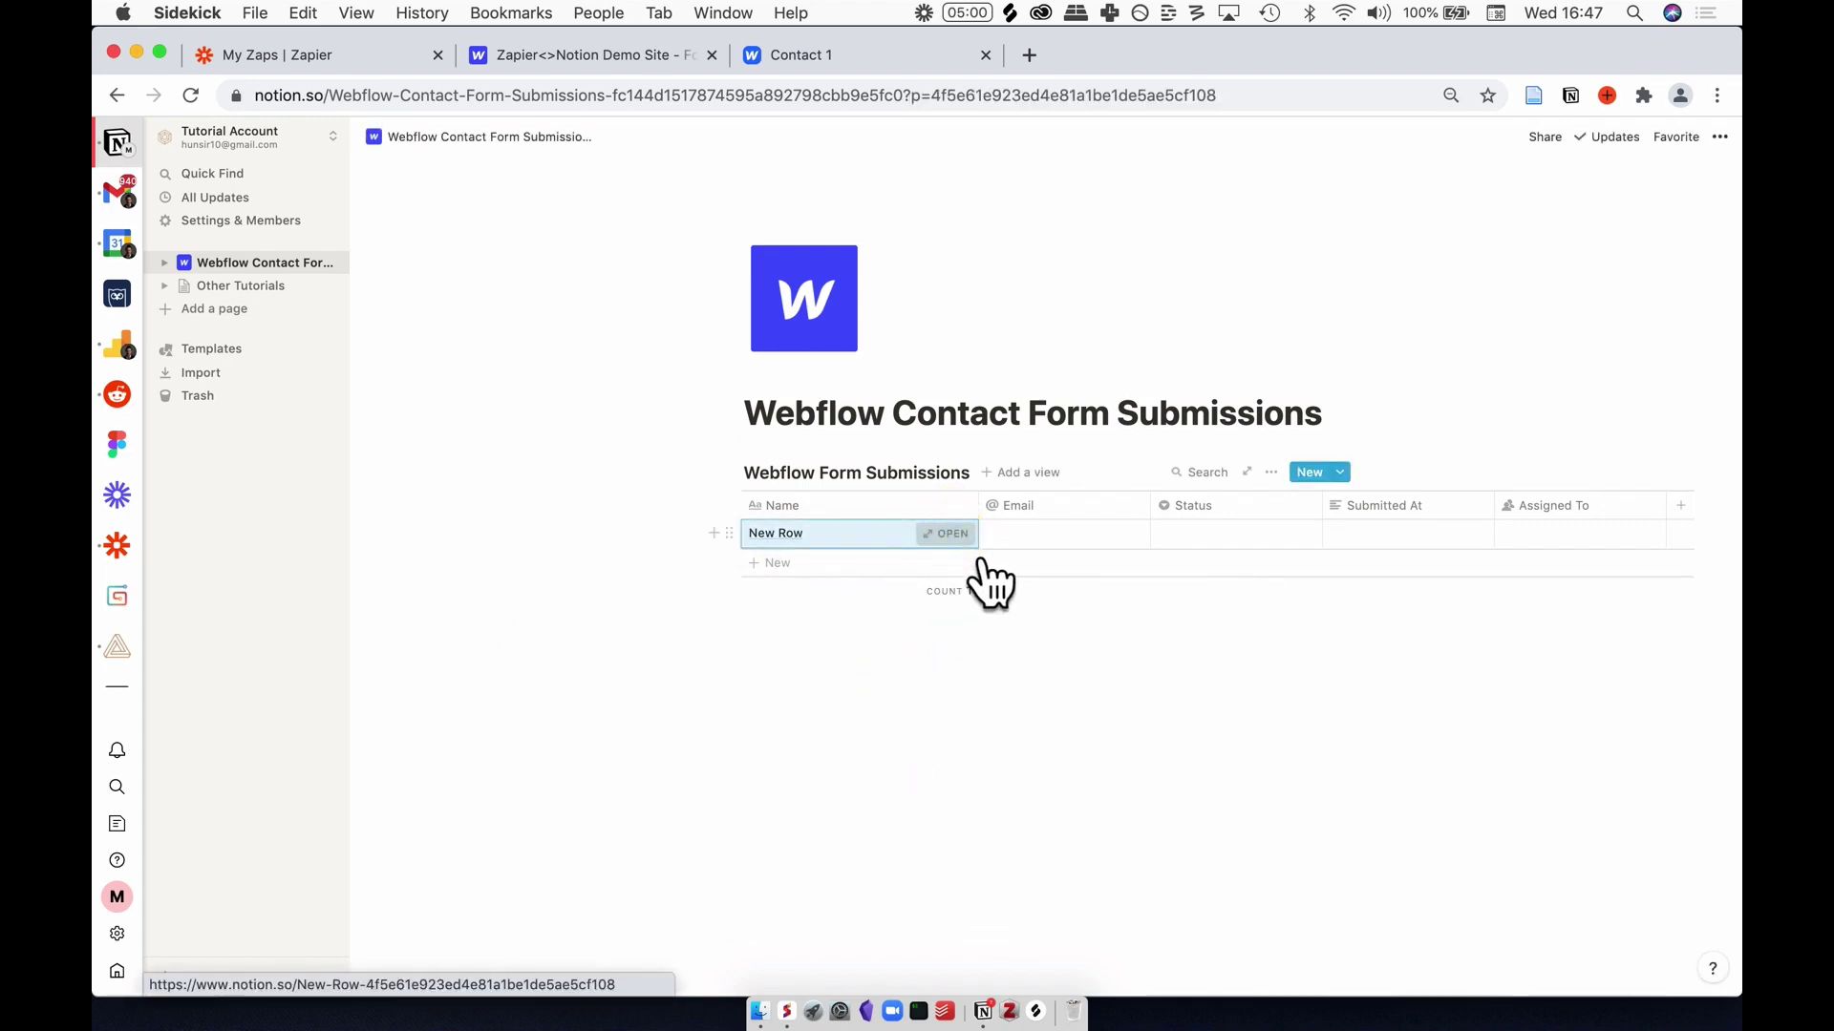
click(979, 560)
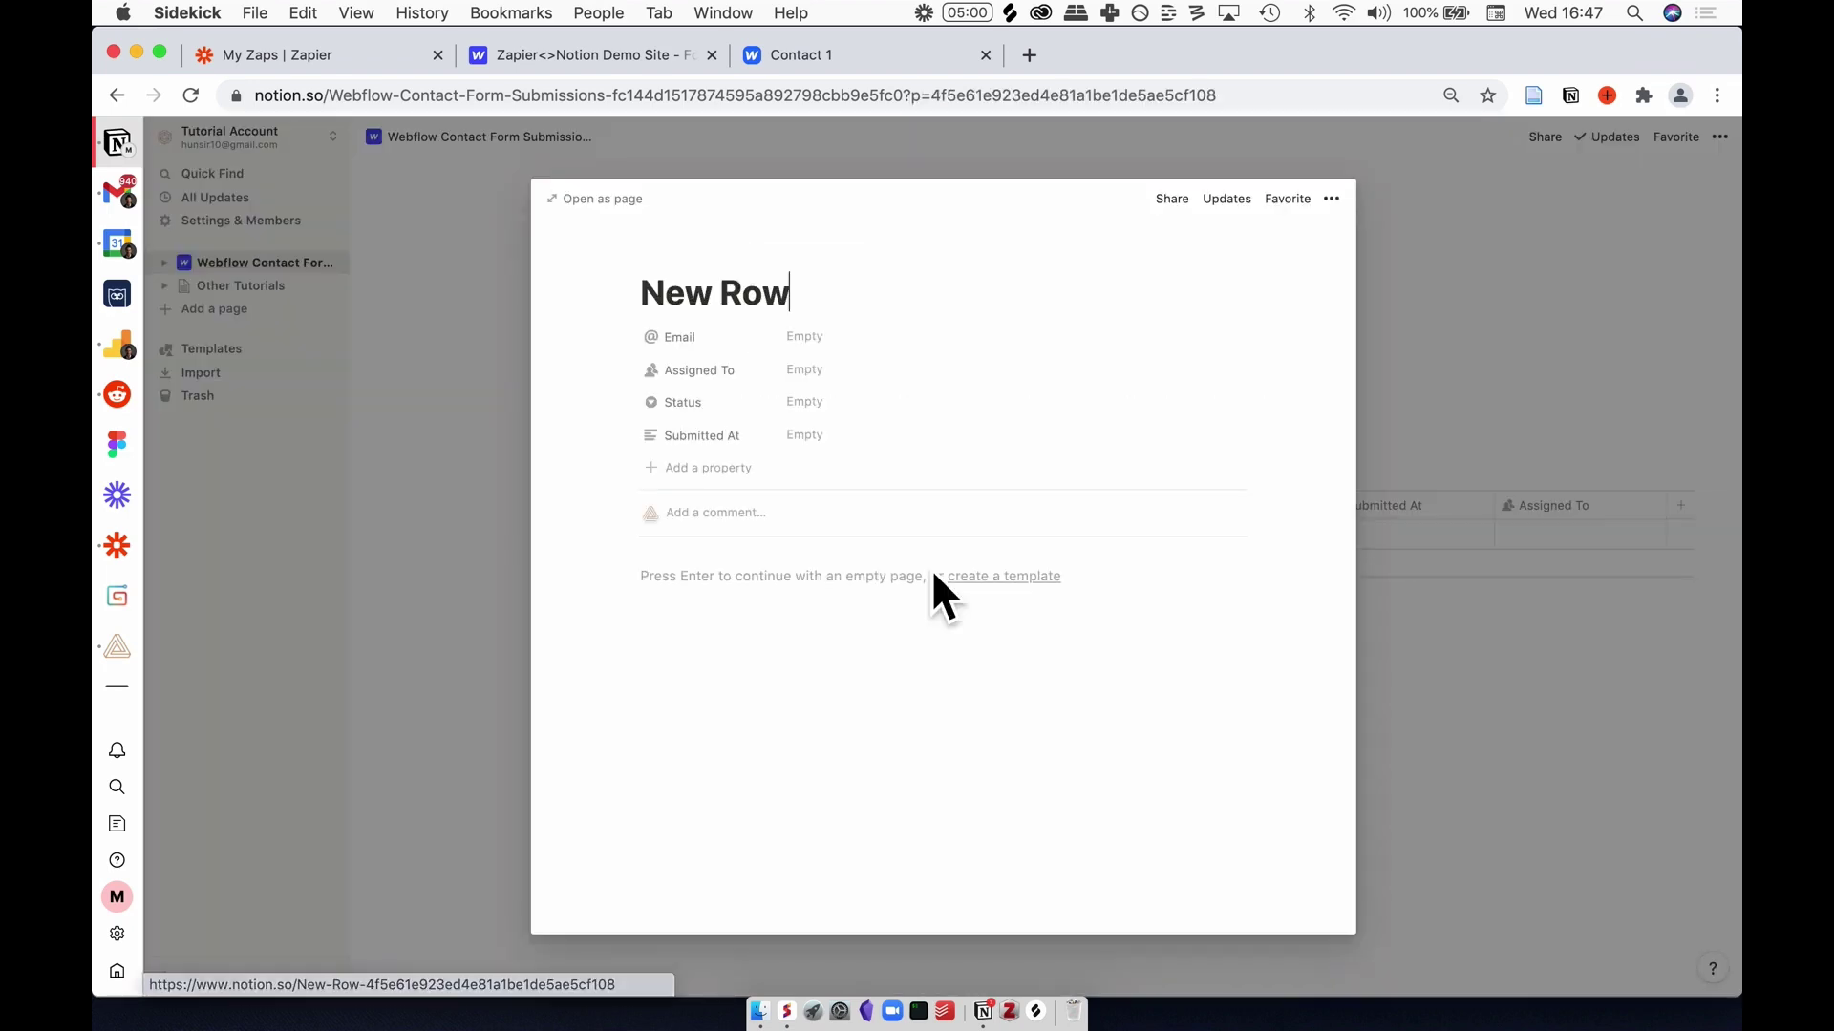
click(863, 55)
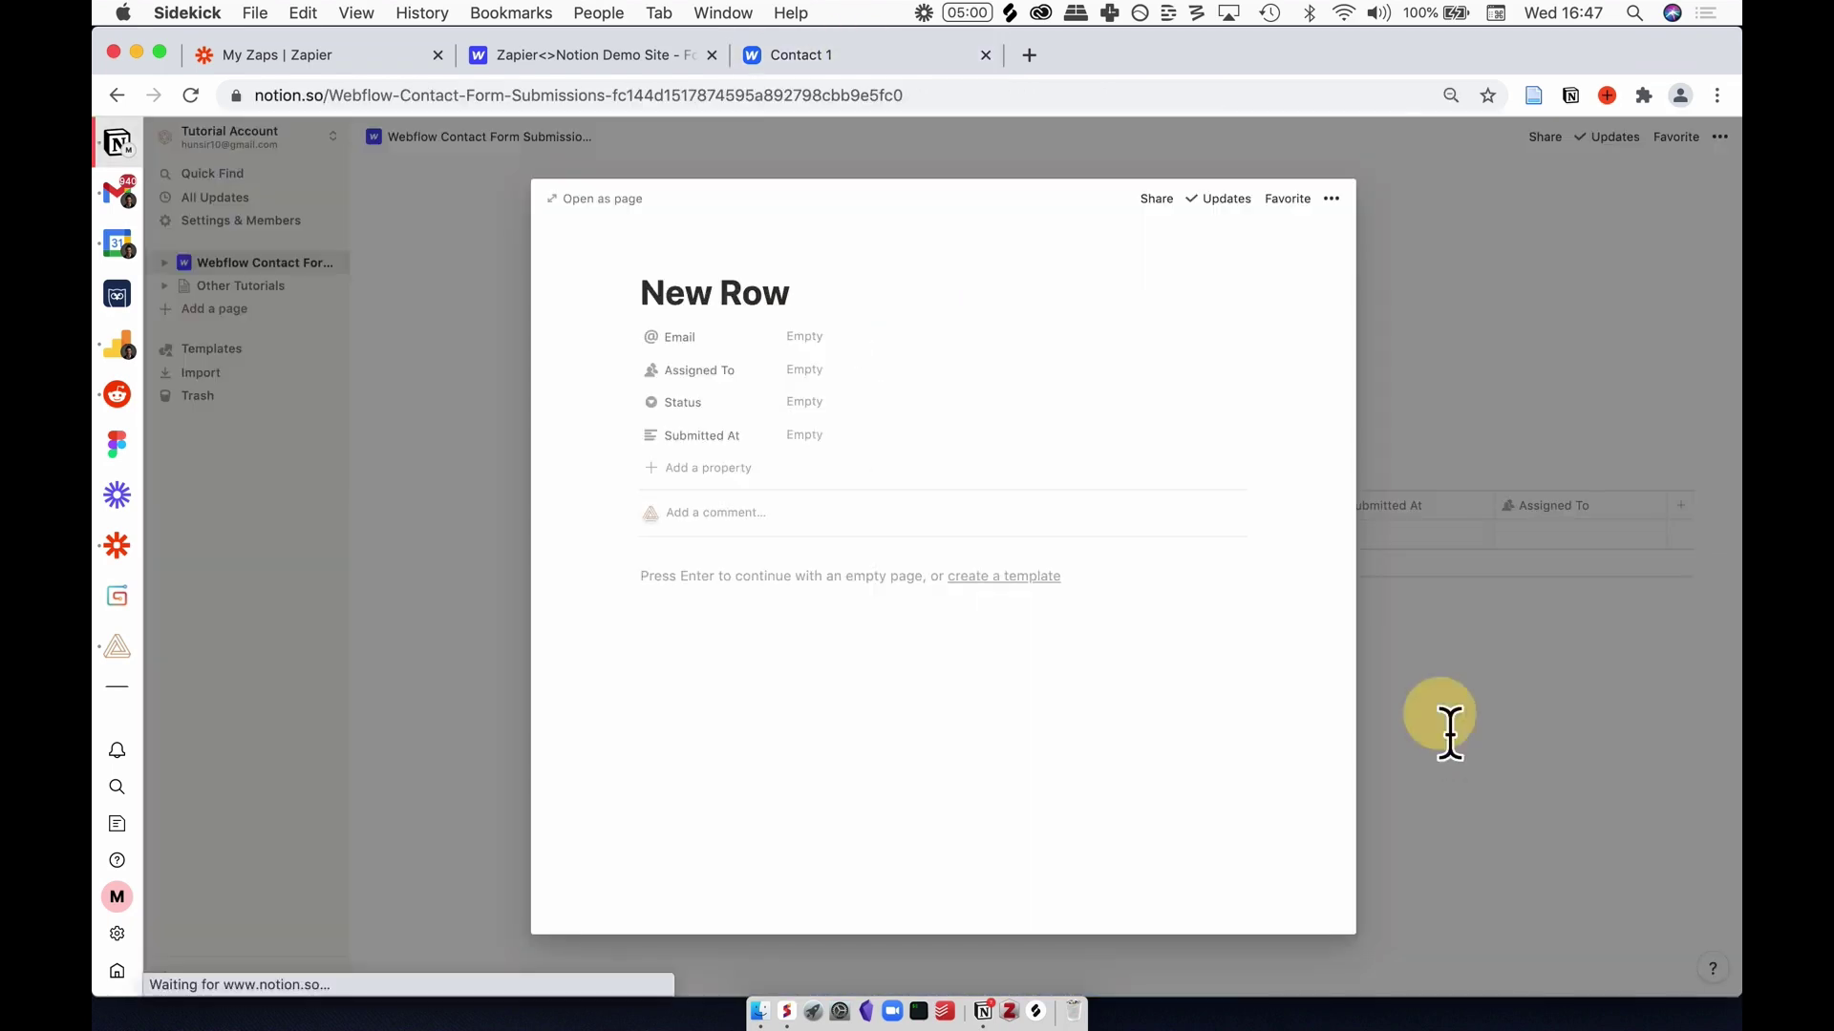
click(1448, 729)
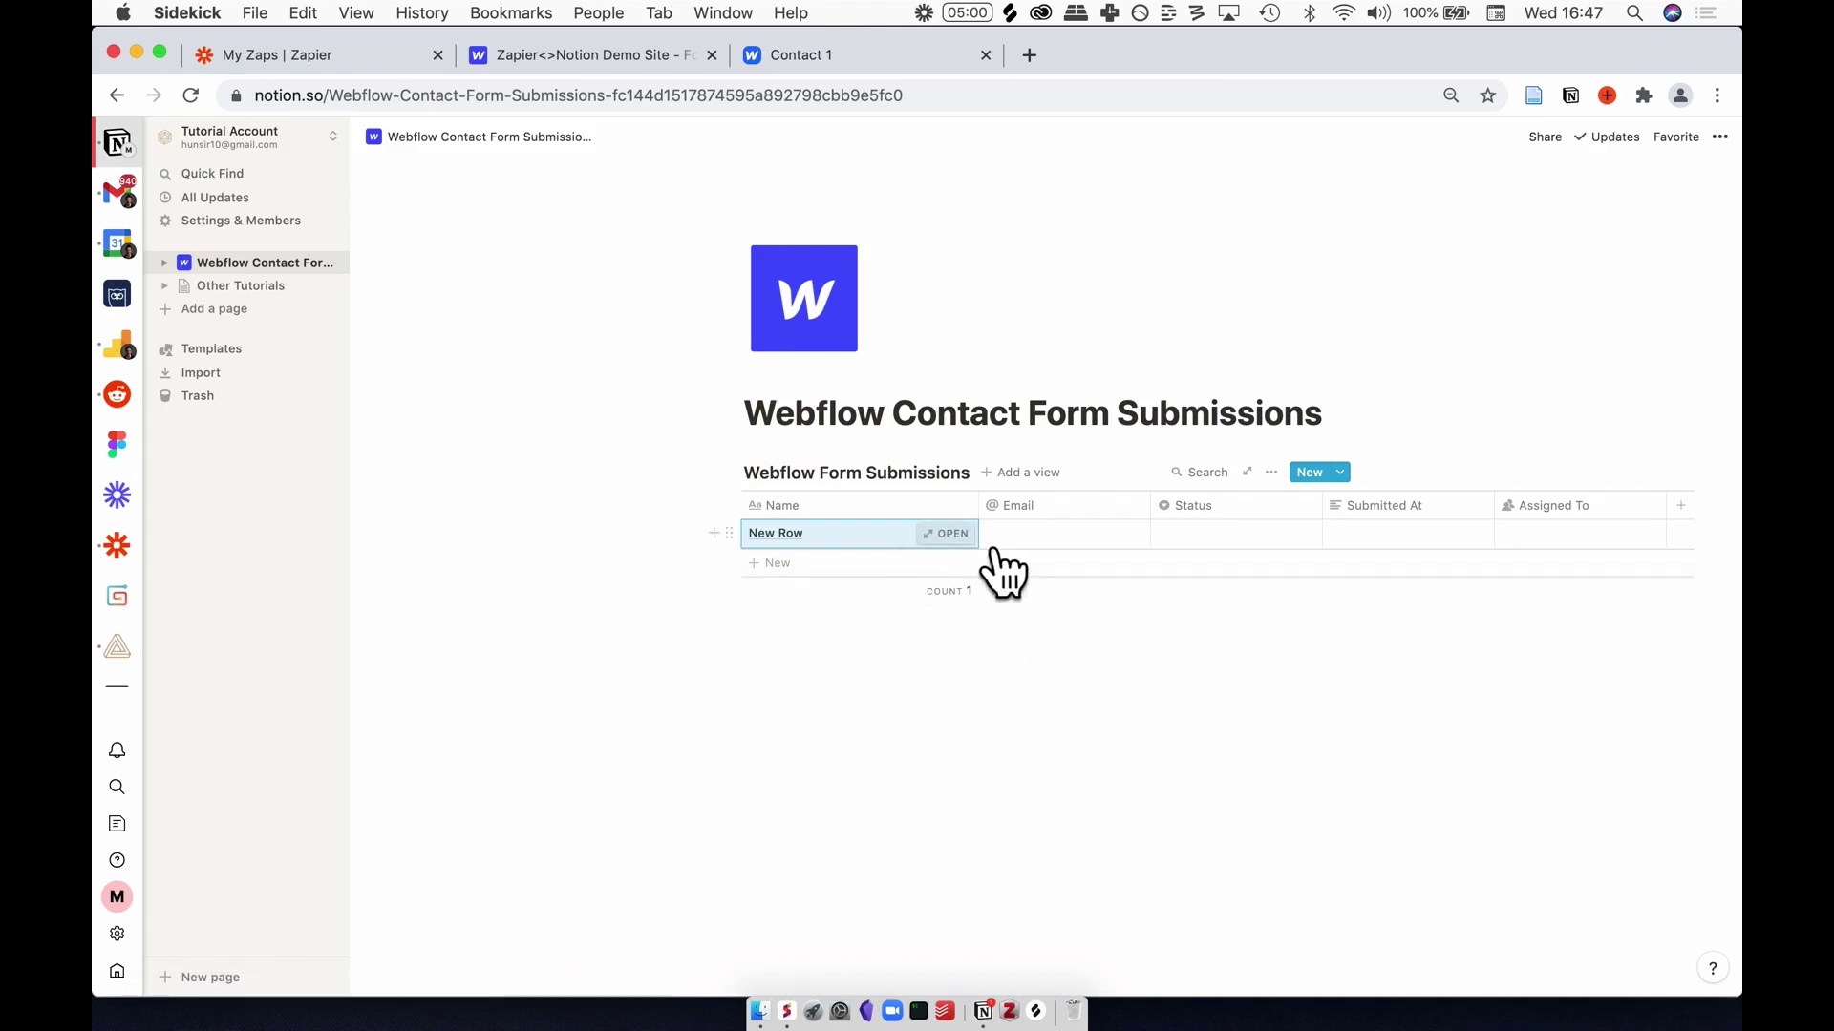
Step: Inspect the Status column's settings and New Row's Status options
scroll(1192, 554, right, 5)
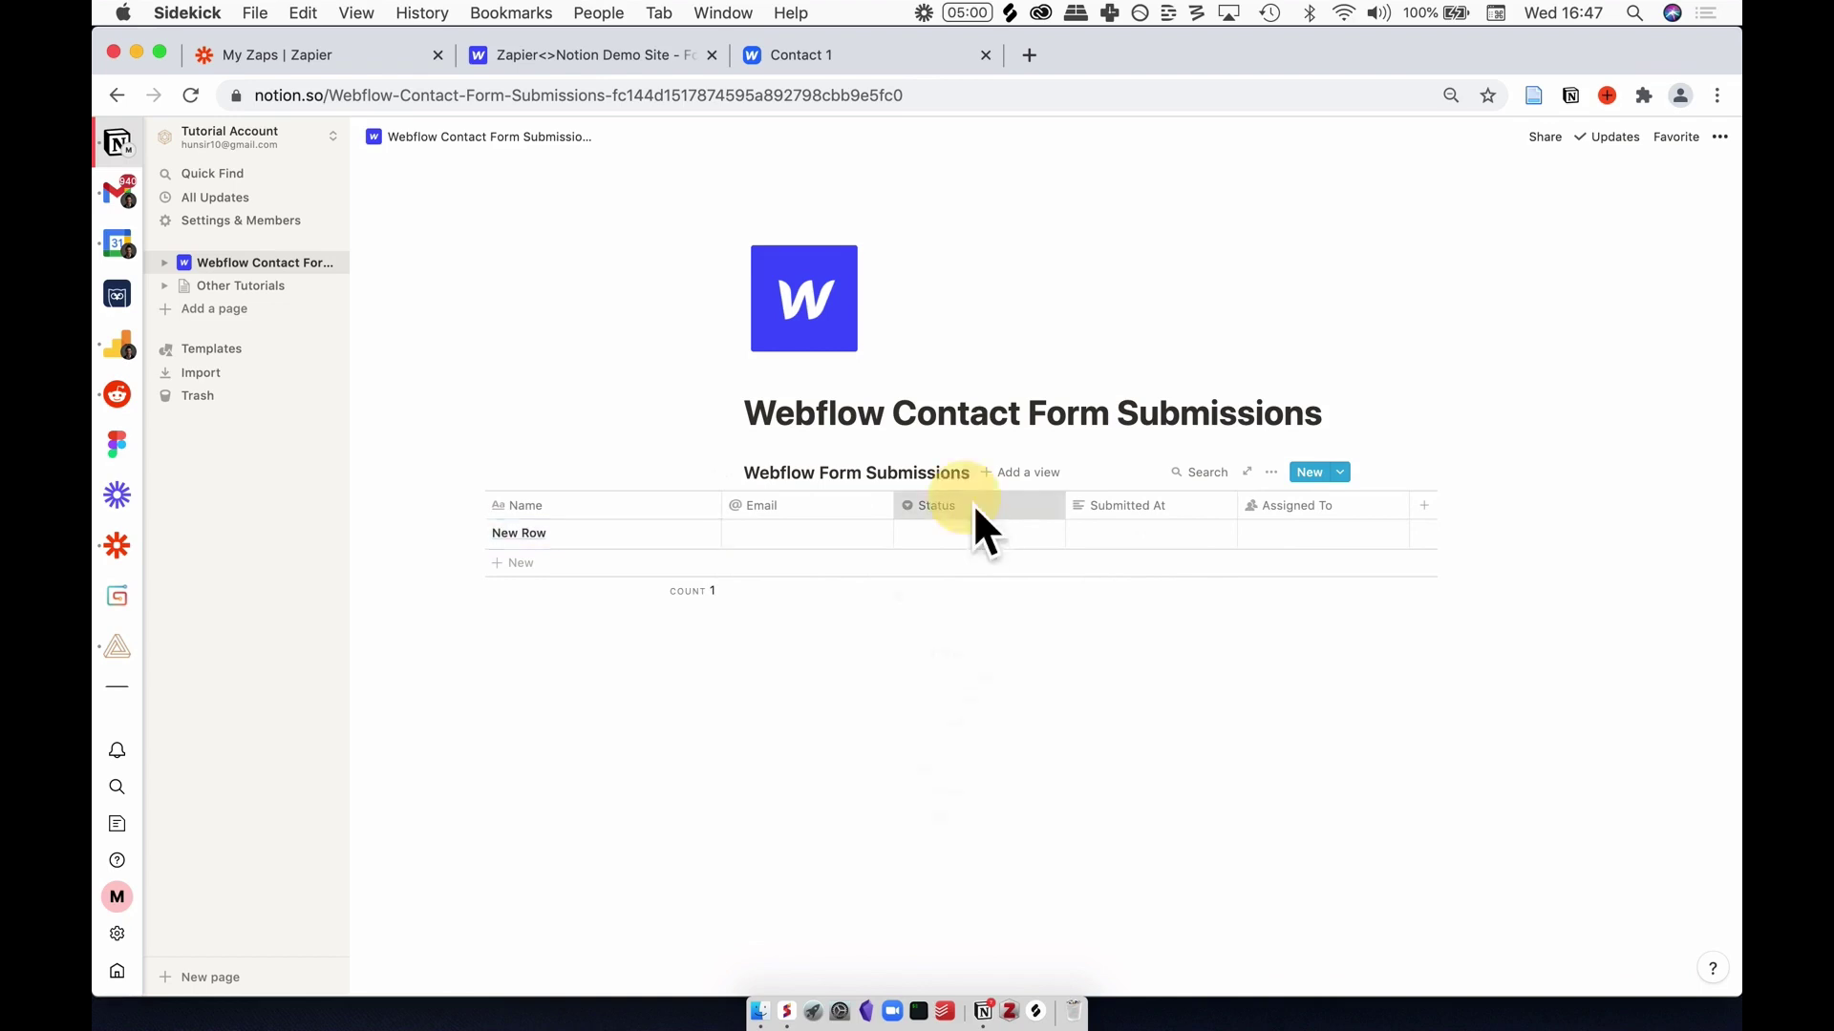
click(974, 506)
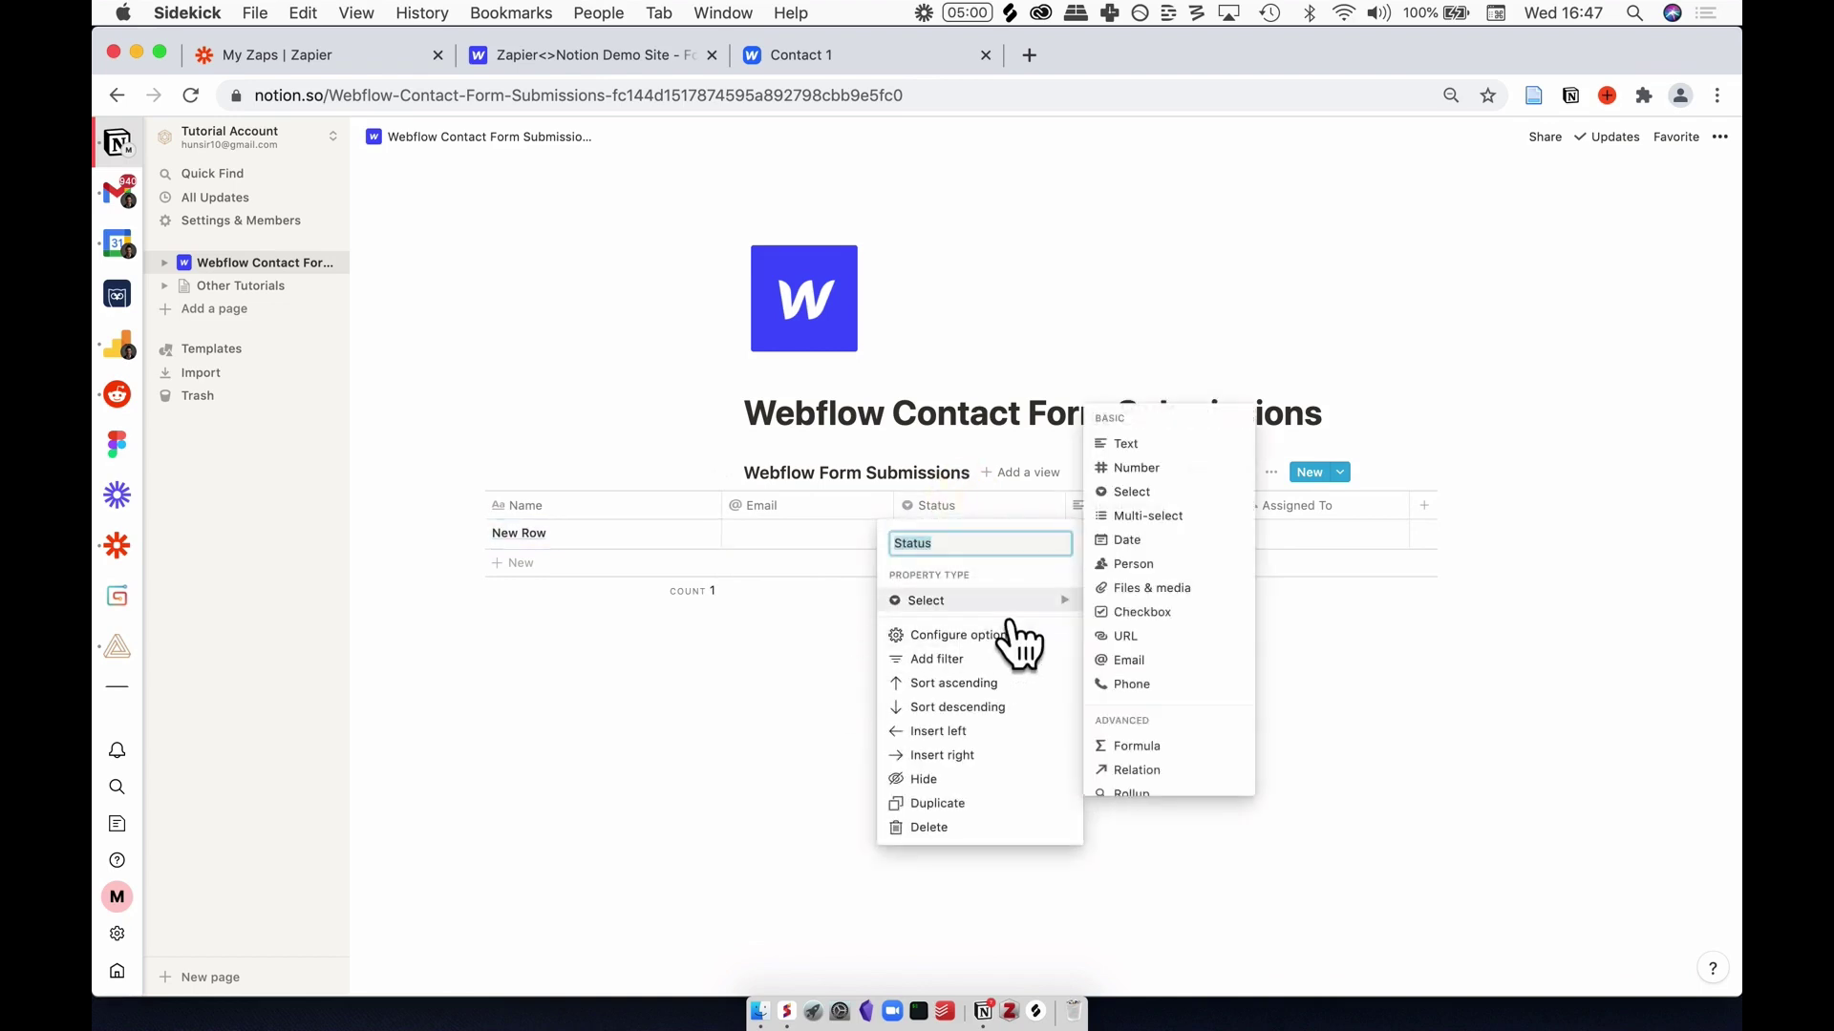
click(811, 692)
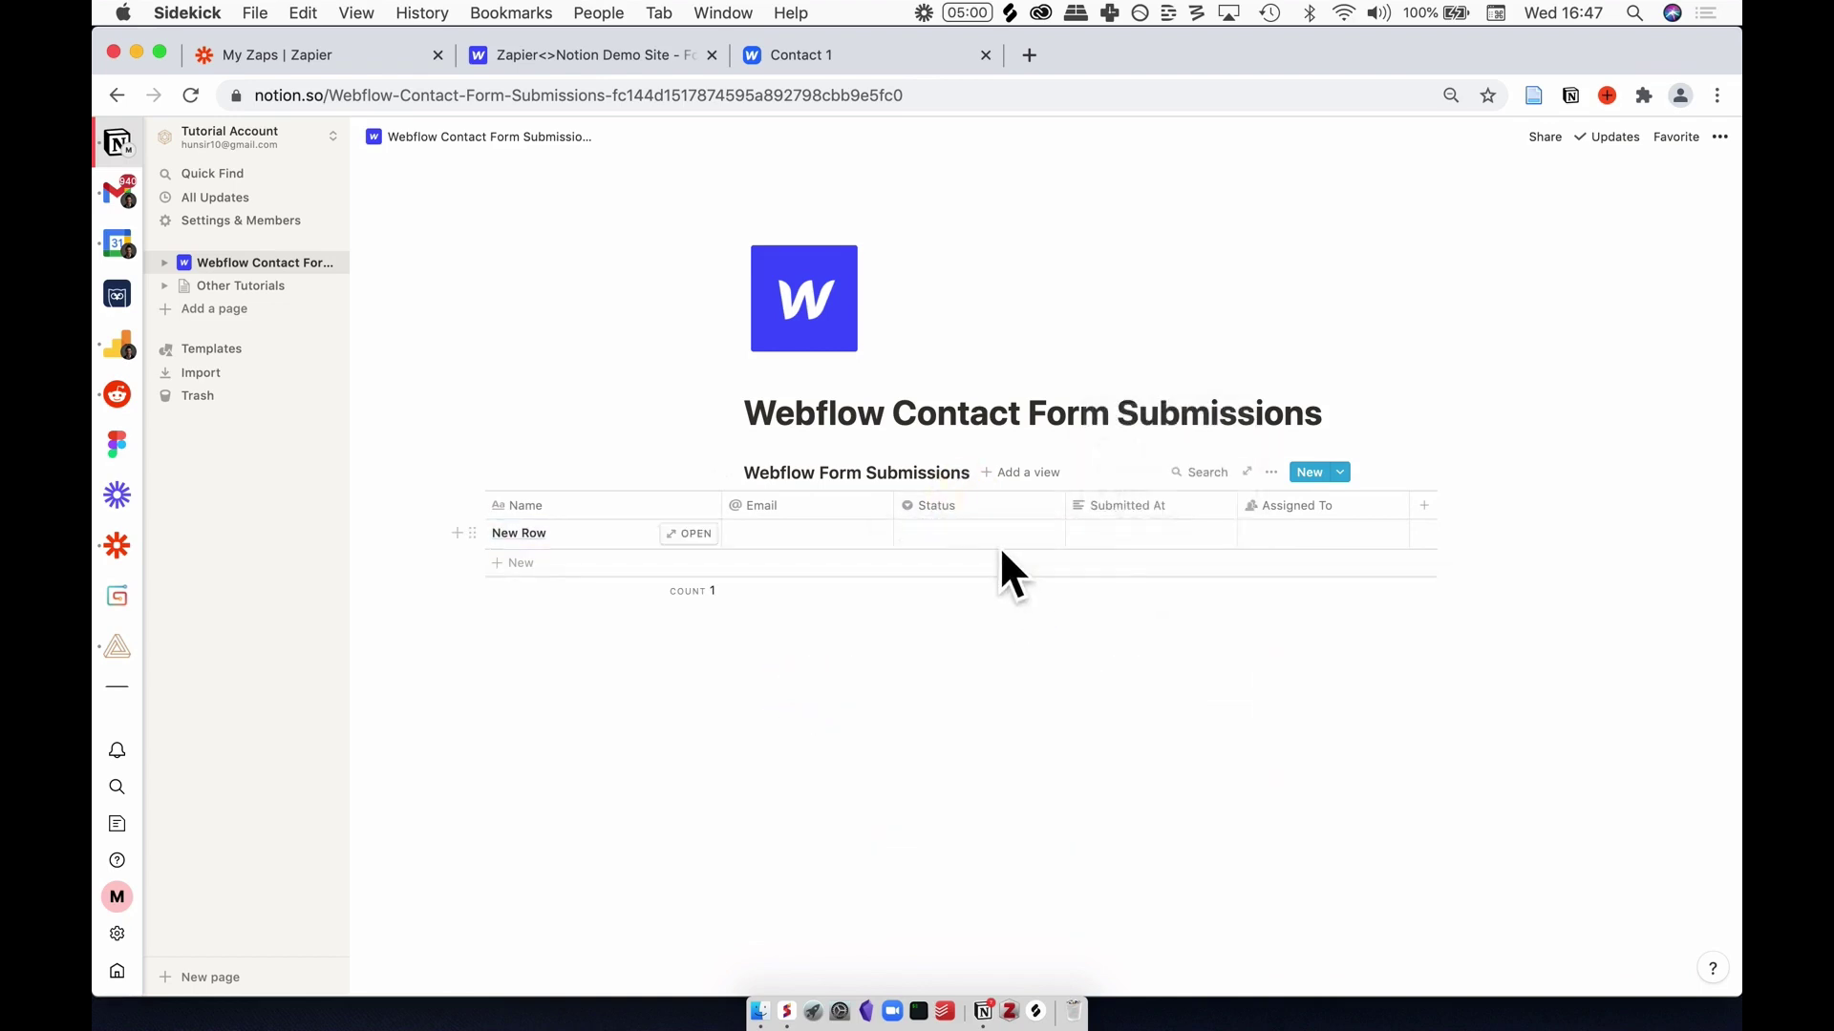
click(996, 548)
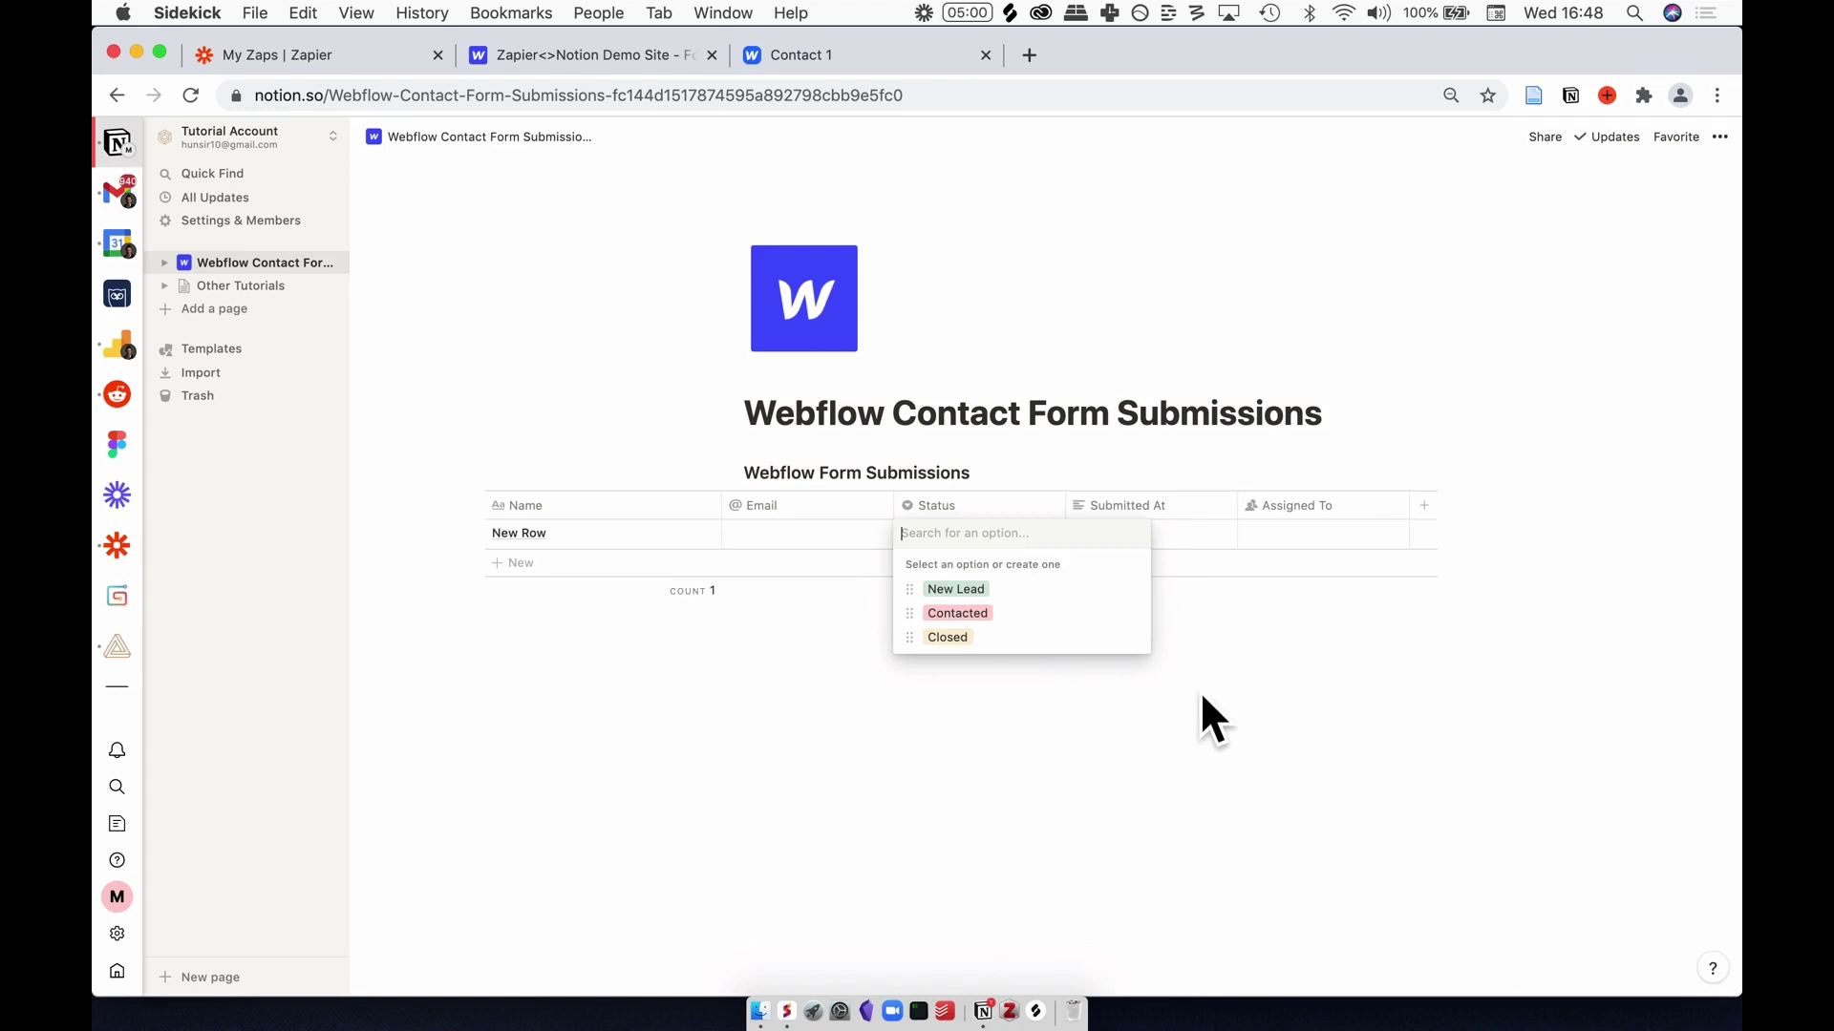
key(Escape)
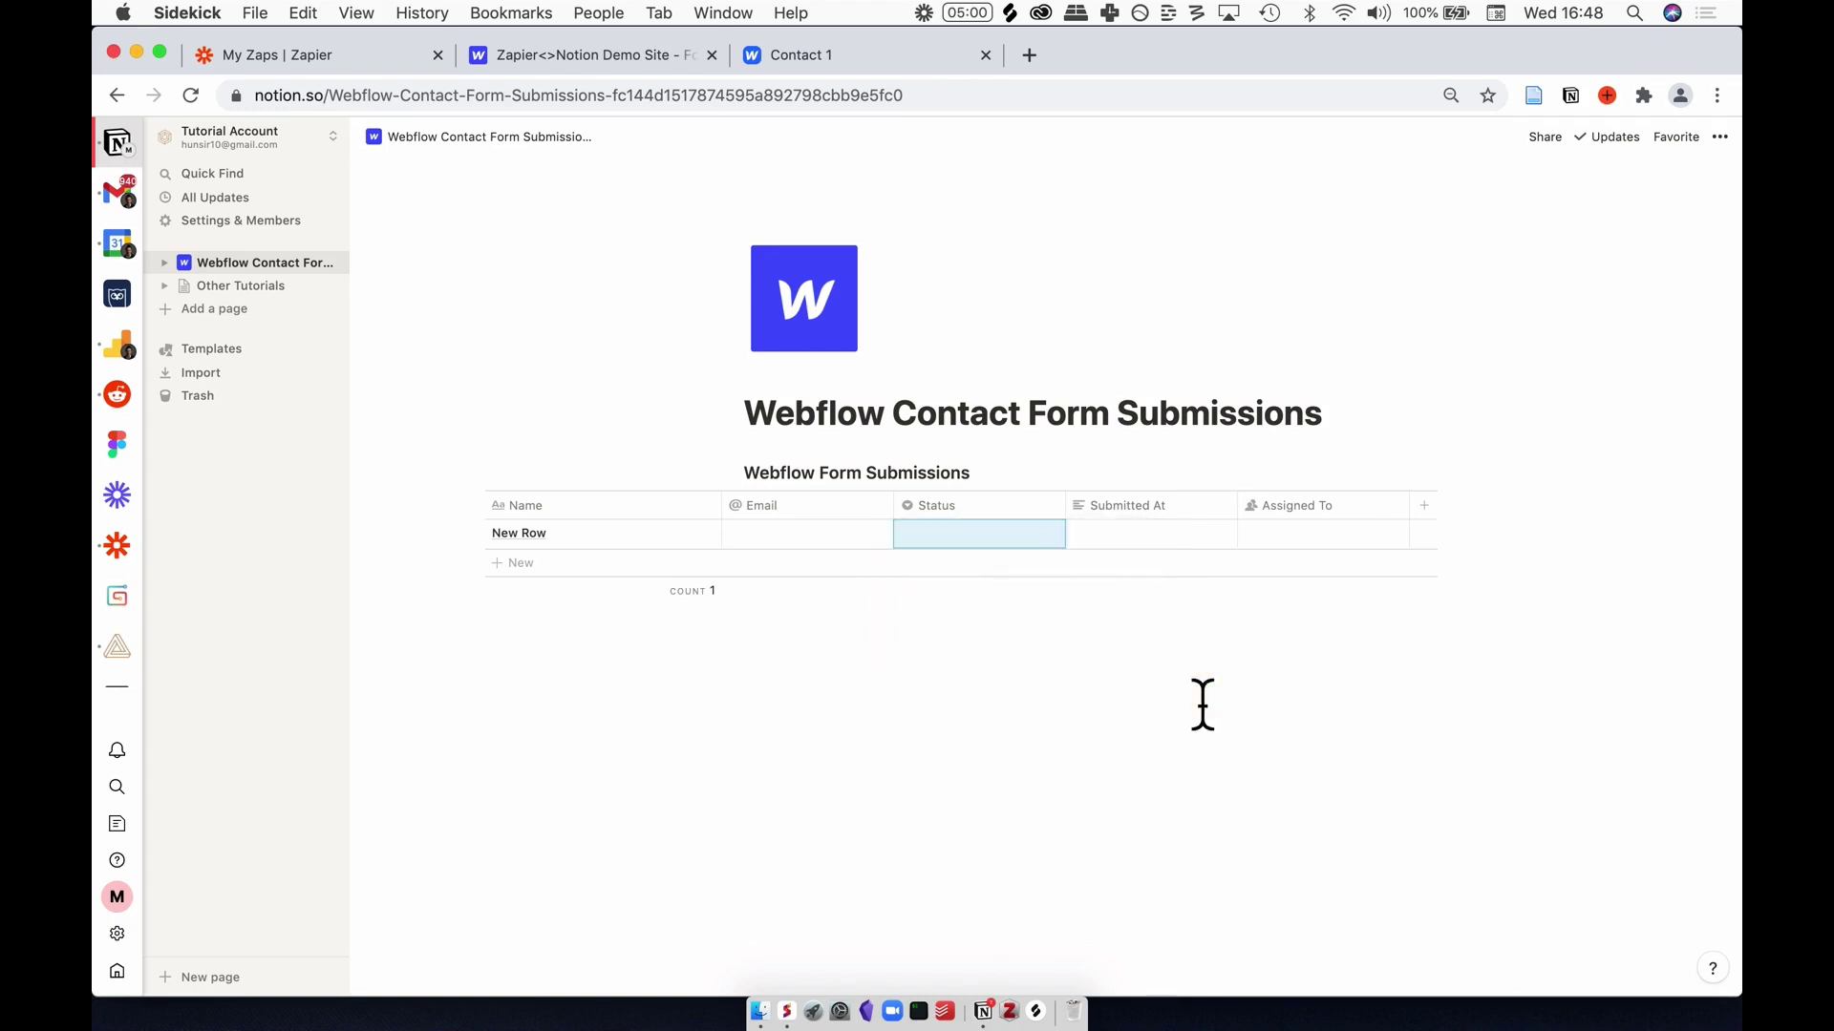
Step: Inspect the Submitted At property type and the Assigned To column and its people list
click(1136, 510)
click(1181, 598)
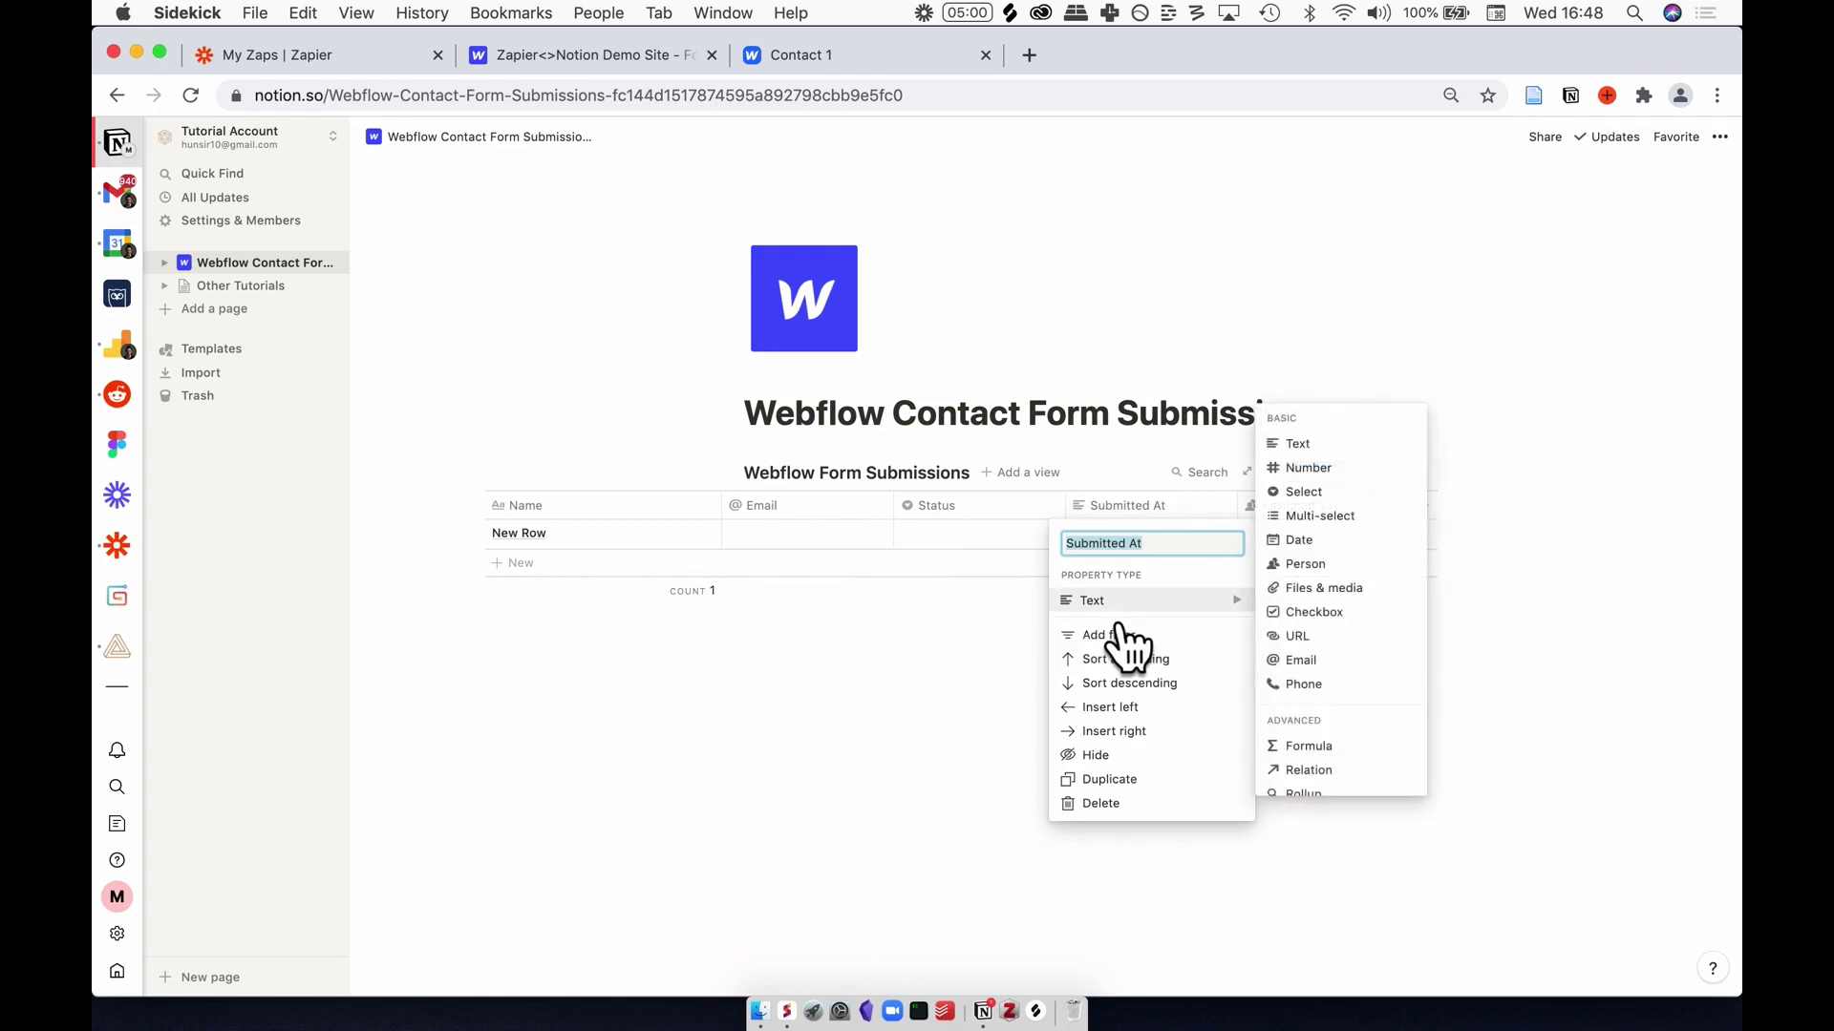
key(Escape)
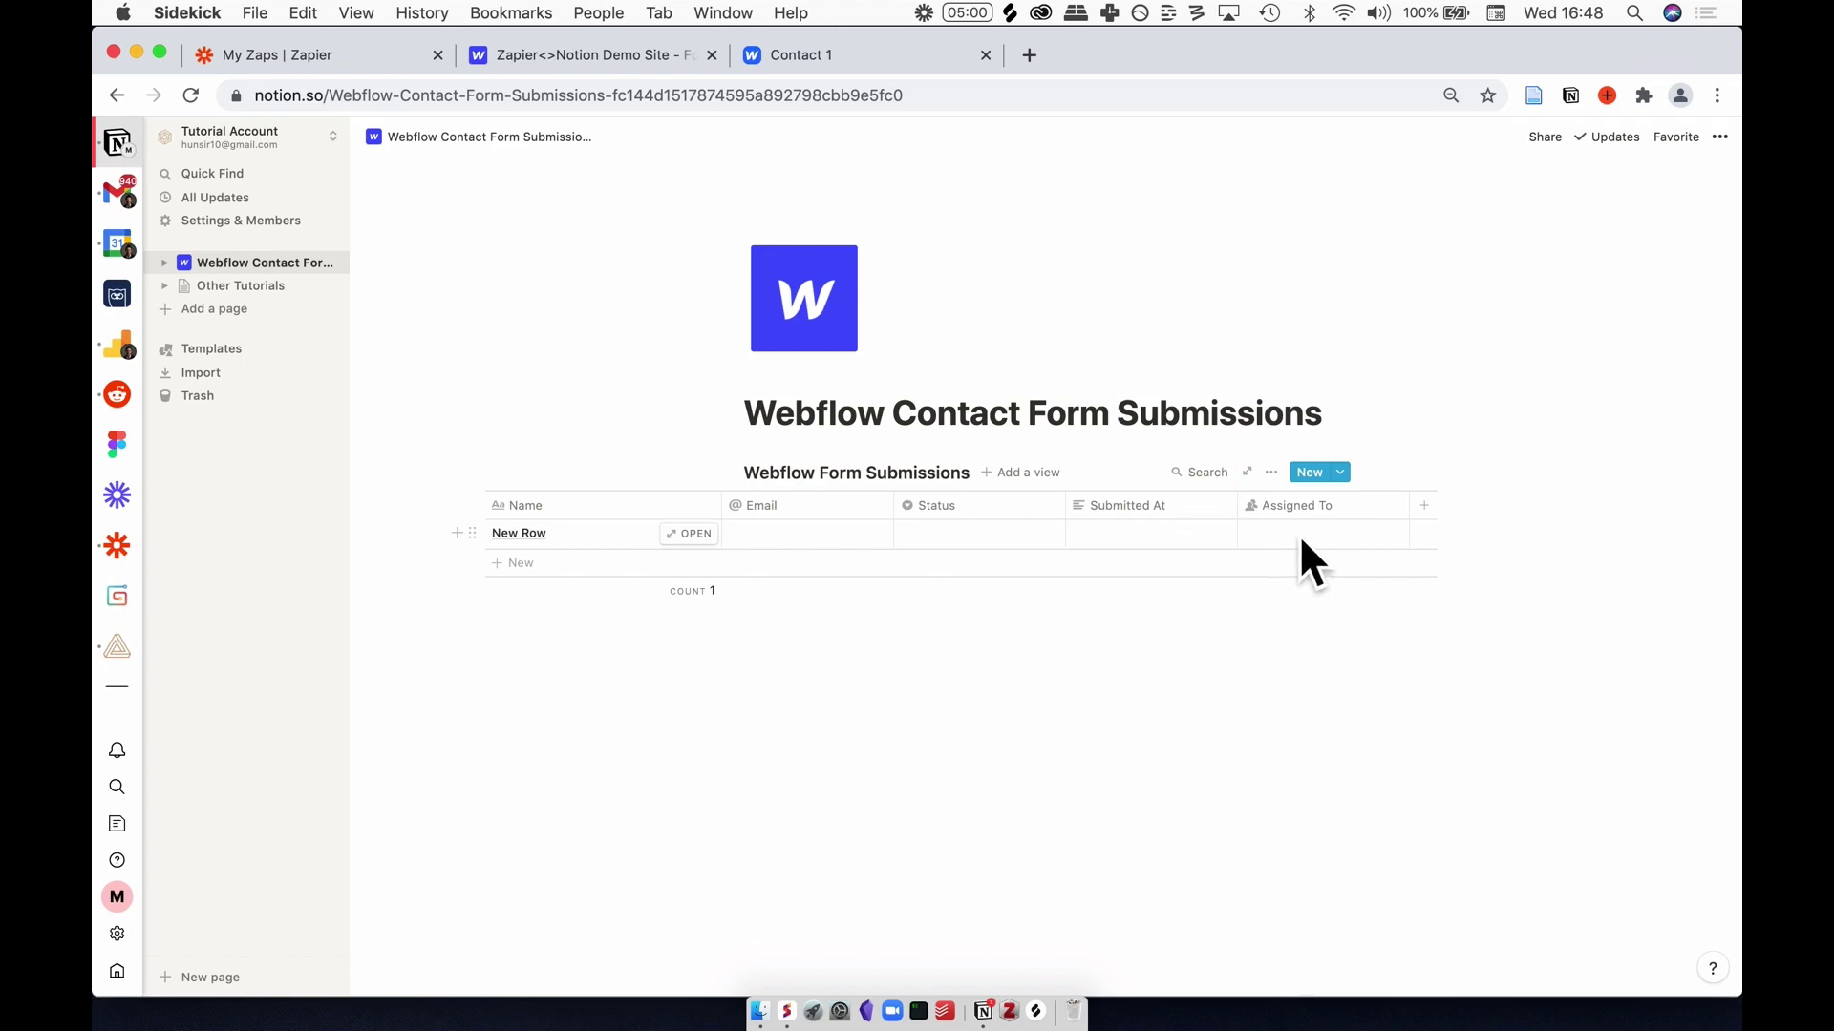
click(1349, 512)
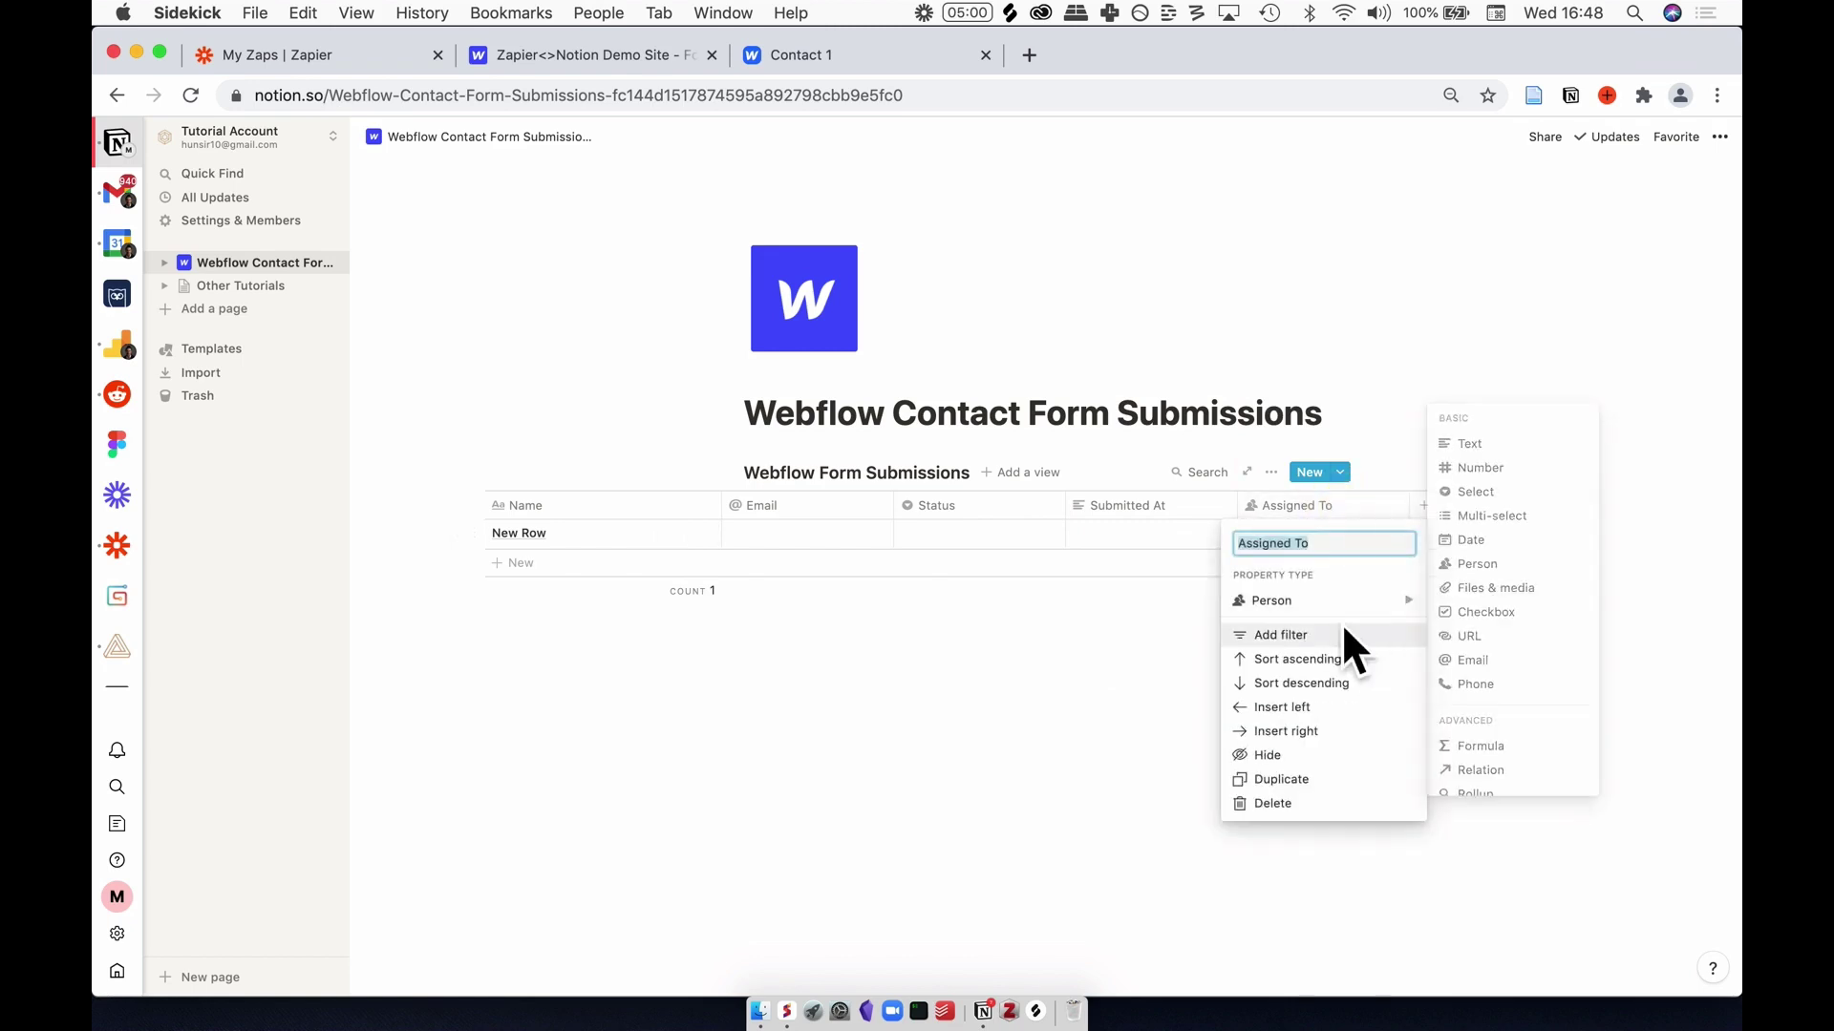
click(1134, 694)
click(1335, 537)
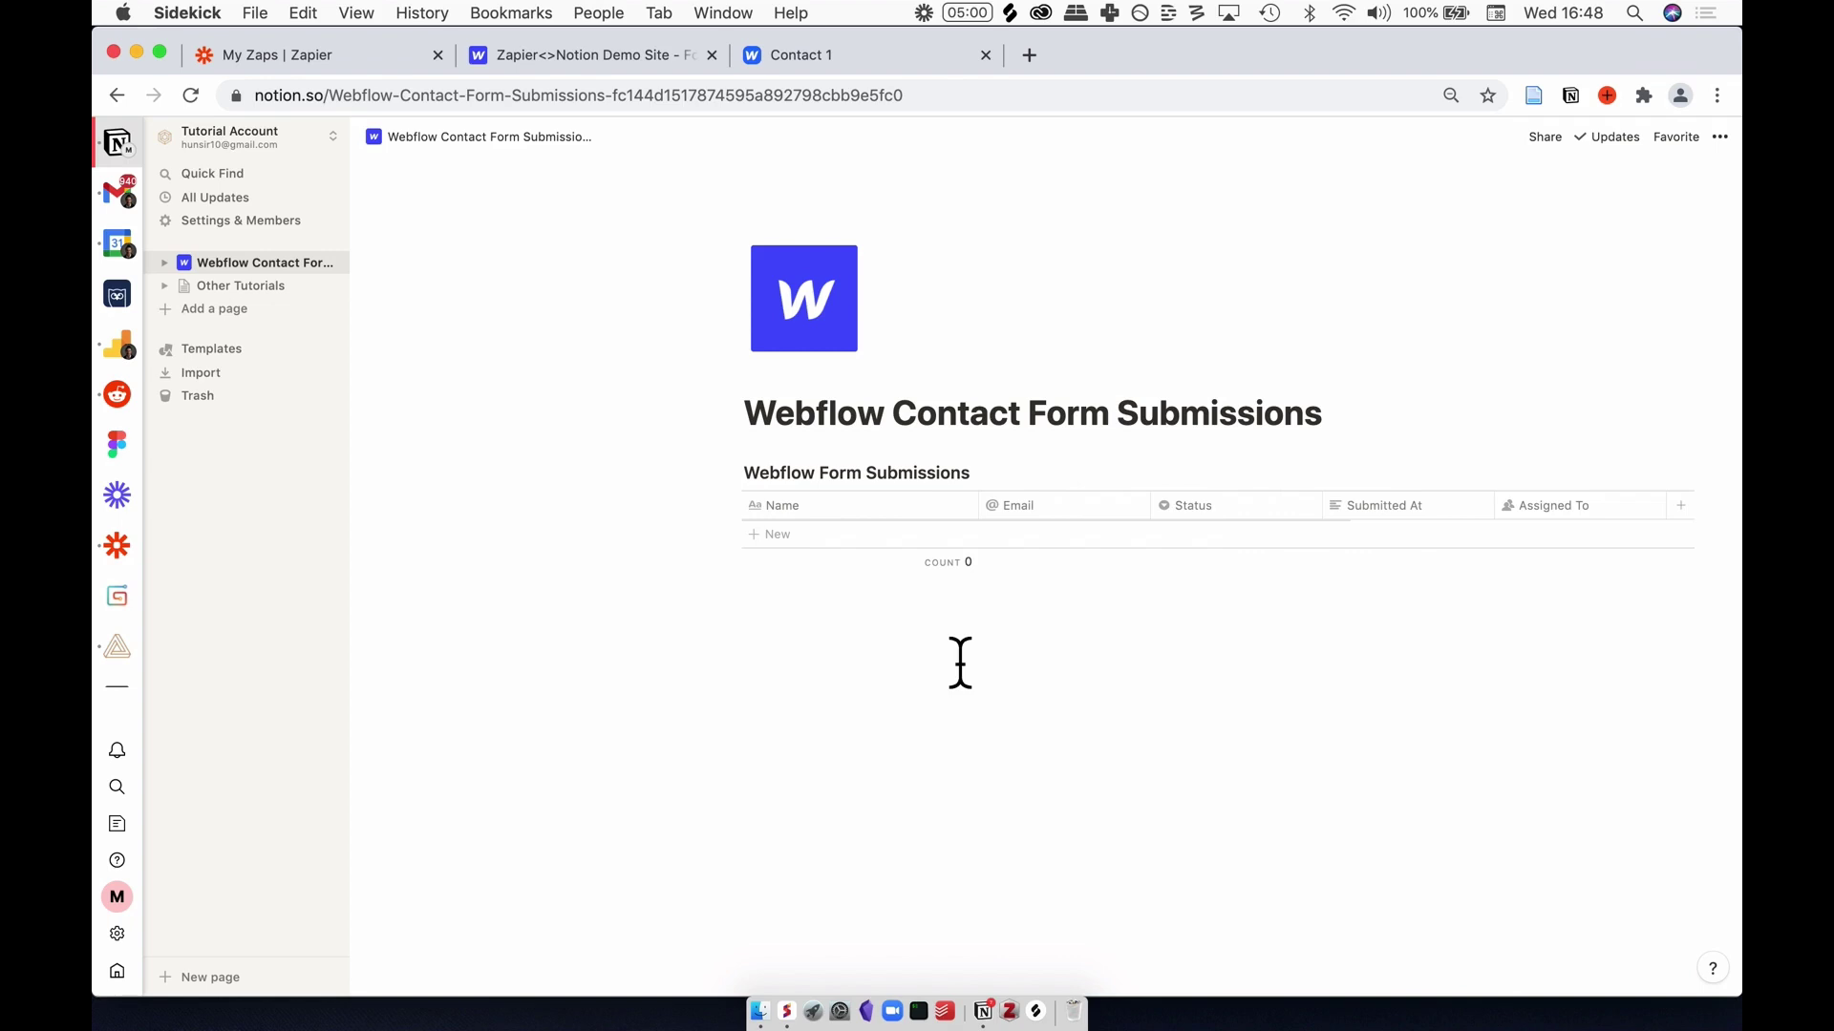
Step: From the workspace integrations, create and save a Notion integration named 'Webflow form to Notion'
click(254, 221)
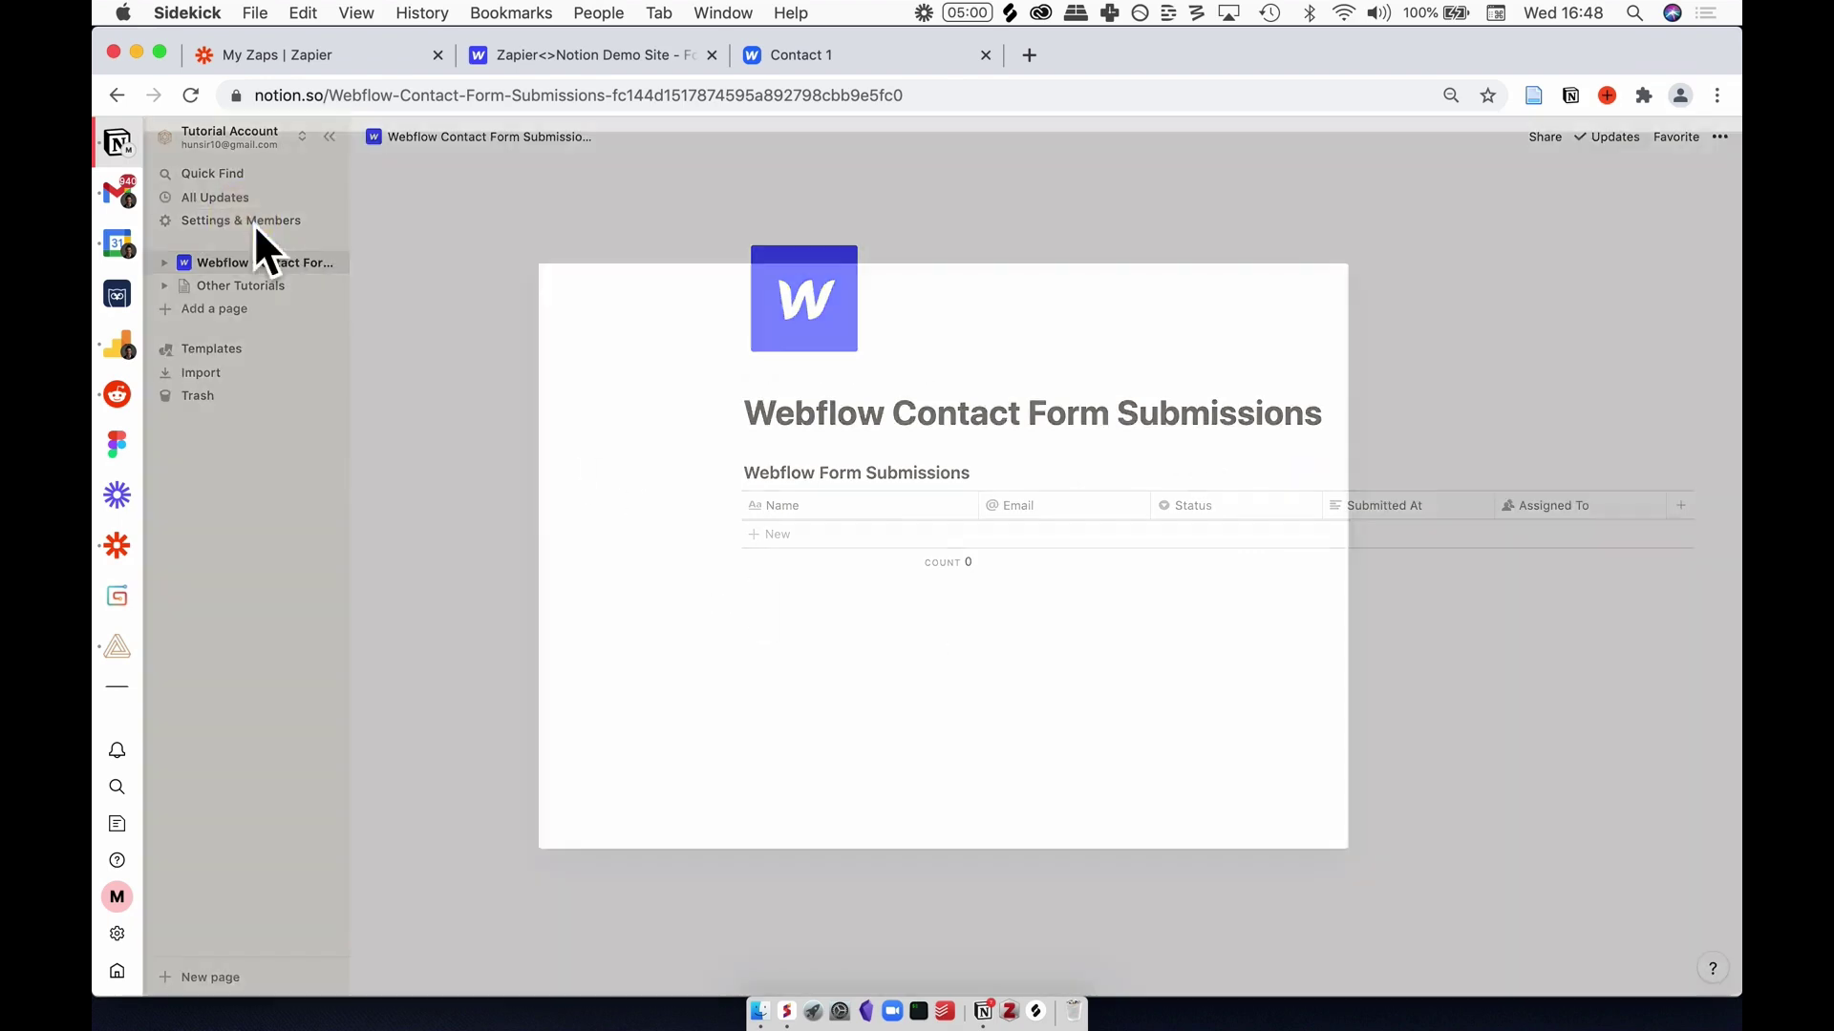
click(678, 619)
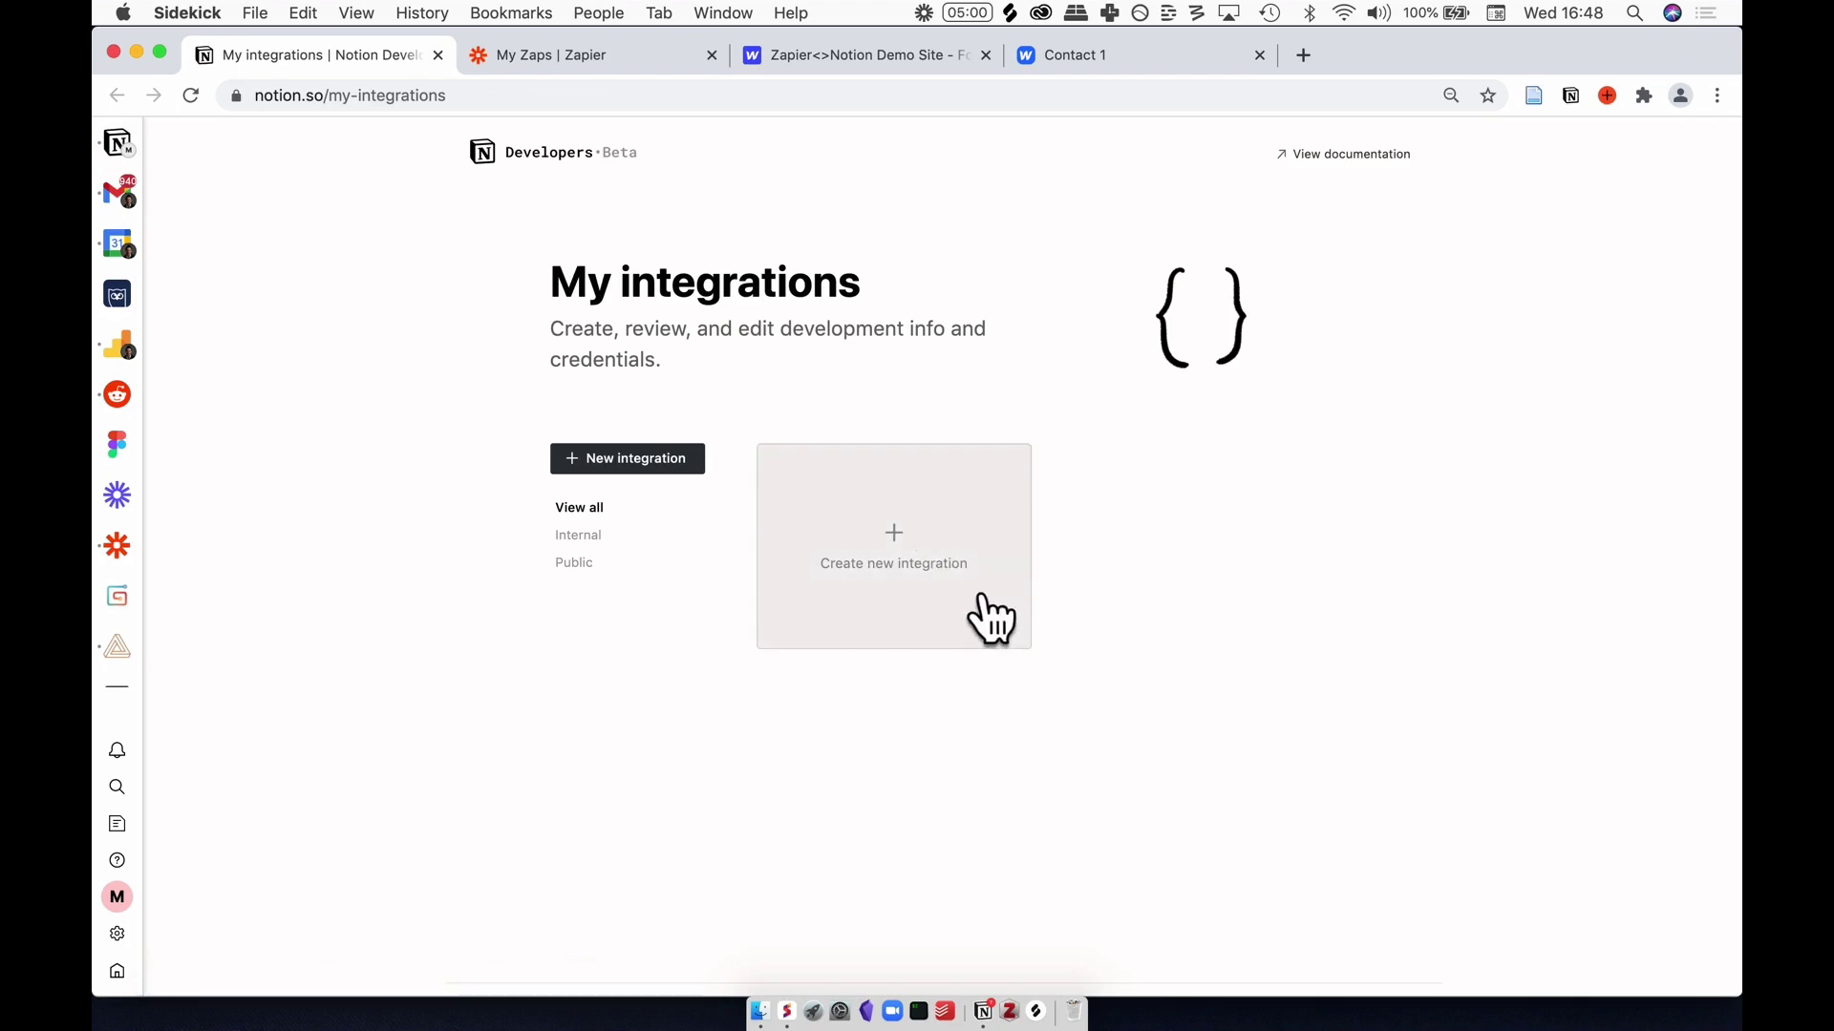
click(976, 601)
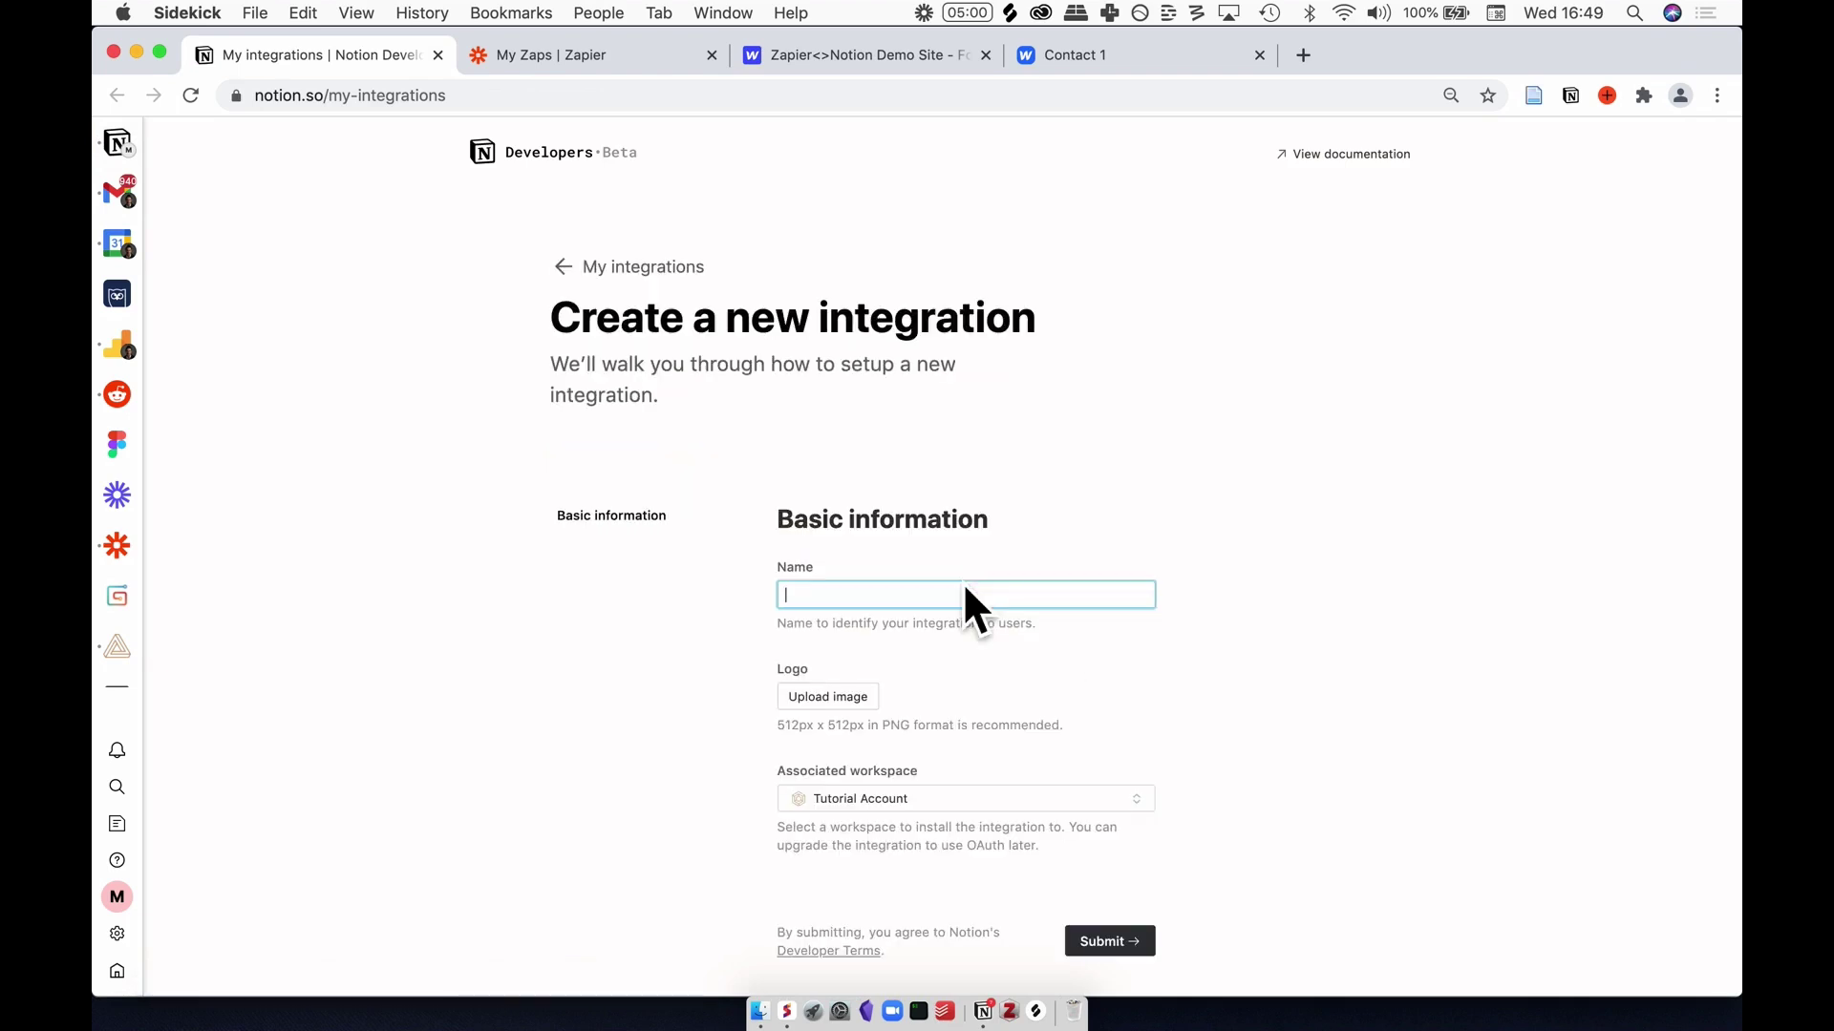
text(Za)
key(BackSpace)
key(BackSpace)
text(Webflow form to Notion)
scroll(1265, 700, down, 2)
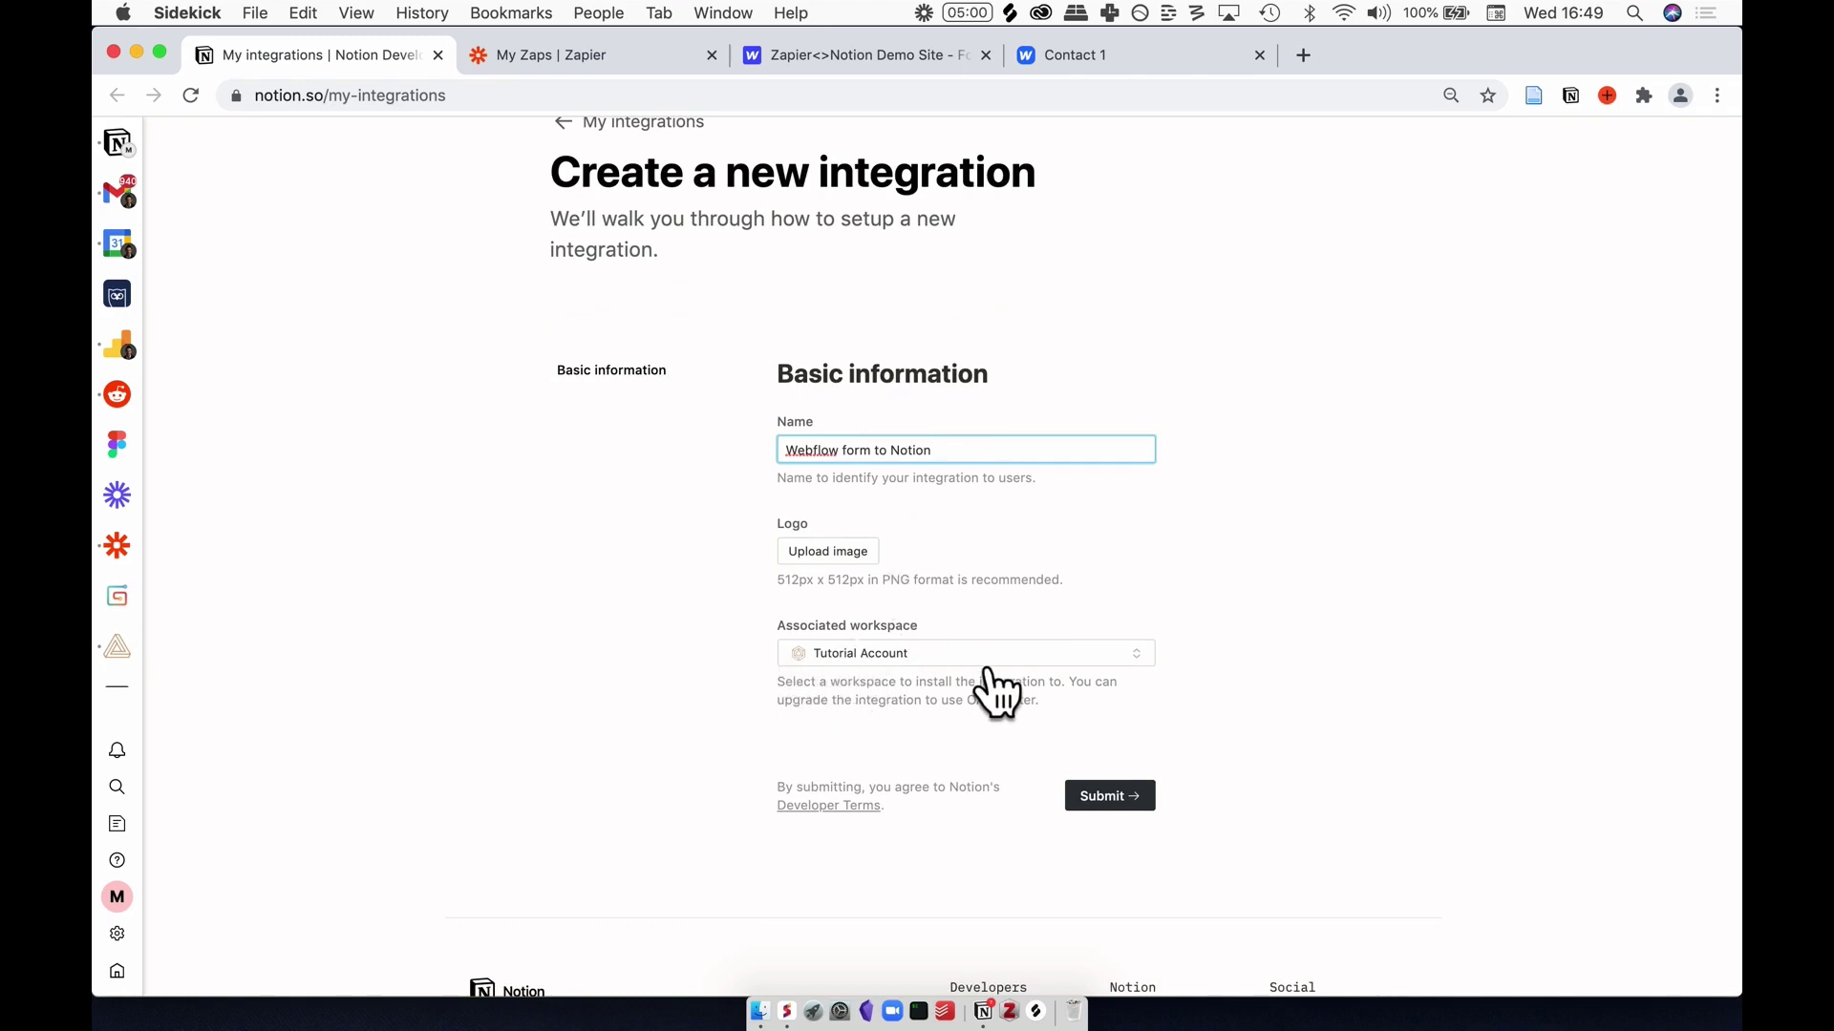
click(1132, 810)
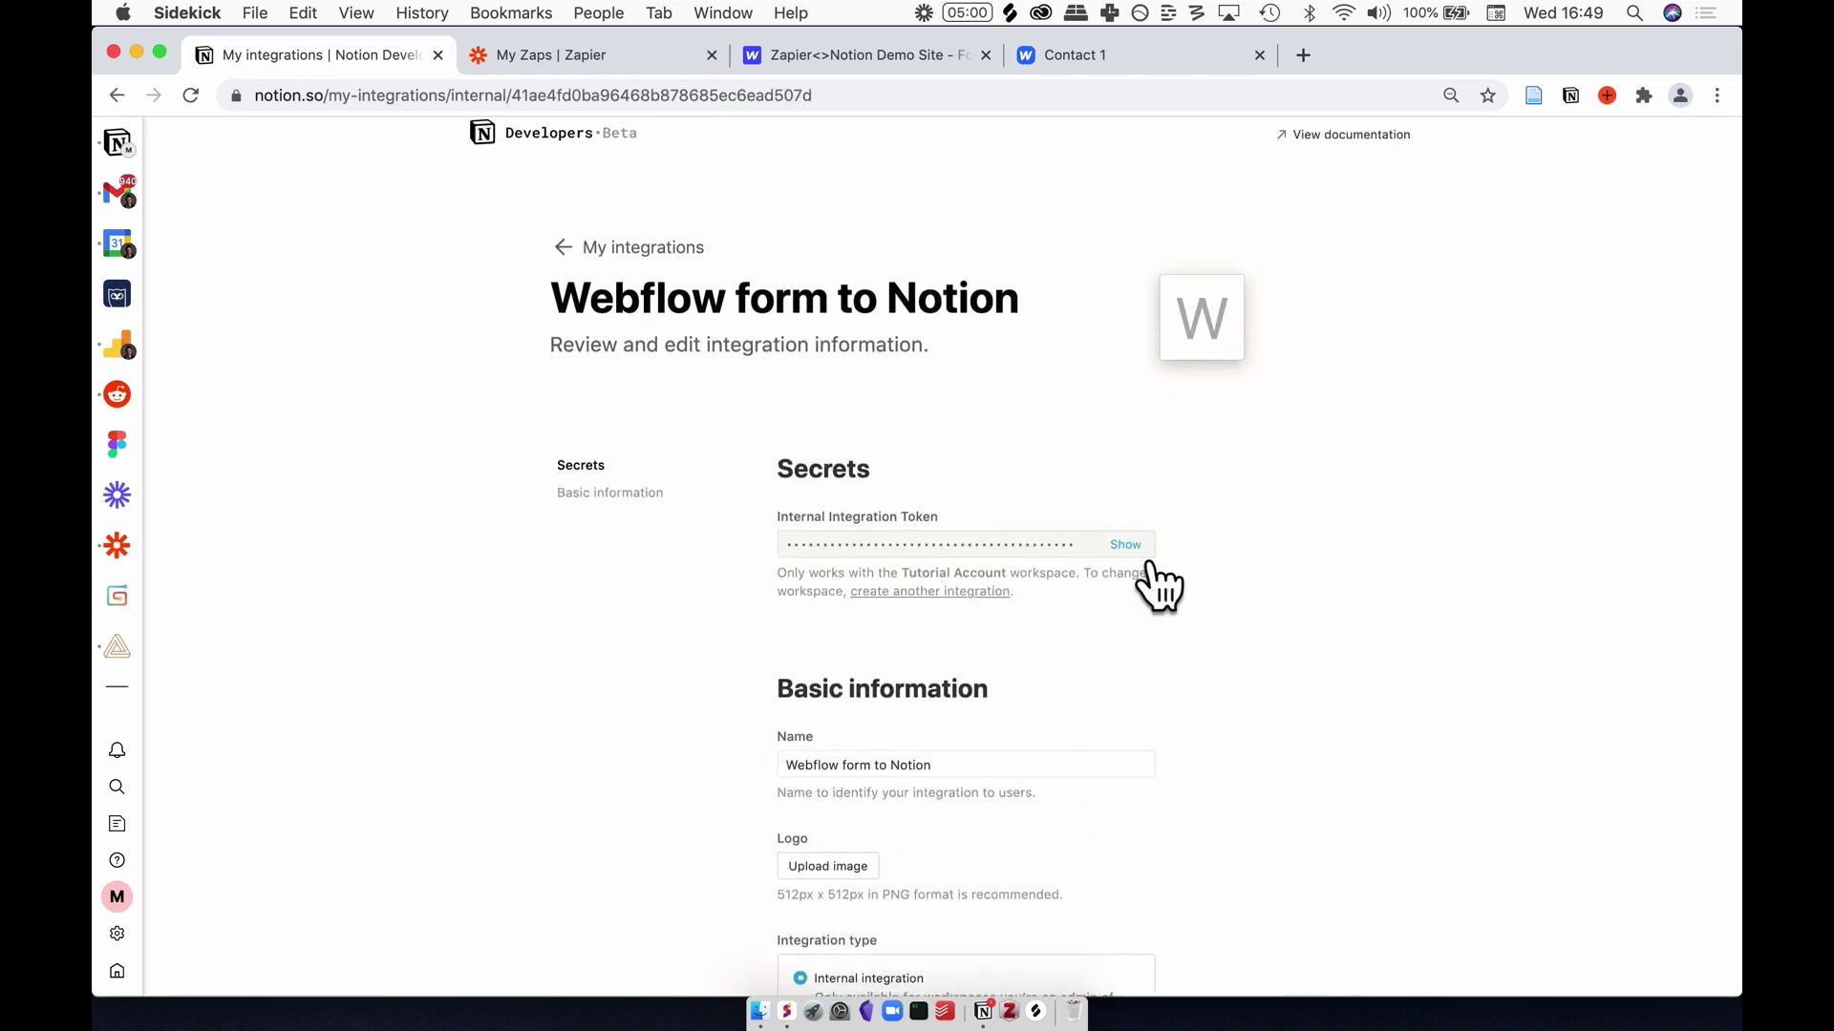
scroll(1194, 616, down, 7)
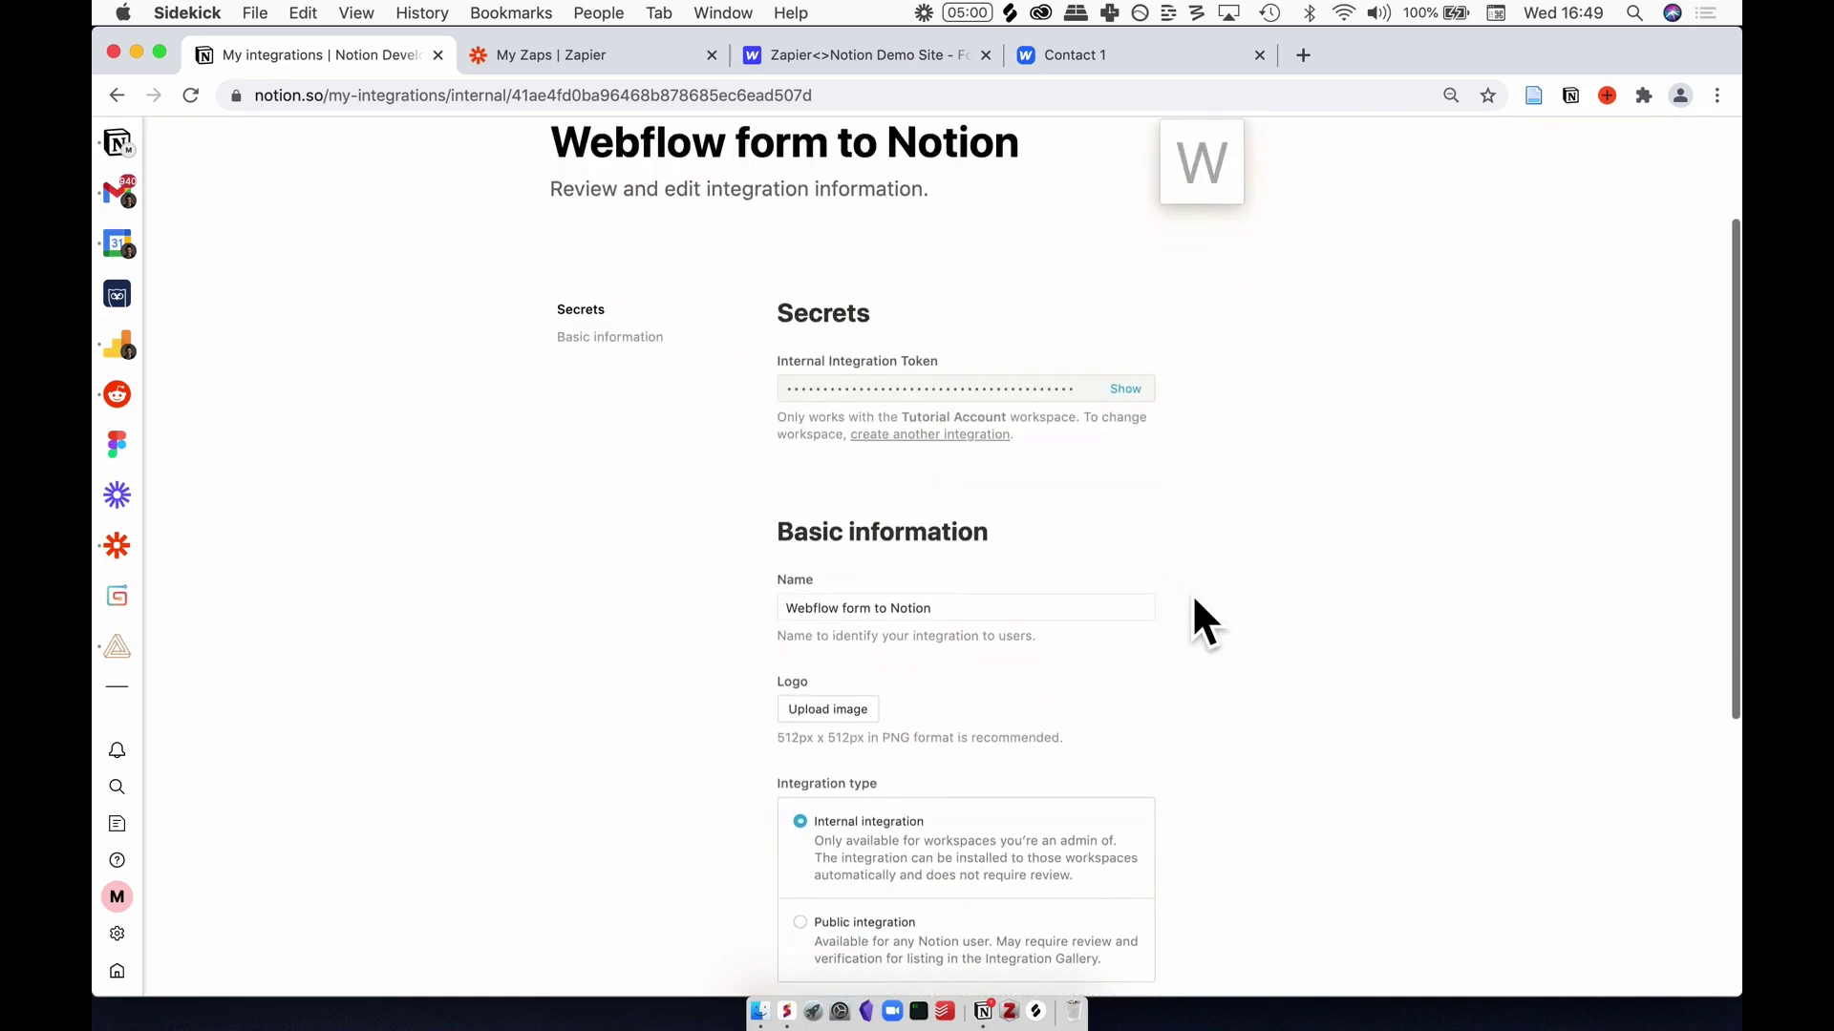
click(1136, 609)
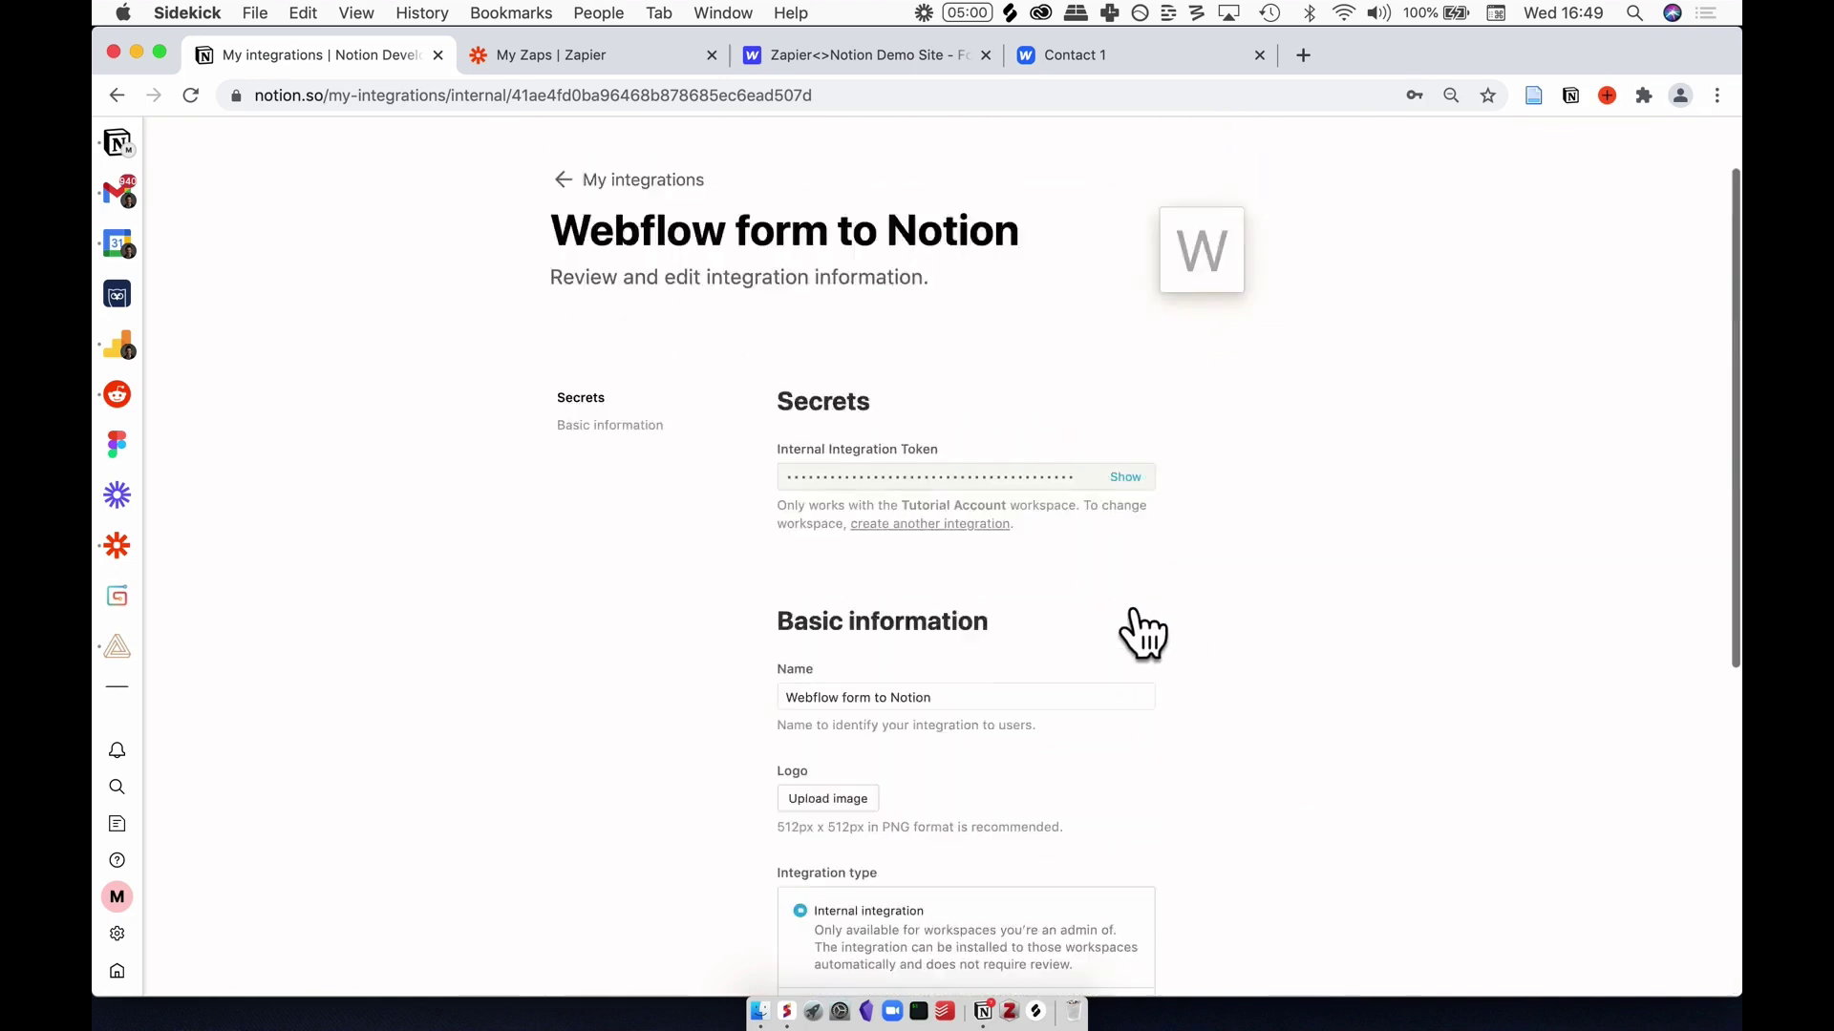
Step: Open the database as a full page, invite the 'Webflow form to Notion' integration via Share, then go back
click(134, 168)
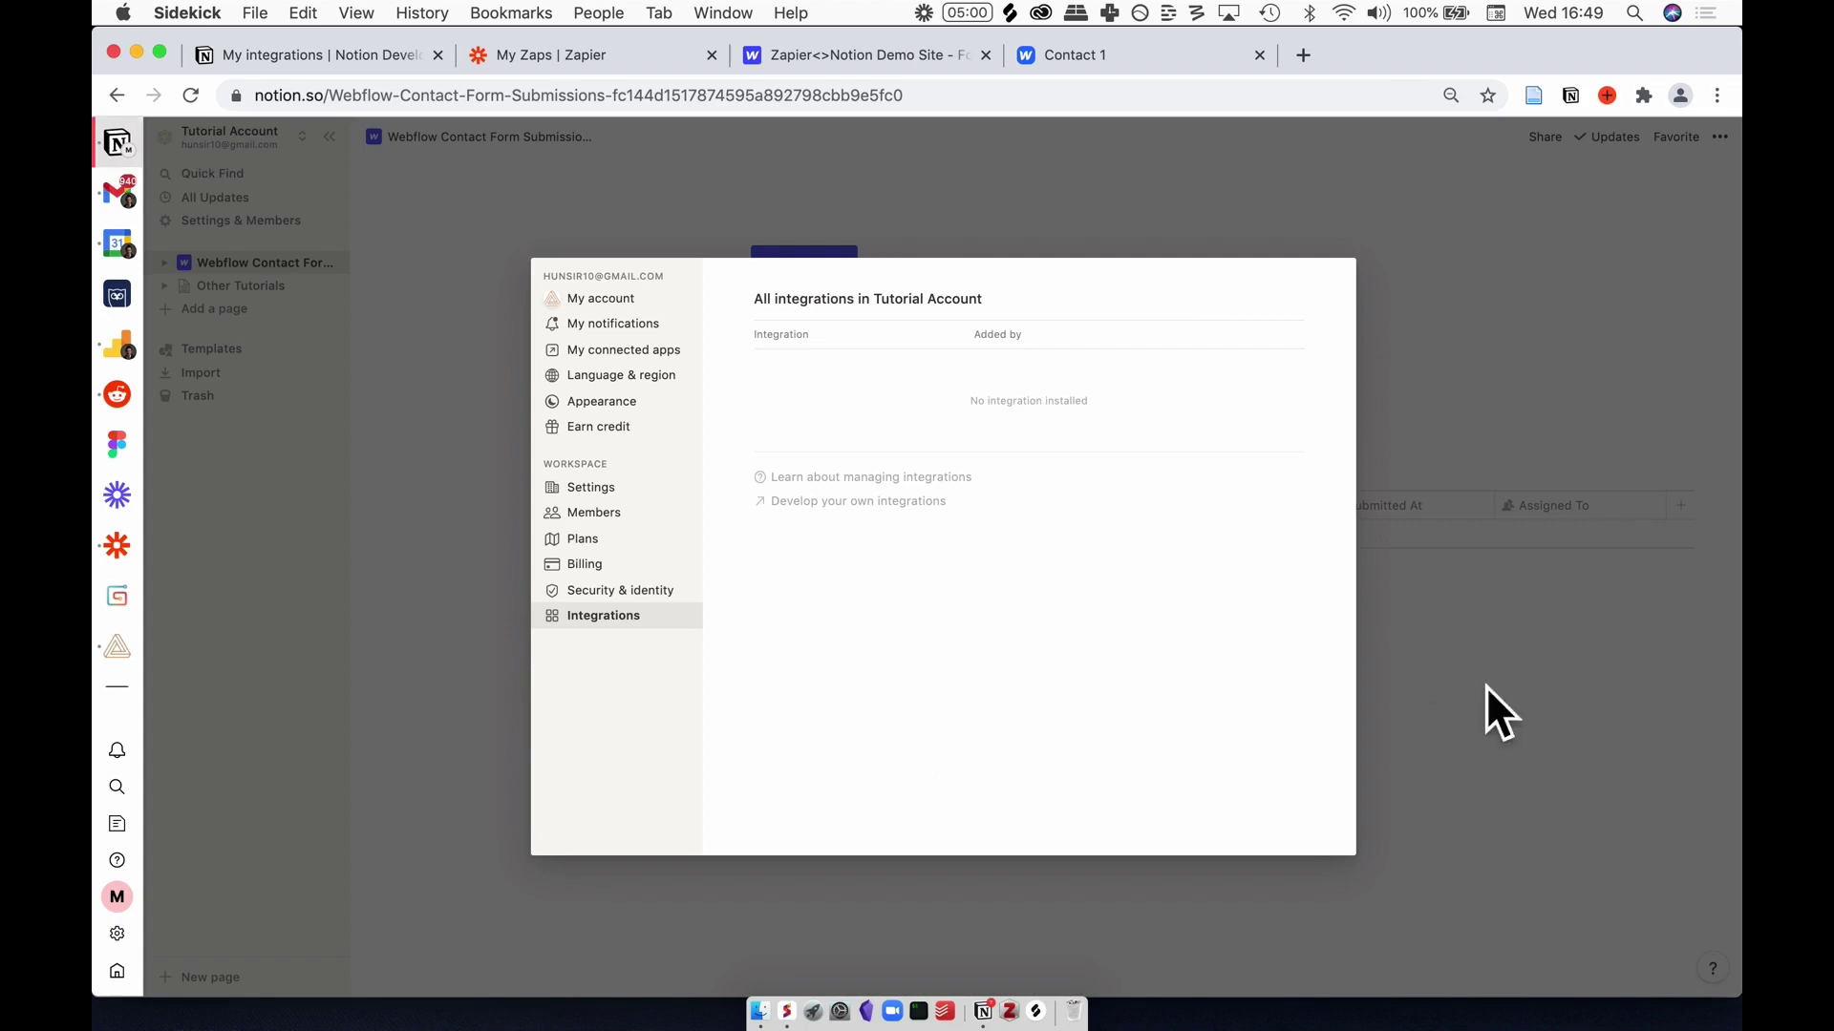
click(1522, 705)
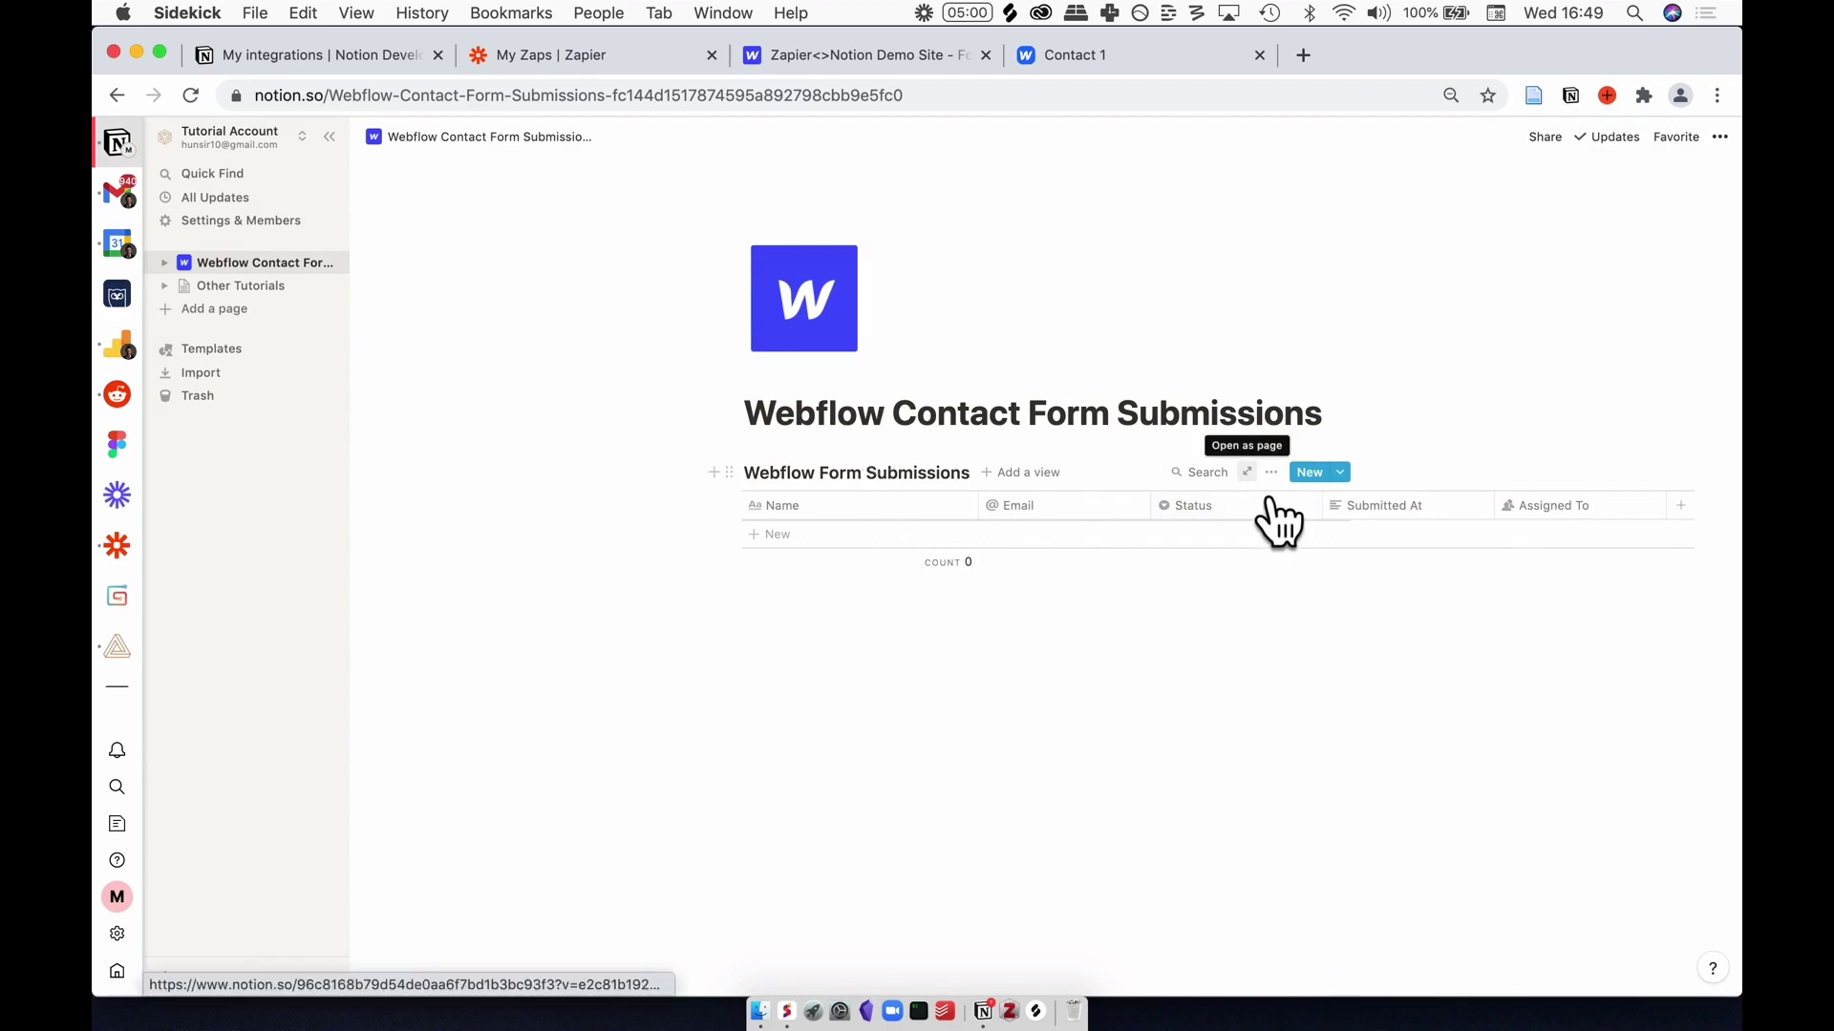
click(1248, 473)
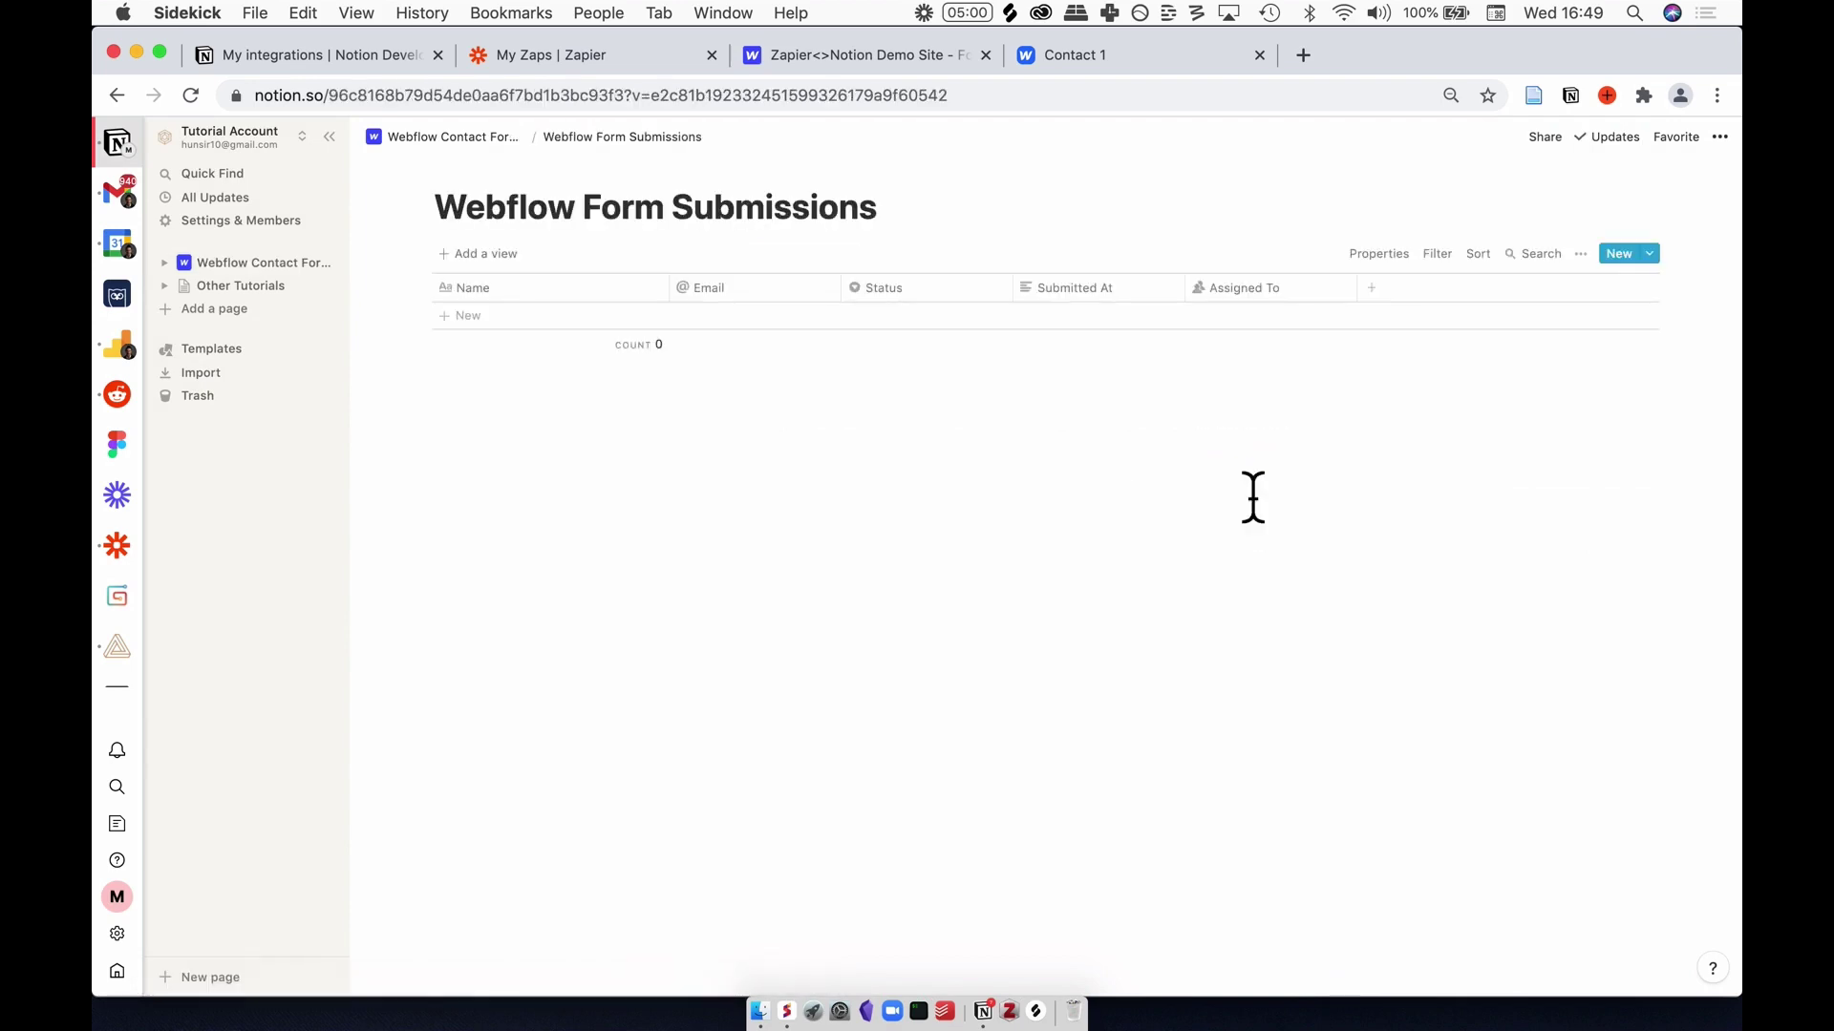
click(1557, 148)
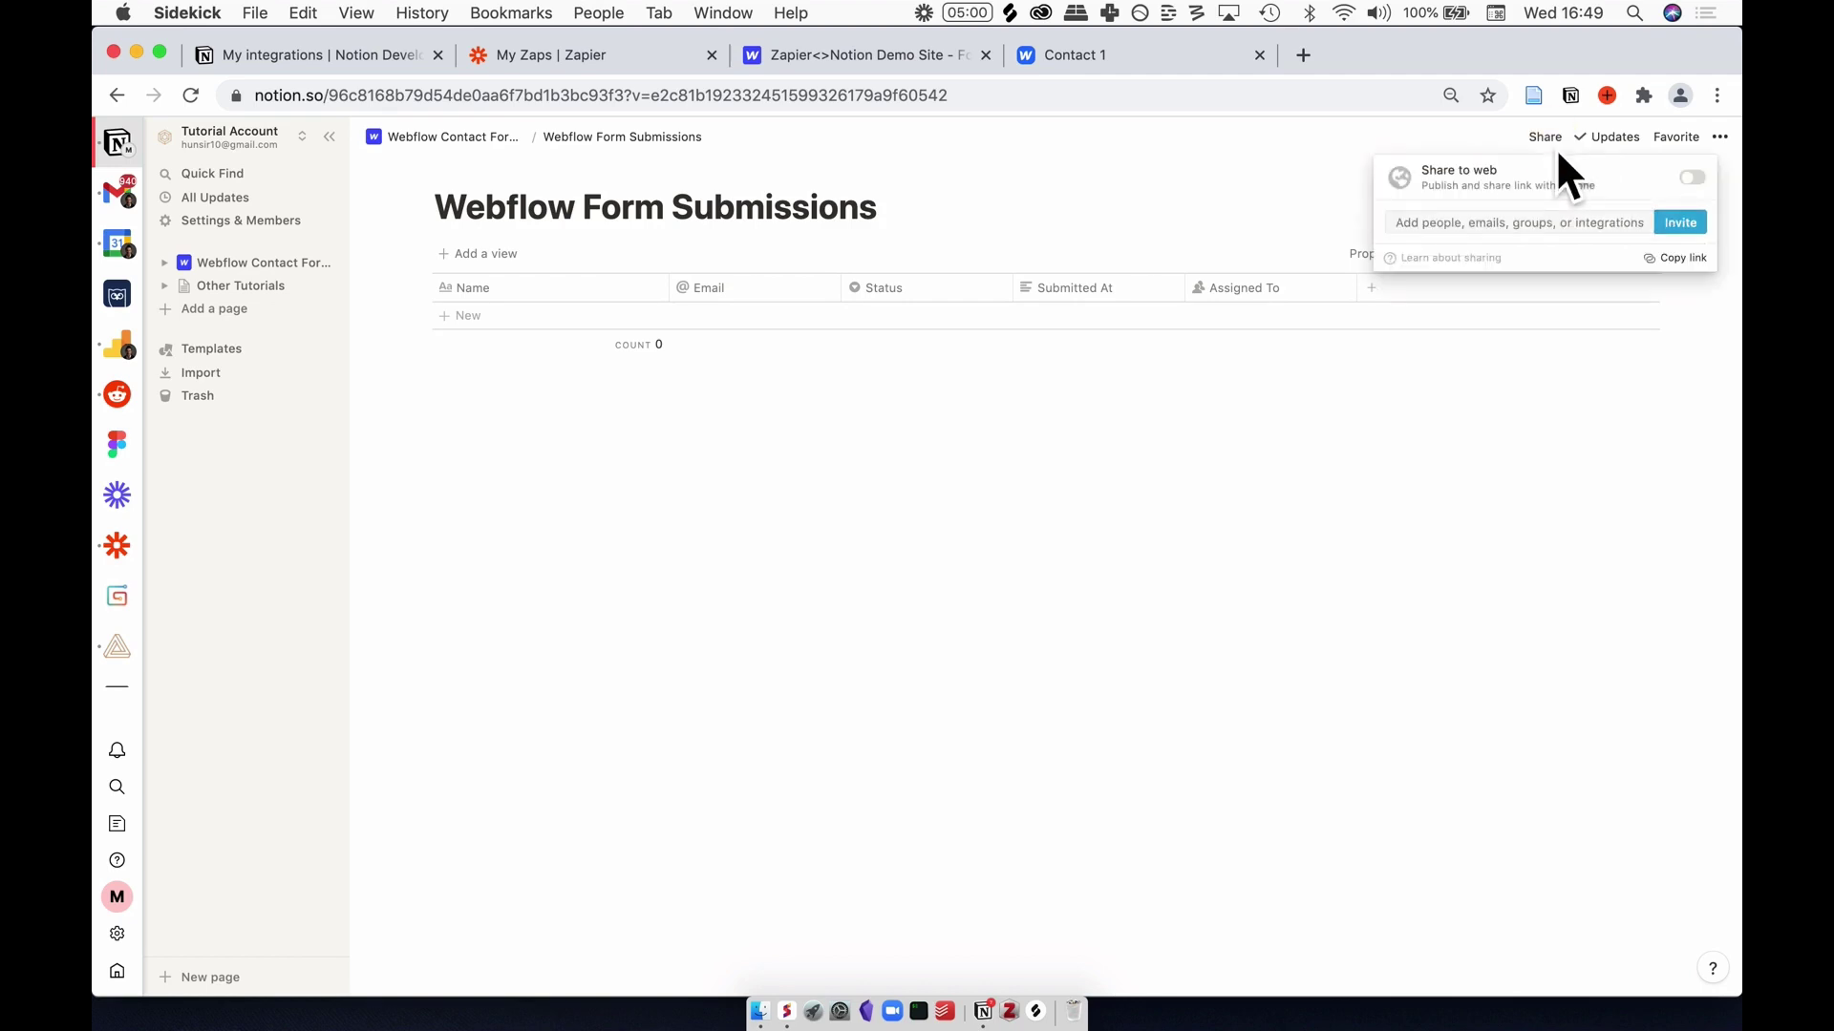
click(1693, 225)
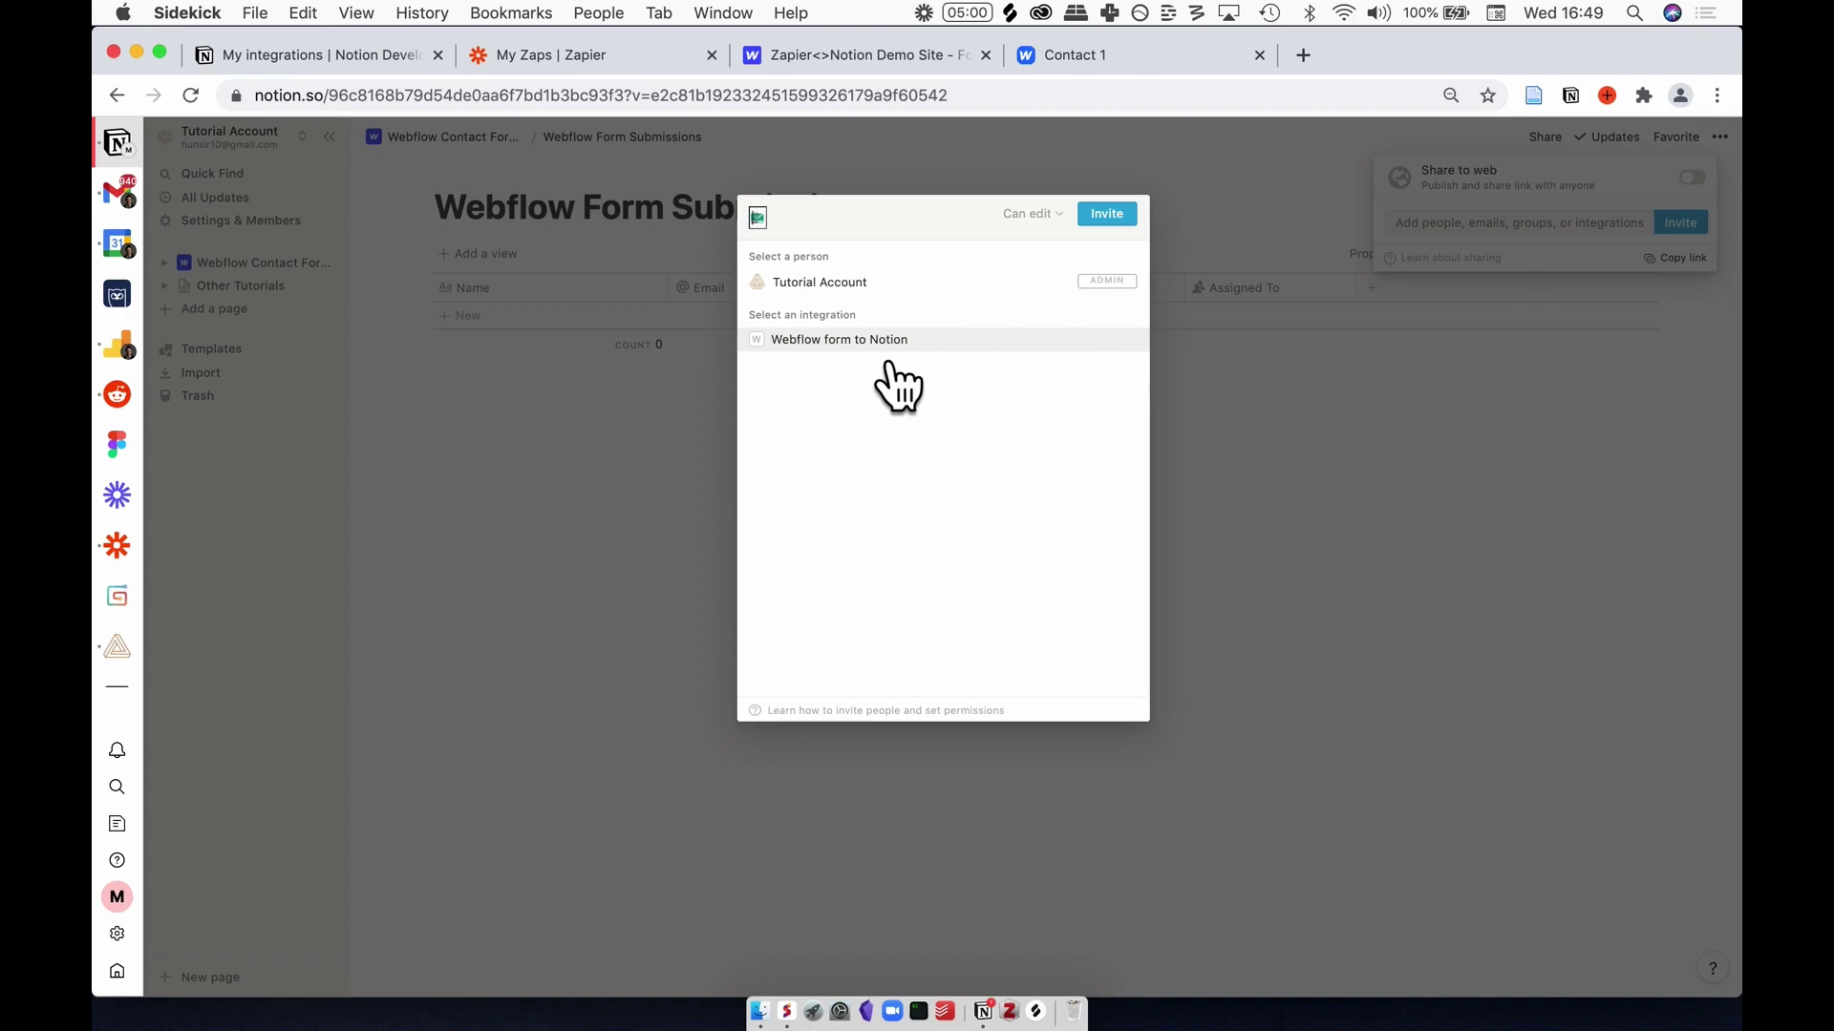
click(458, 139)
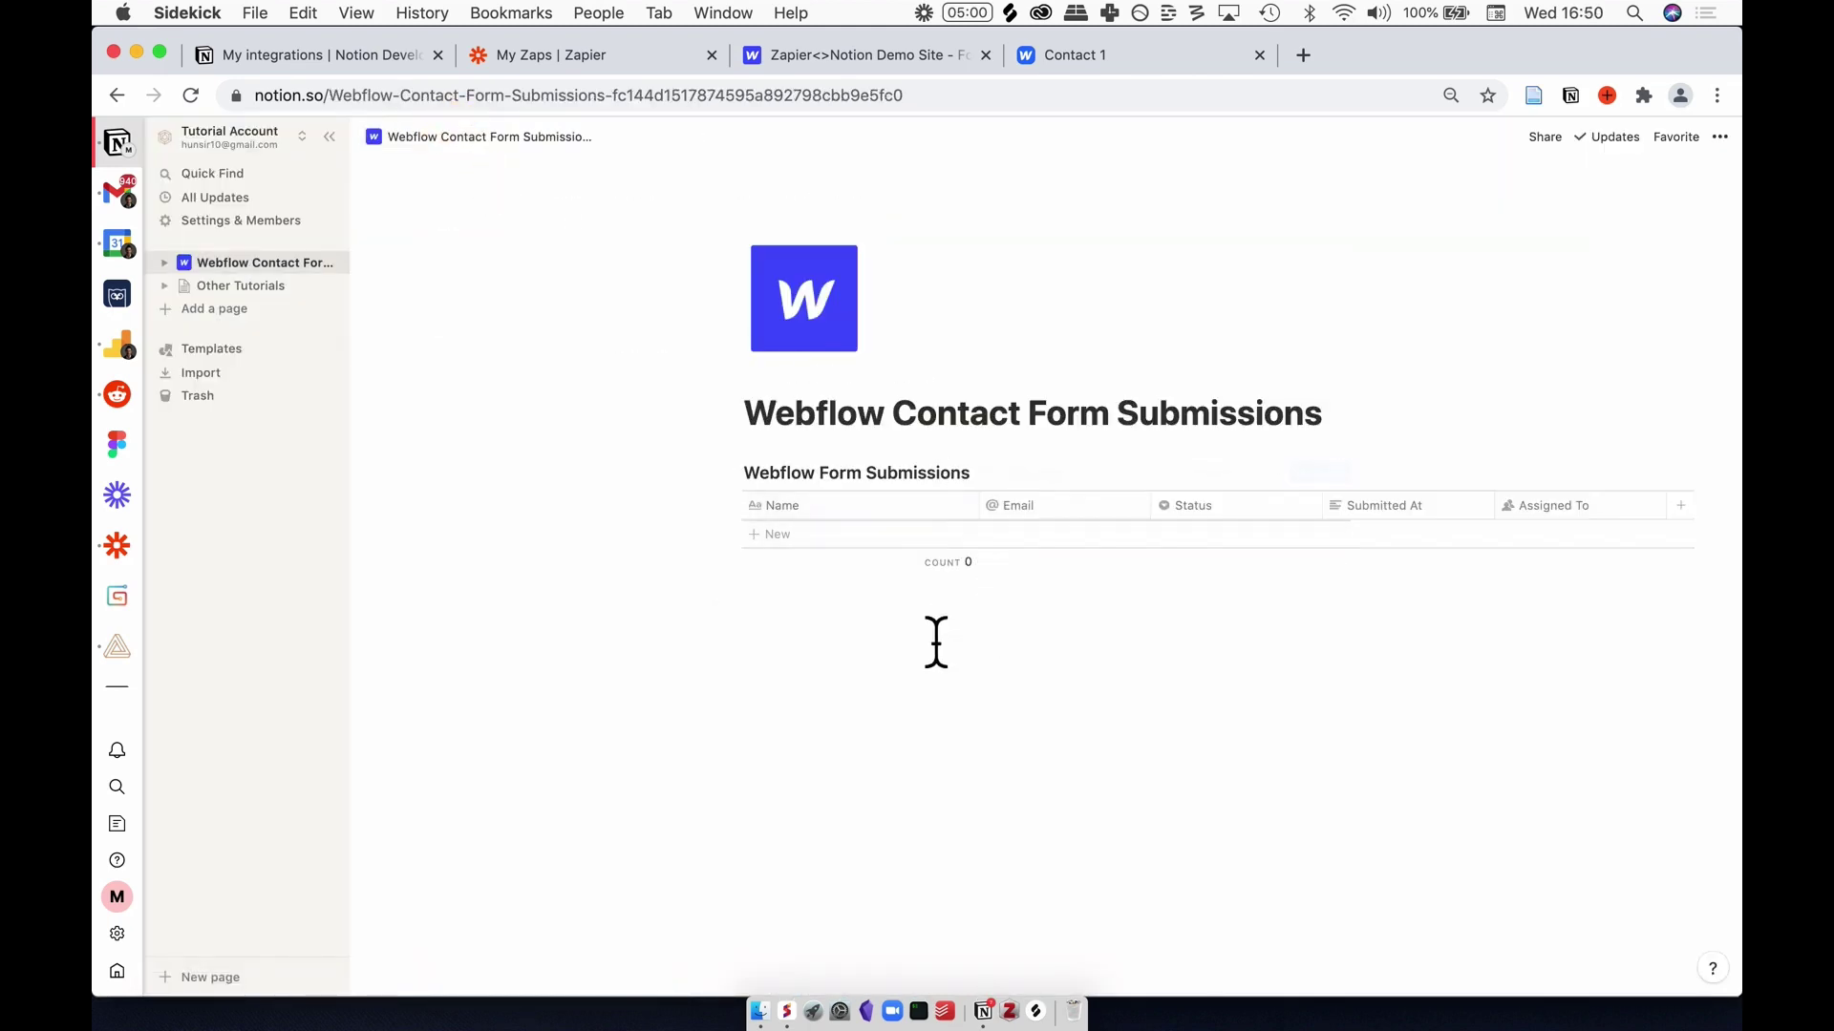
Step: Start a new Zap and name it 'Webflow Contact Form To Notion'
click(599, 55)
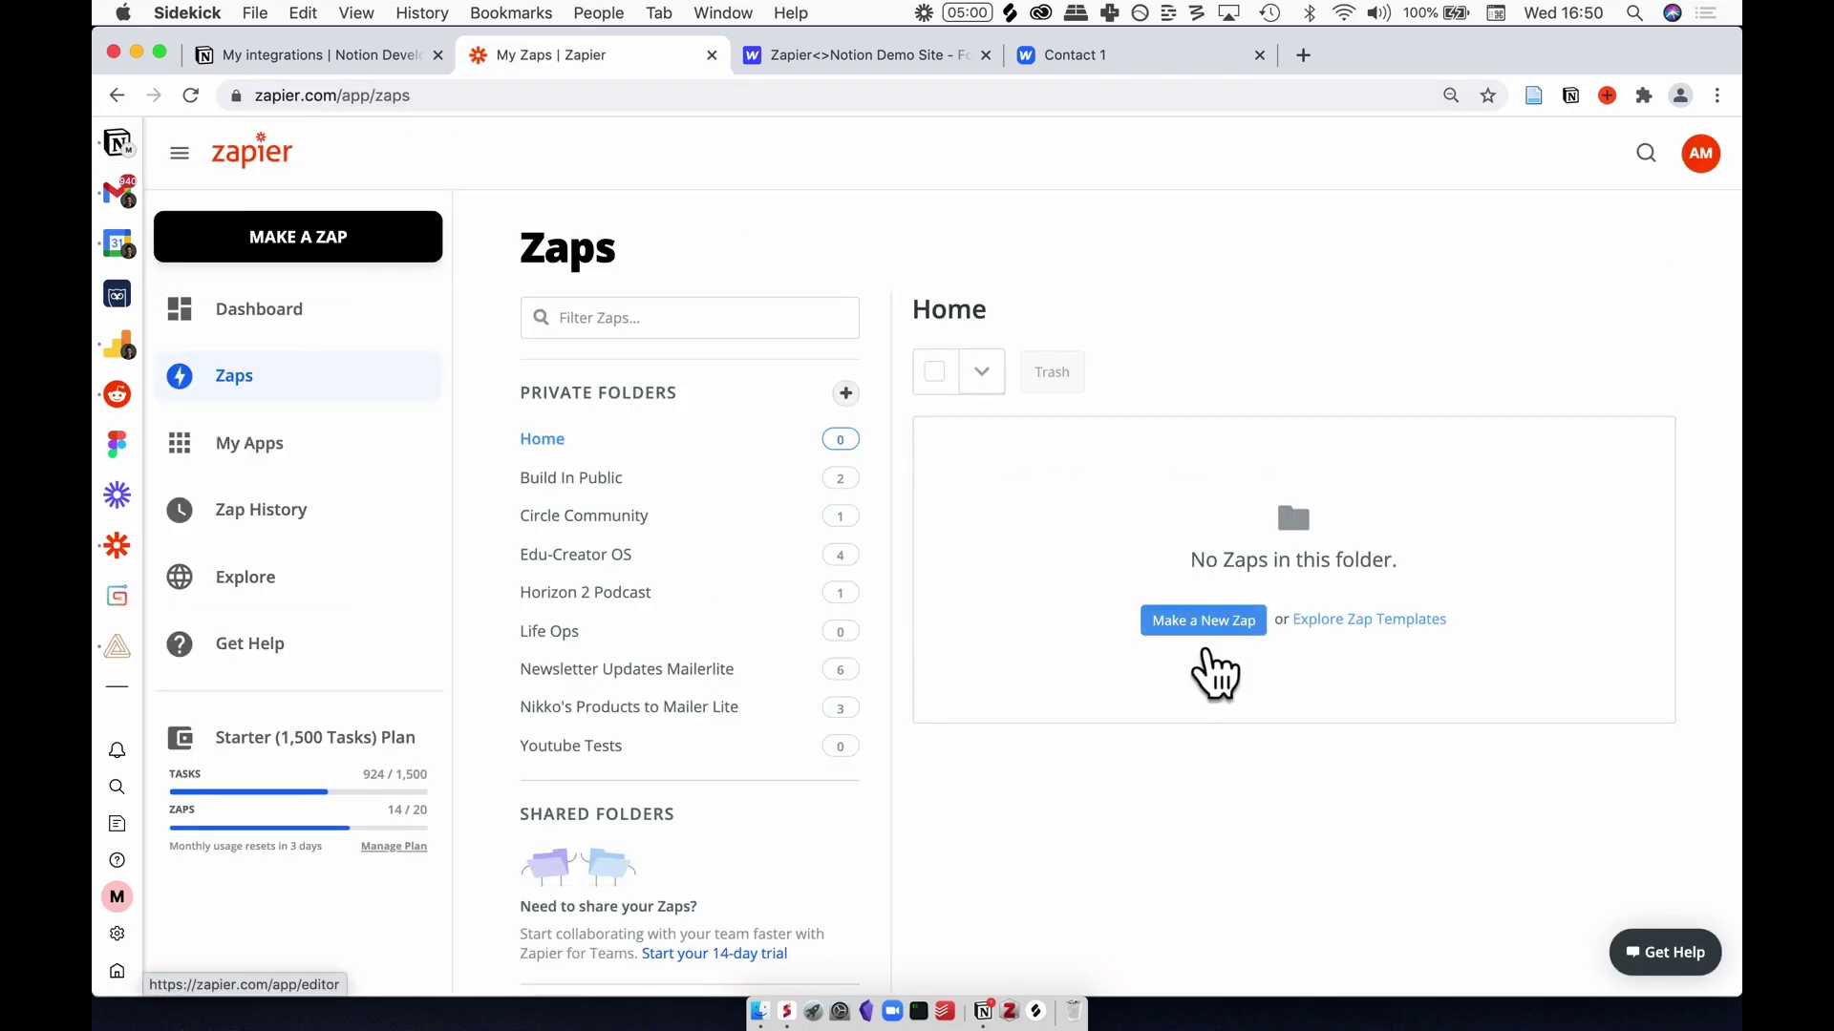
click(1205, 622)
click(385, 234)
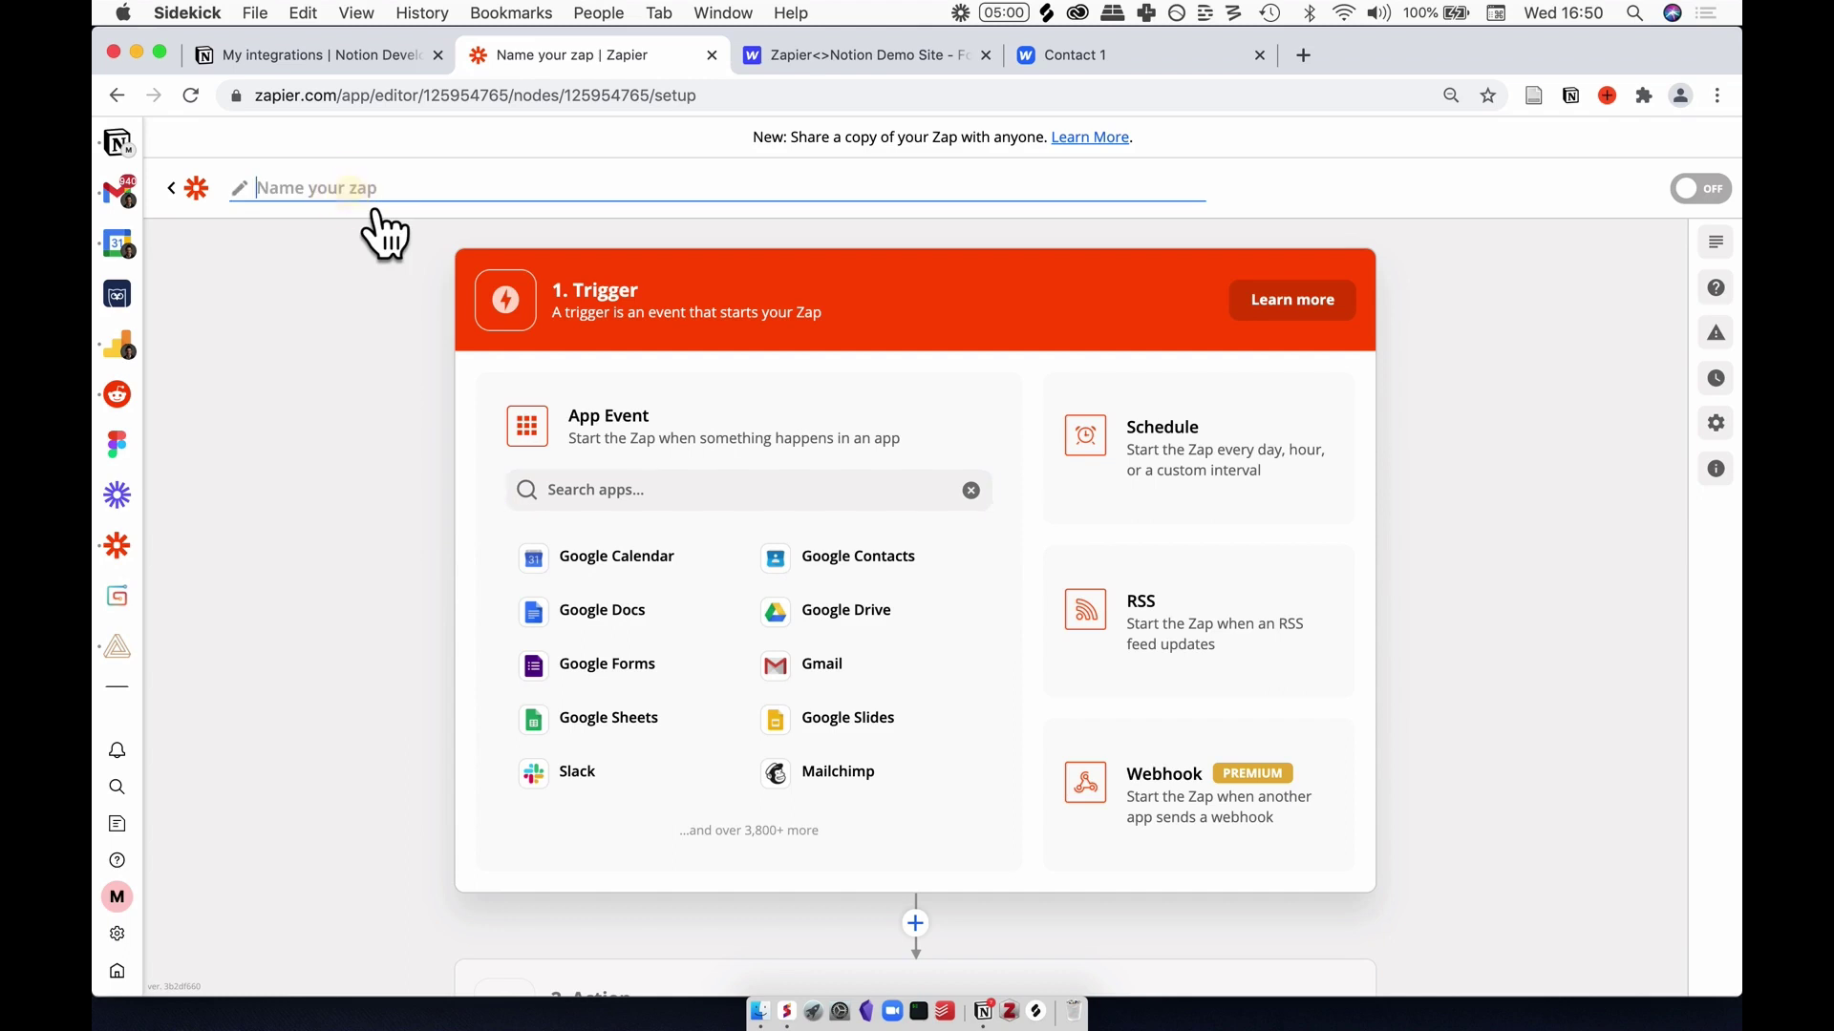
text(Webflow Contact)
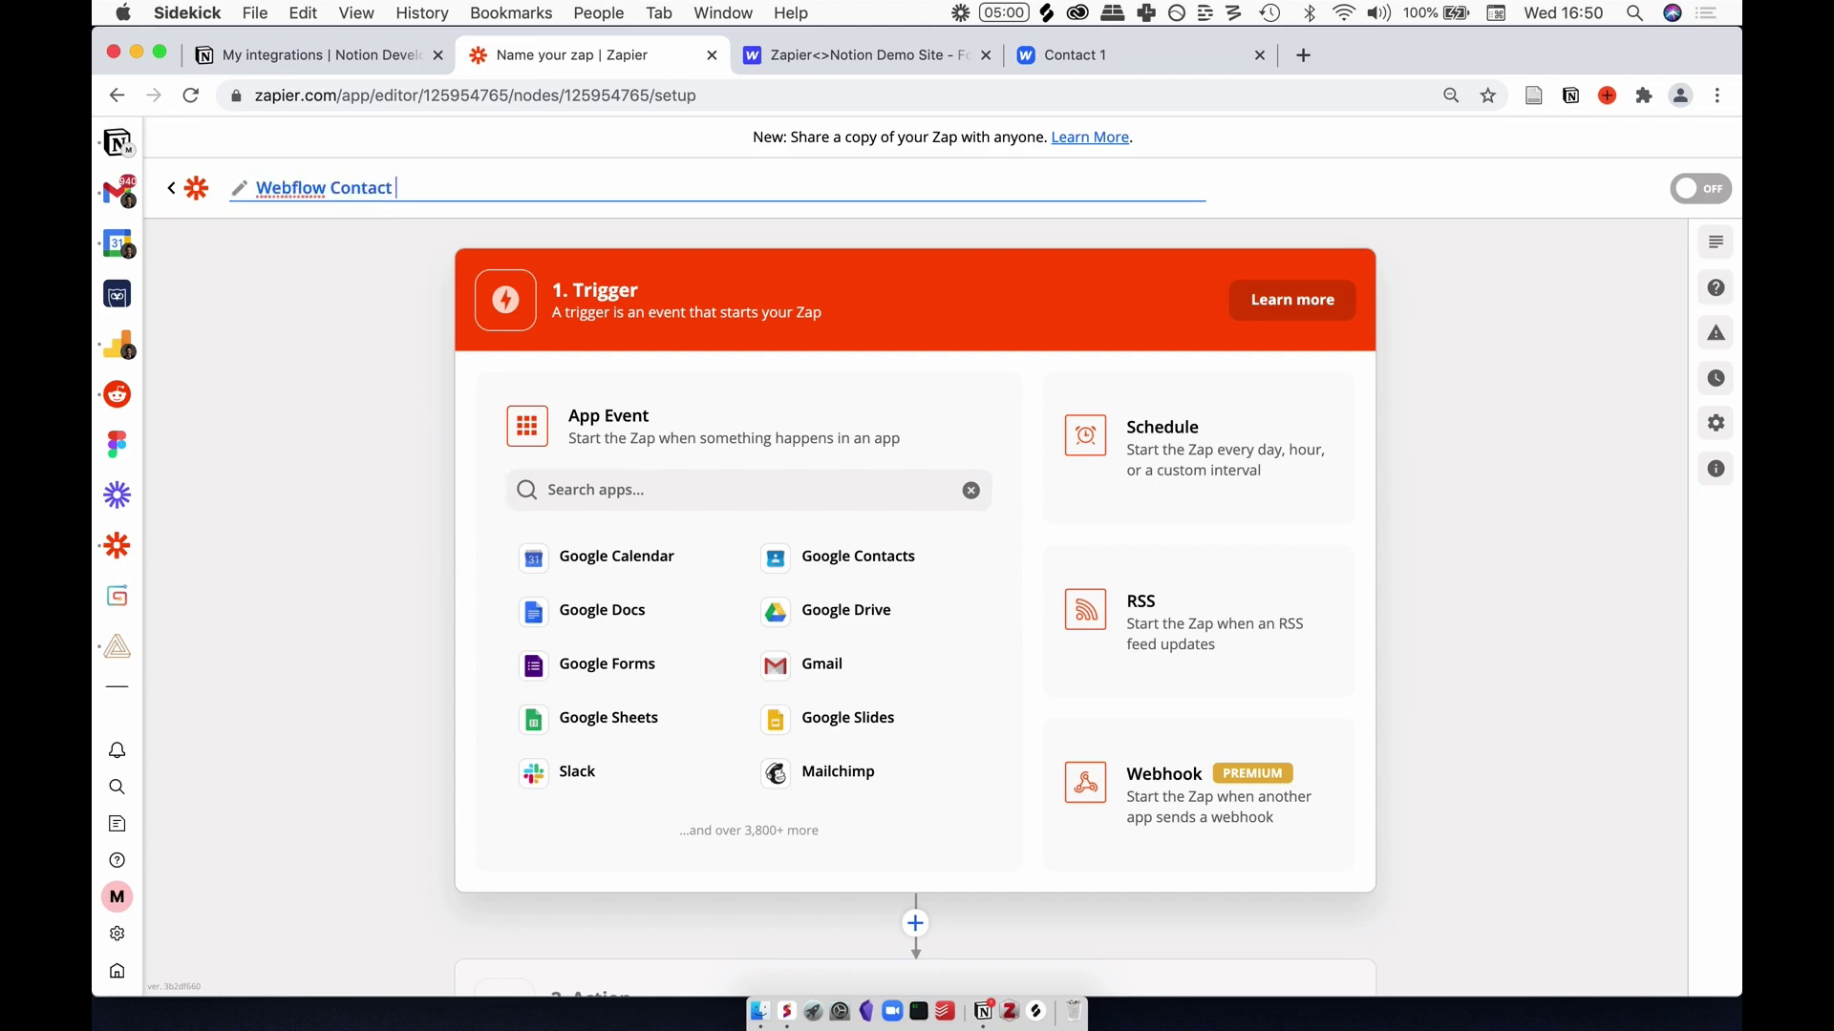
text( Form To Notion)
key(Return)
Step: Set the trigger to Webflow's Form Submission event
click(594, 492)
text(webf)
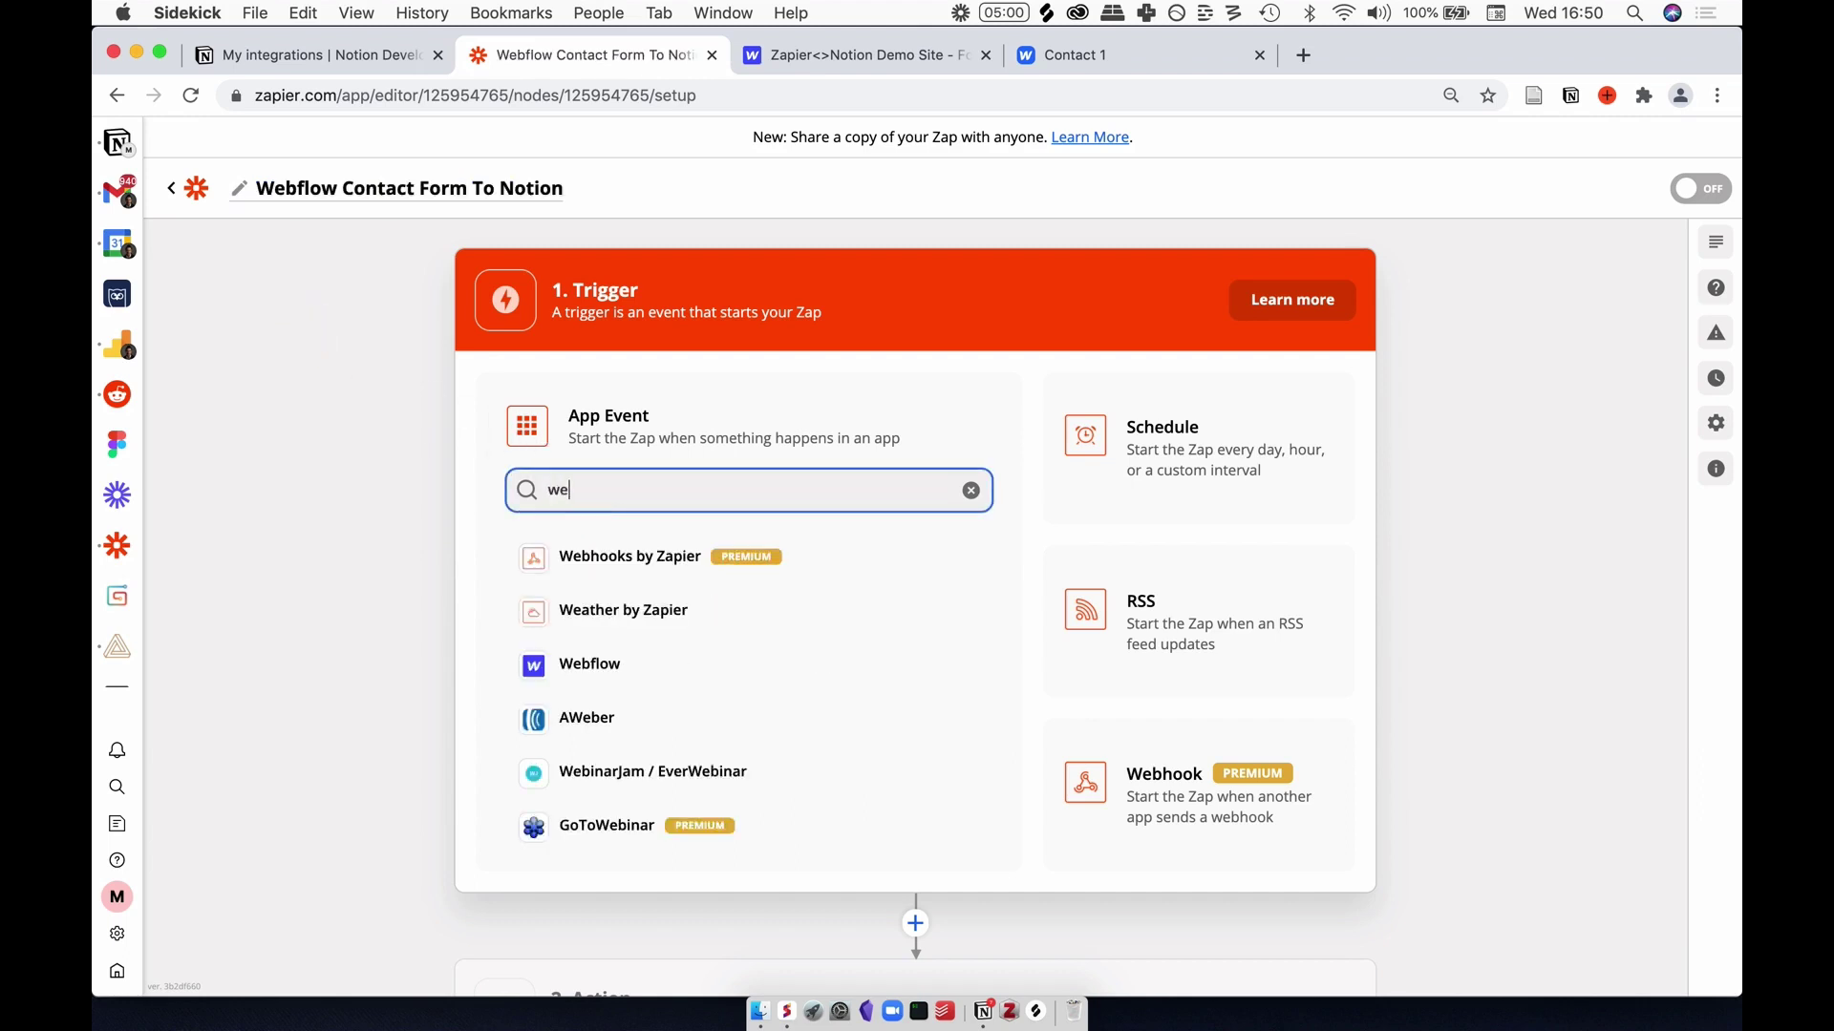
click(616, 602)
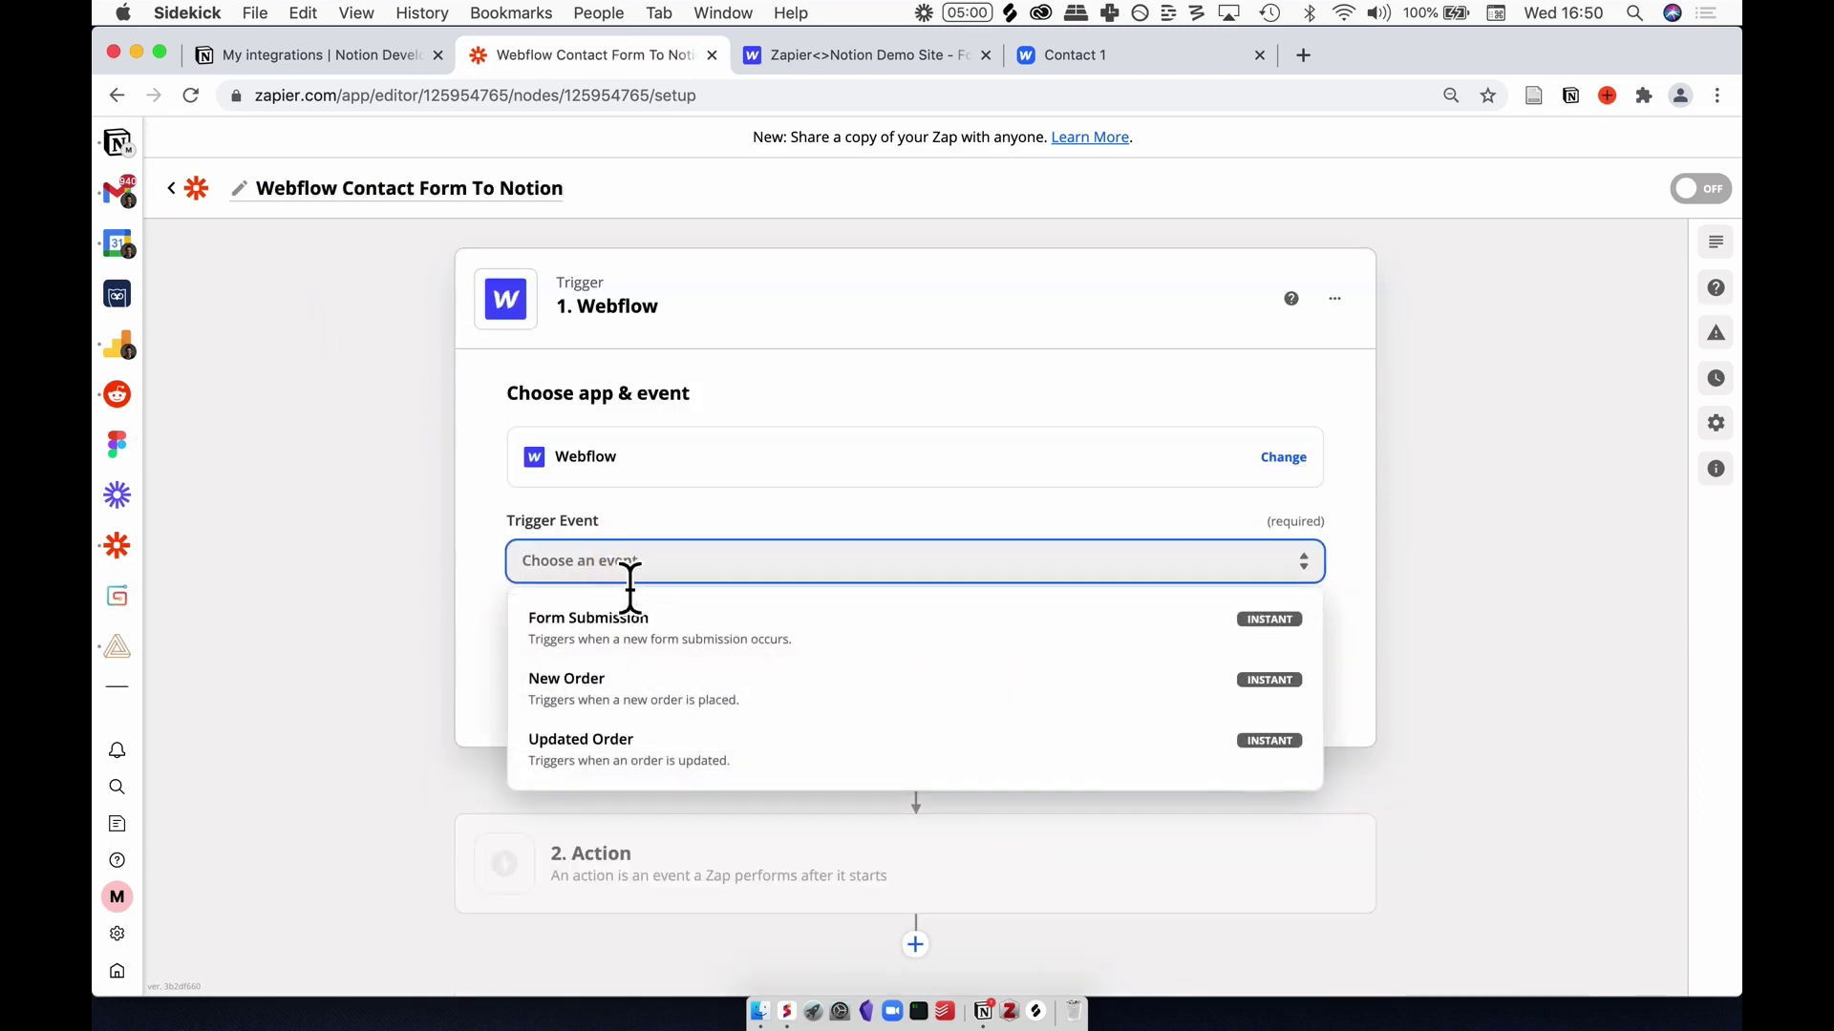
click(680, 632)
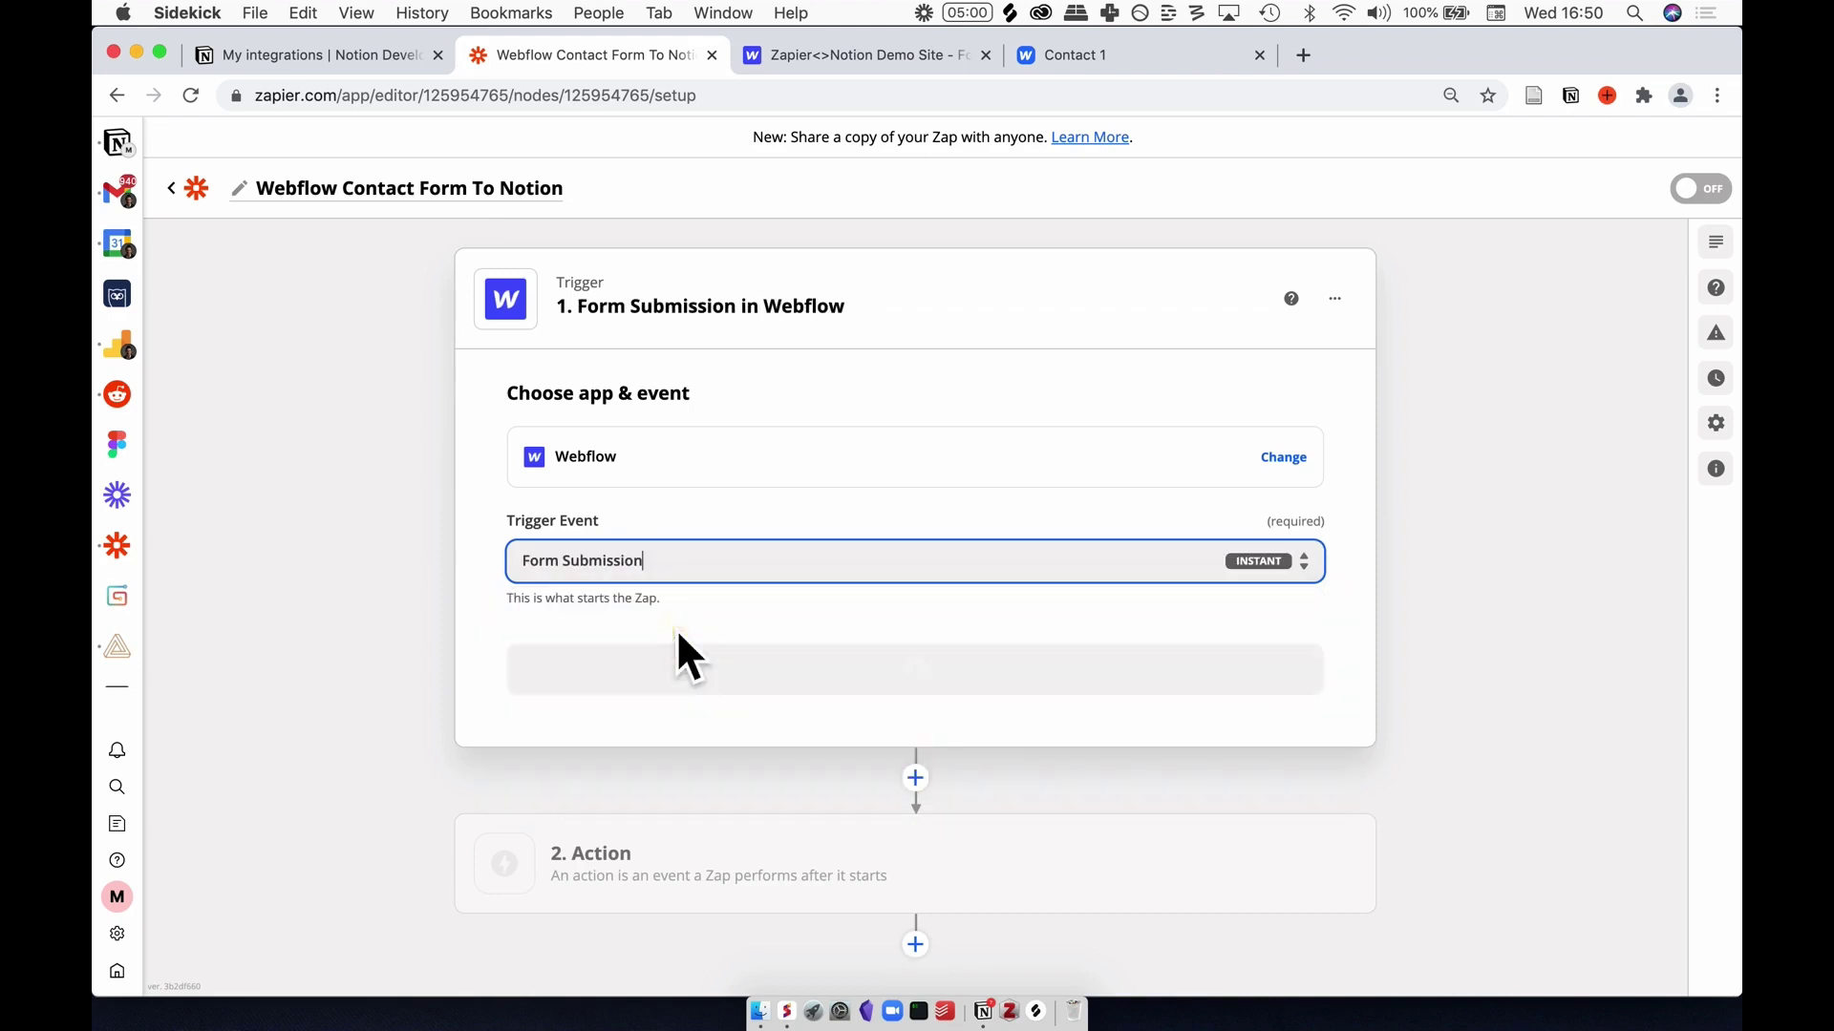
Step: Choose the connected Webflow account, the Zapier<>Notion Demo Site and Email Form 1 for the trigger
click(912, 685)
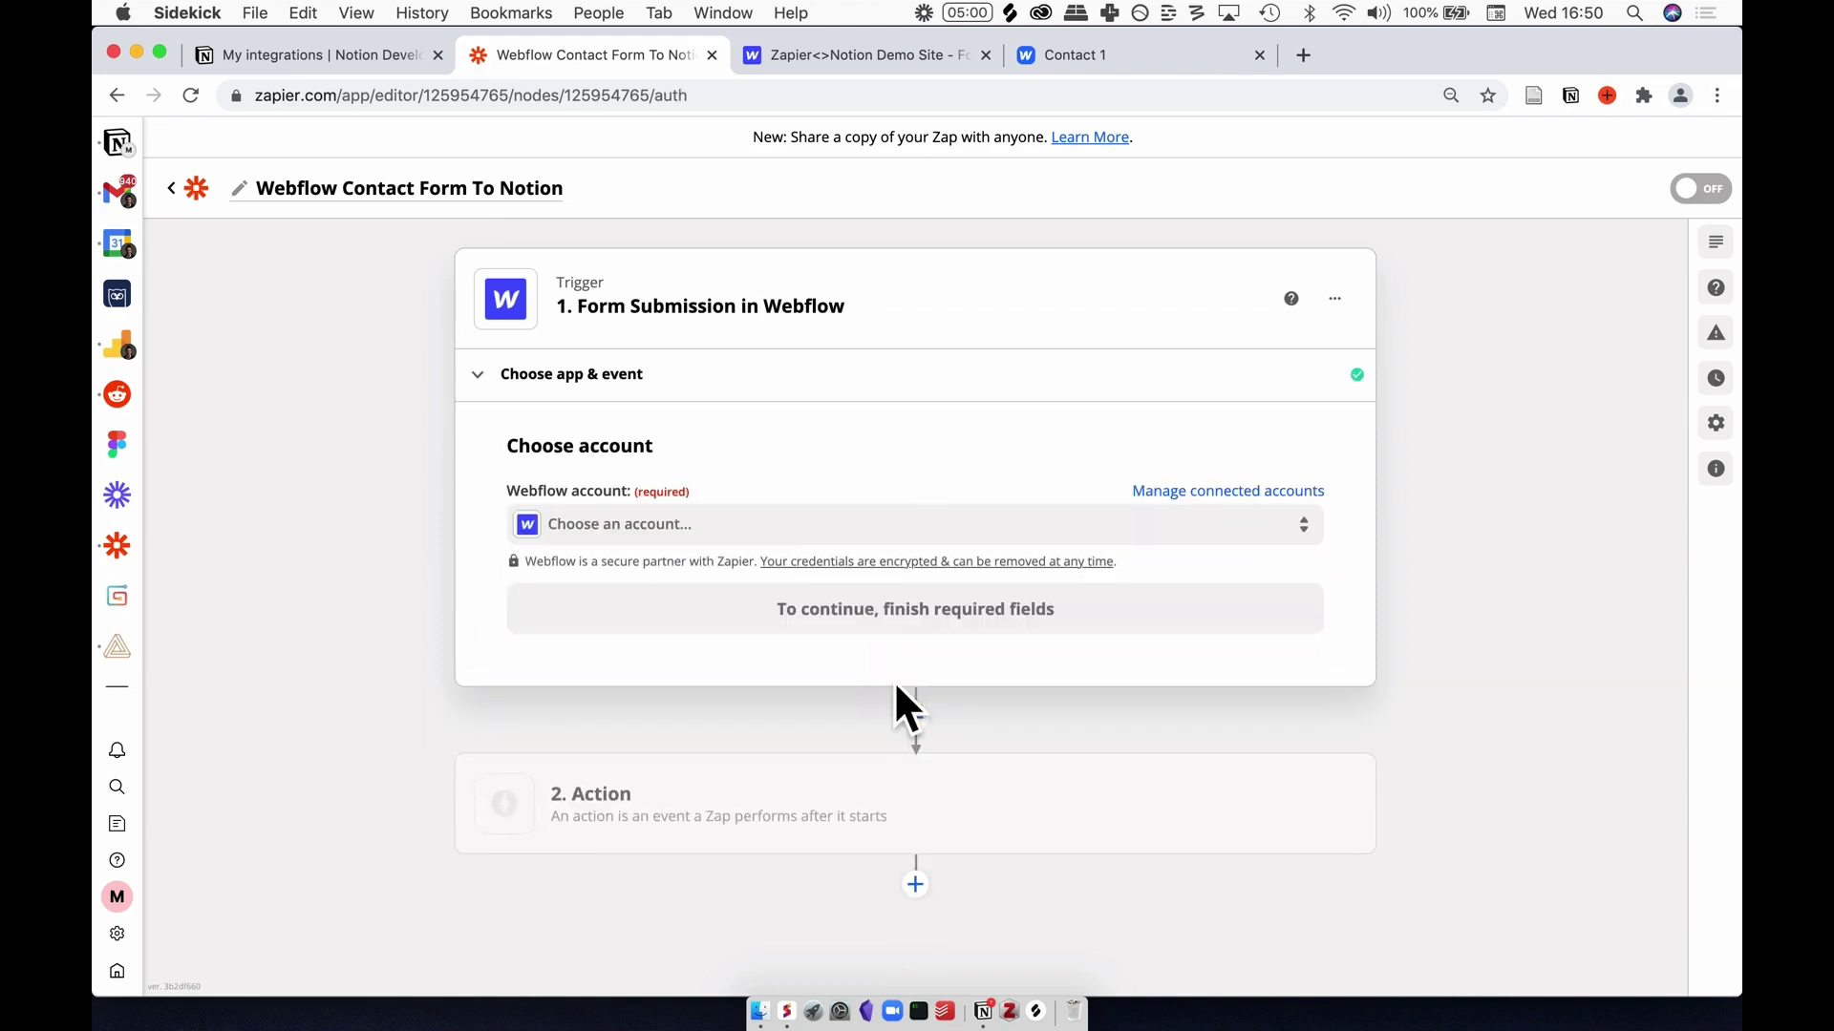
click(800, 537)
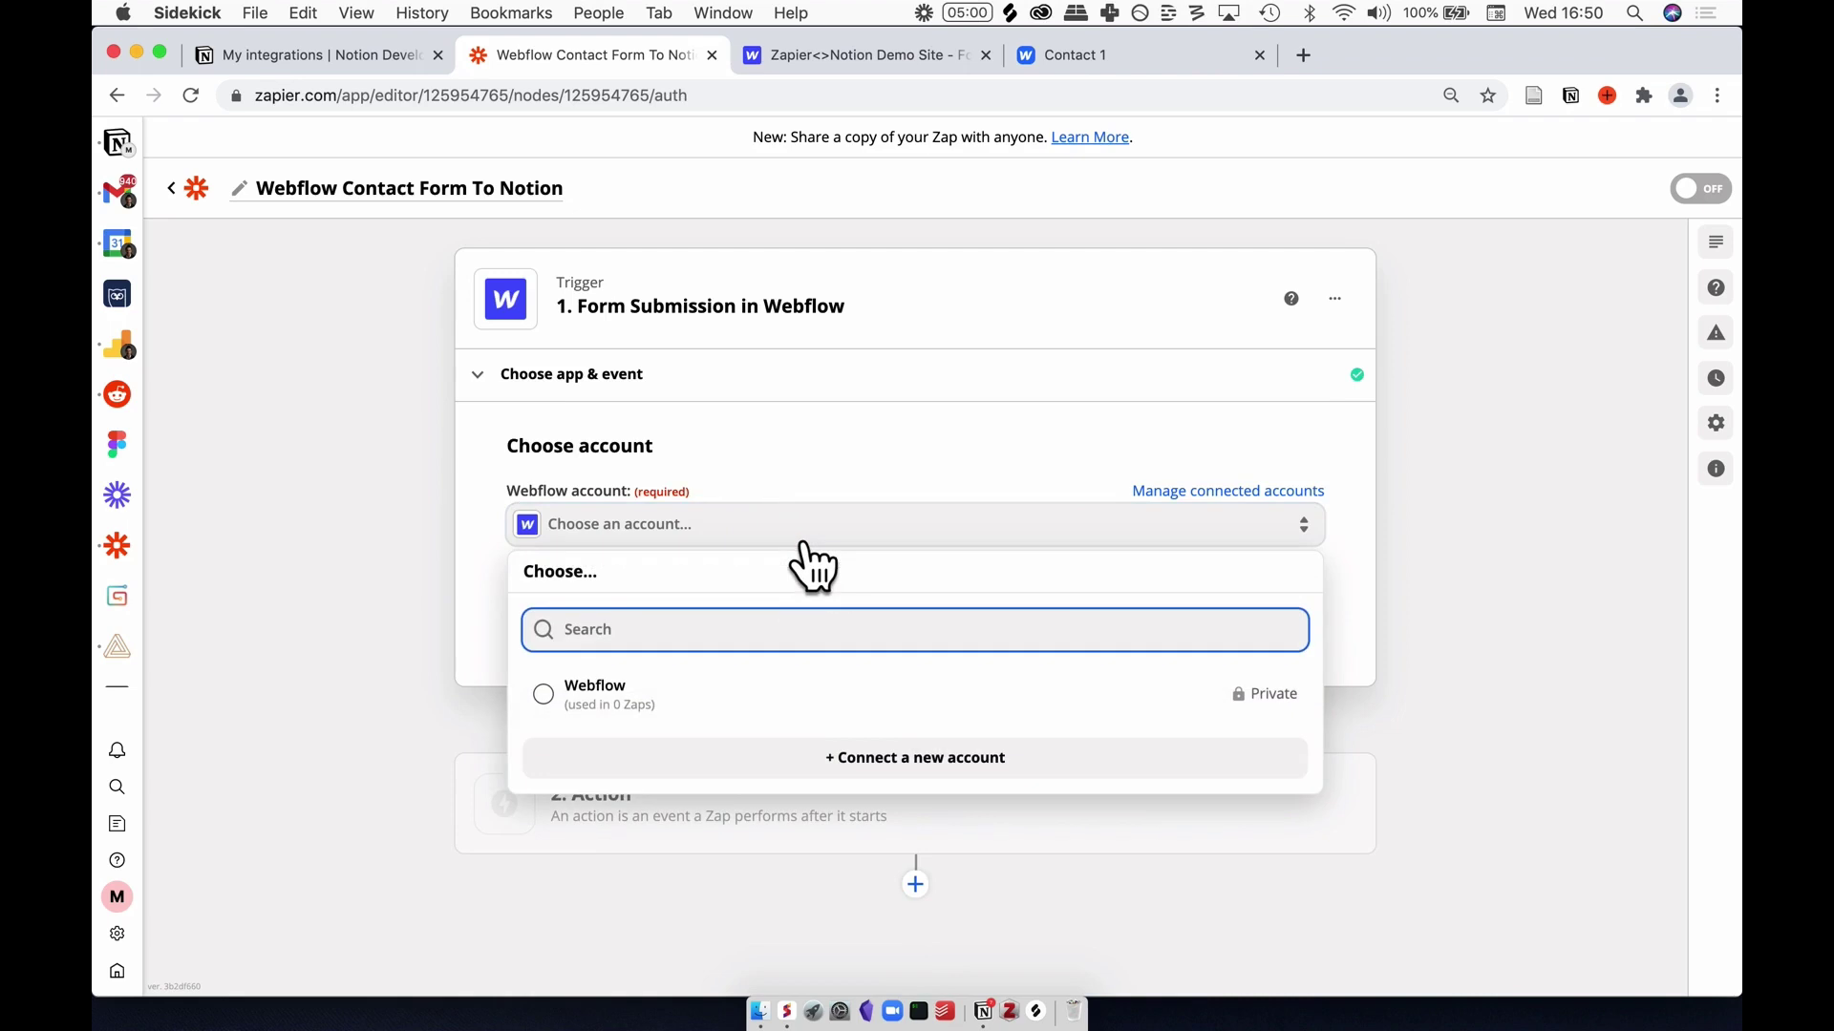
click(659, 697)
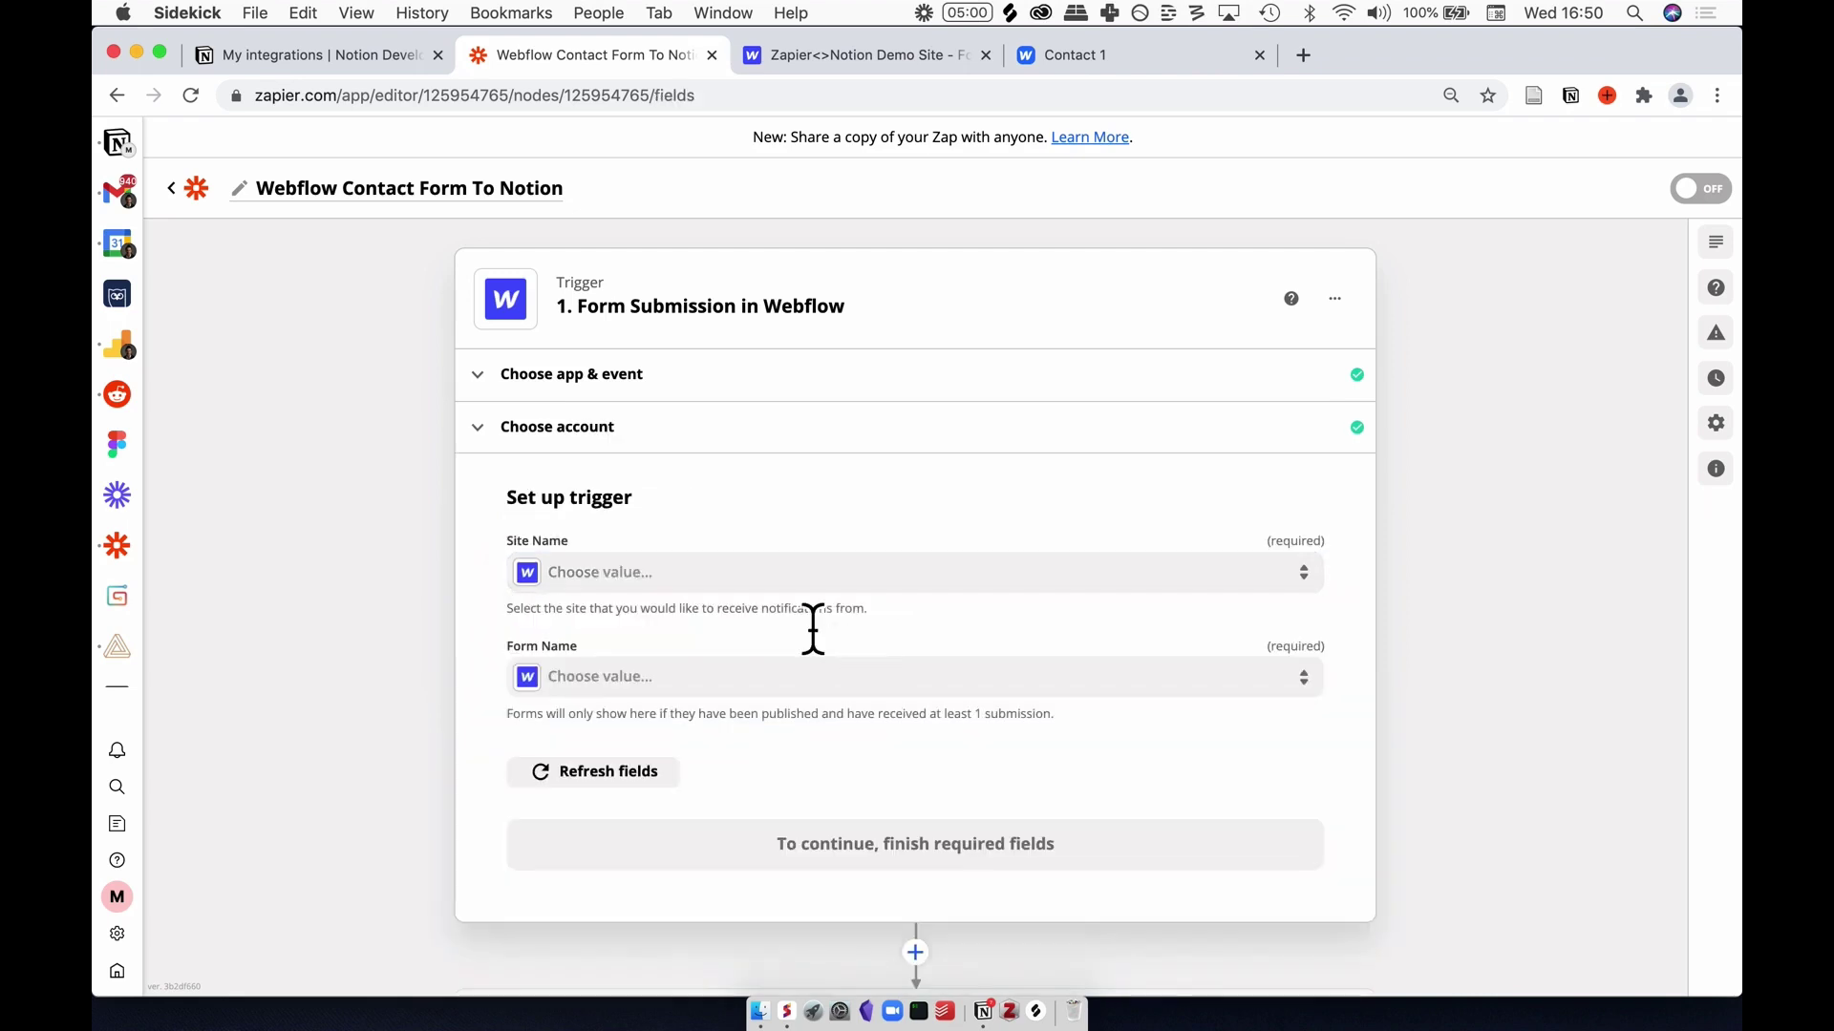
click(750, 585)
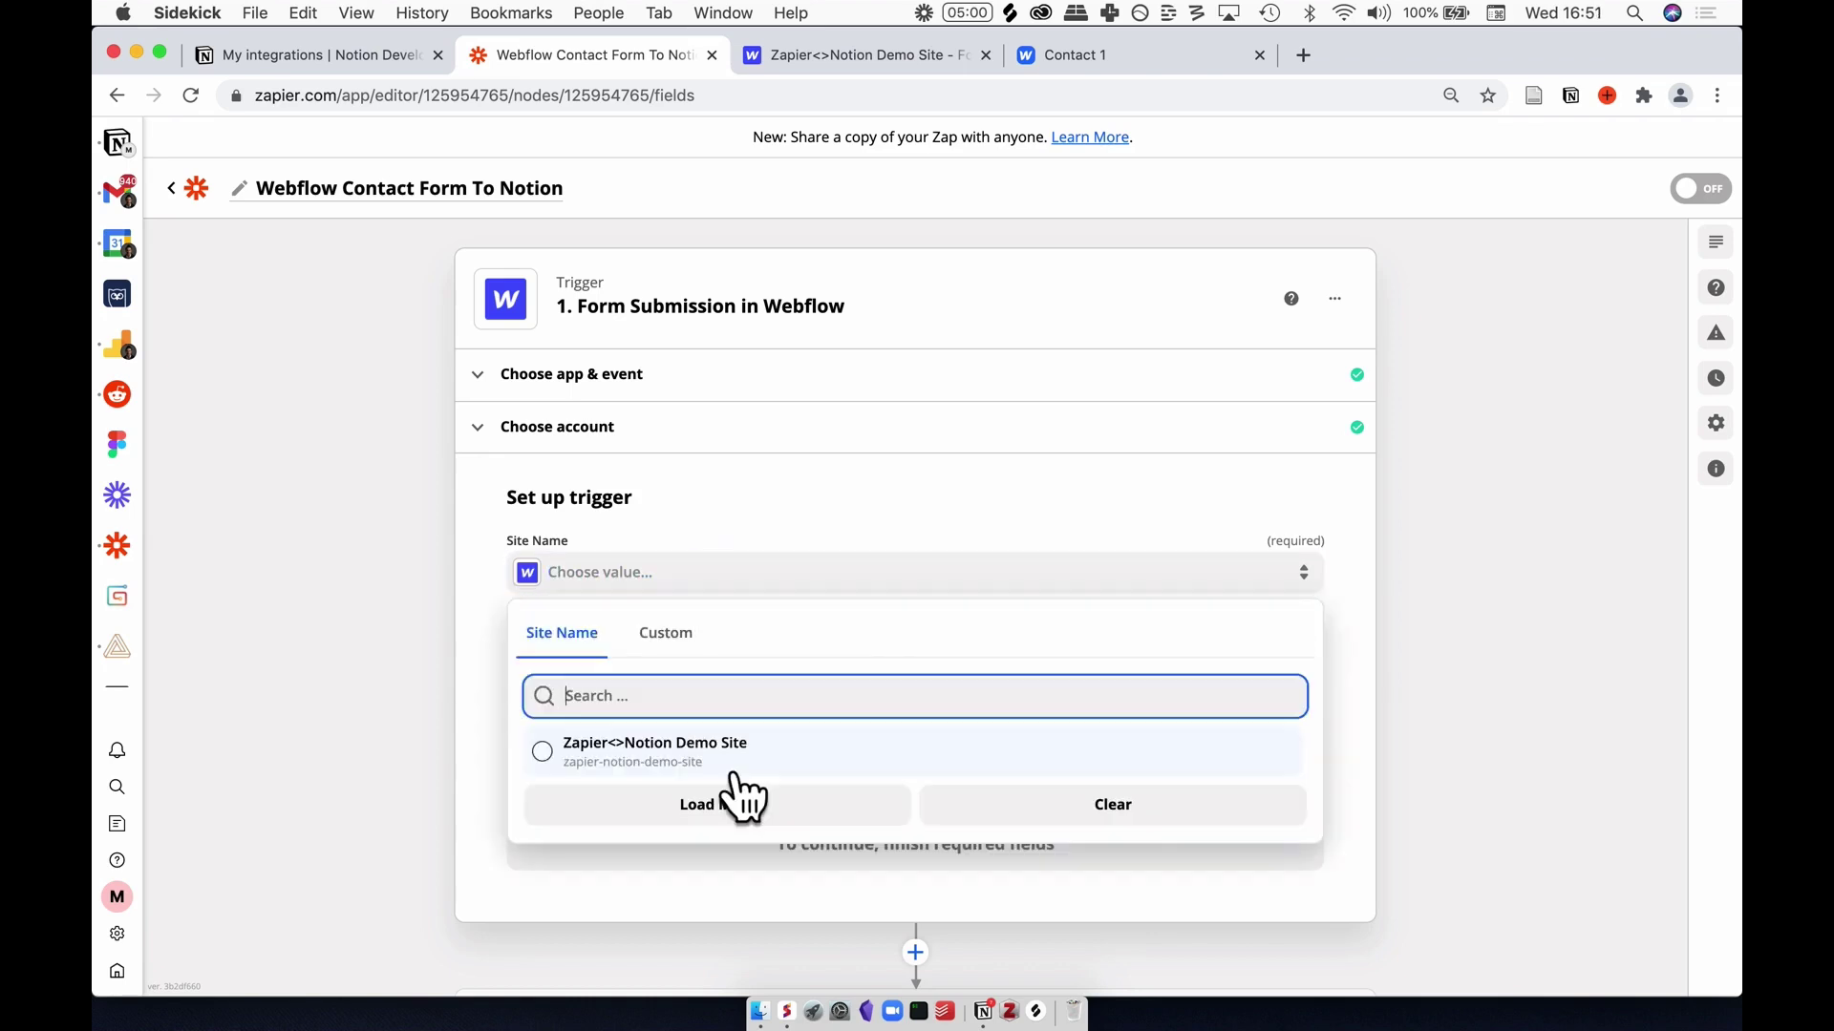
click(731, 768)
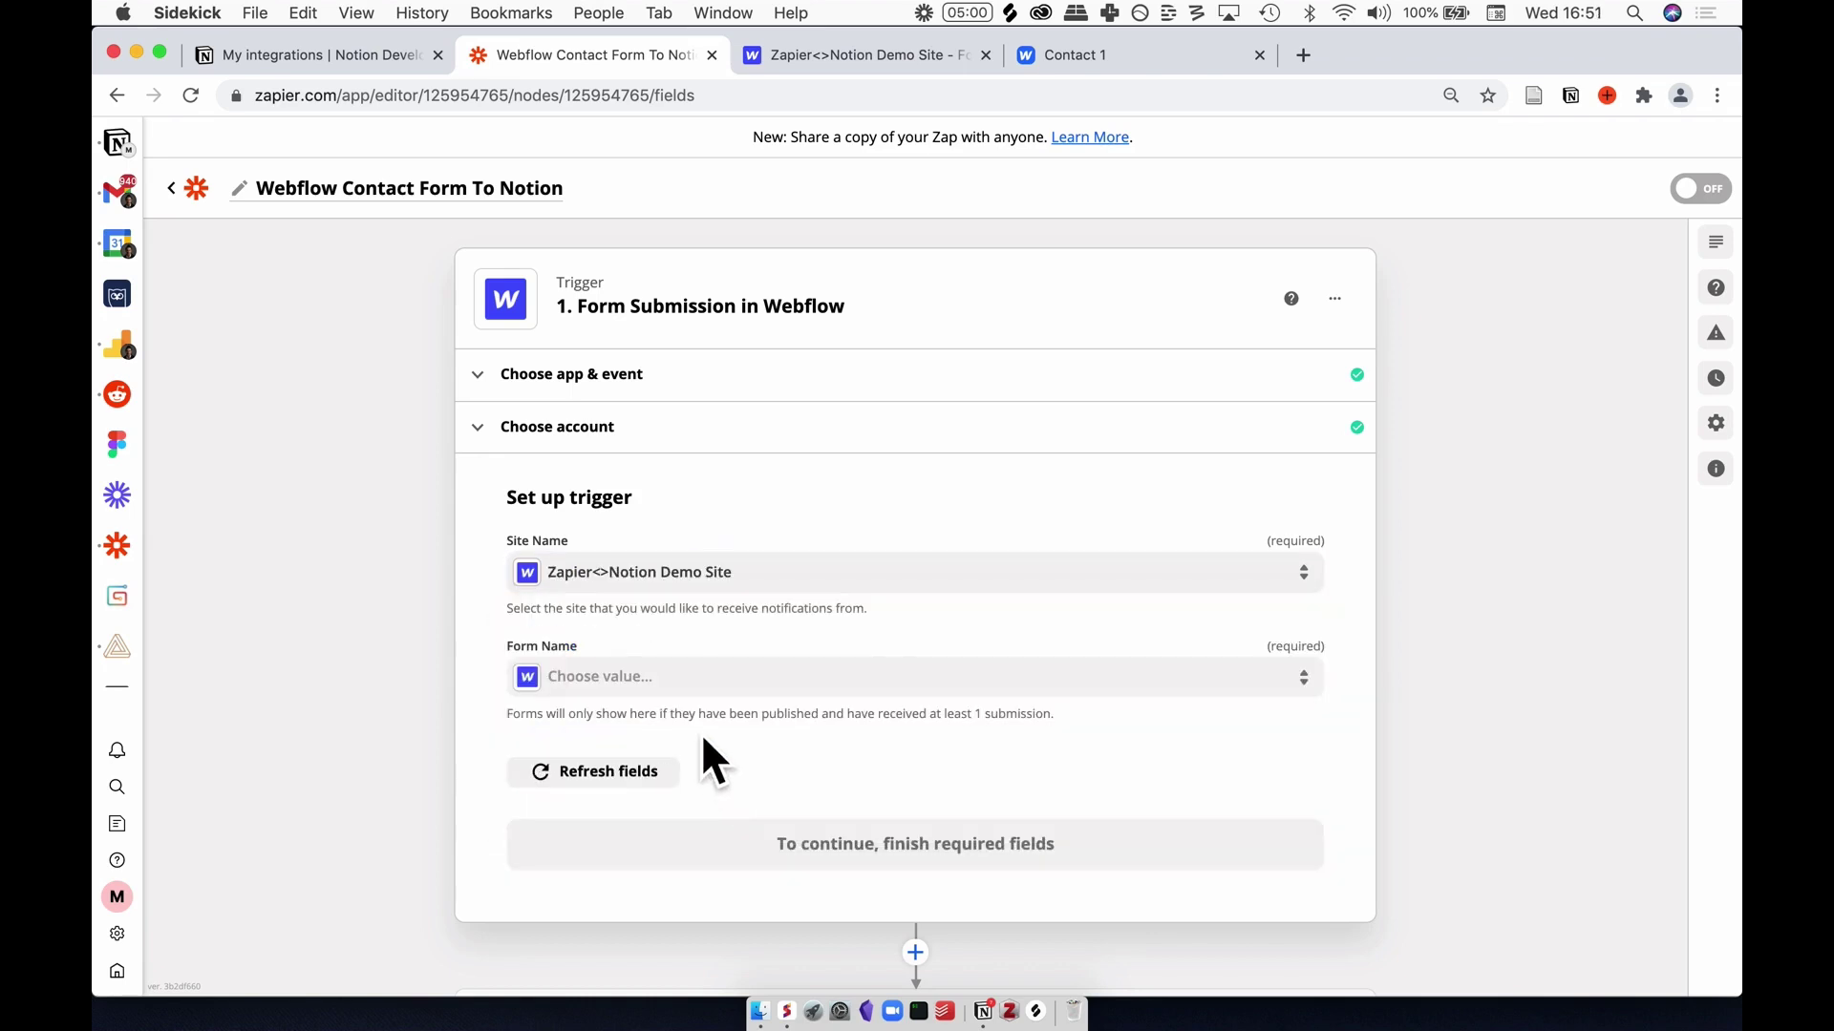
click(671, 695)
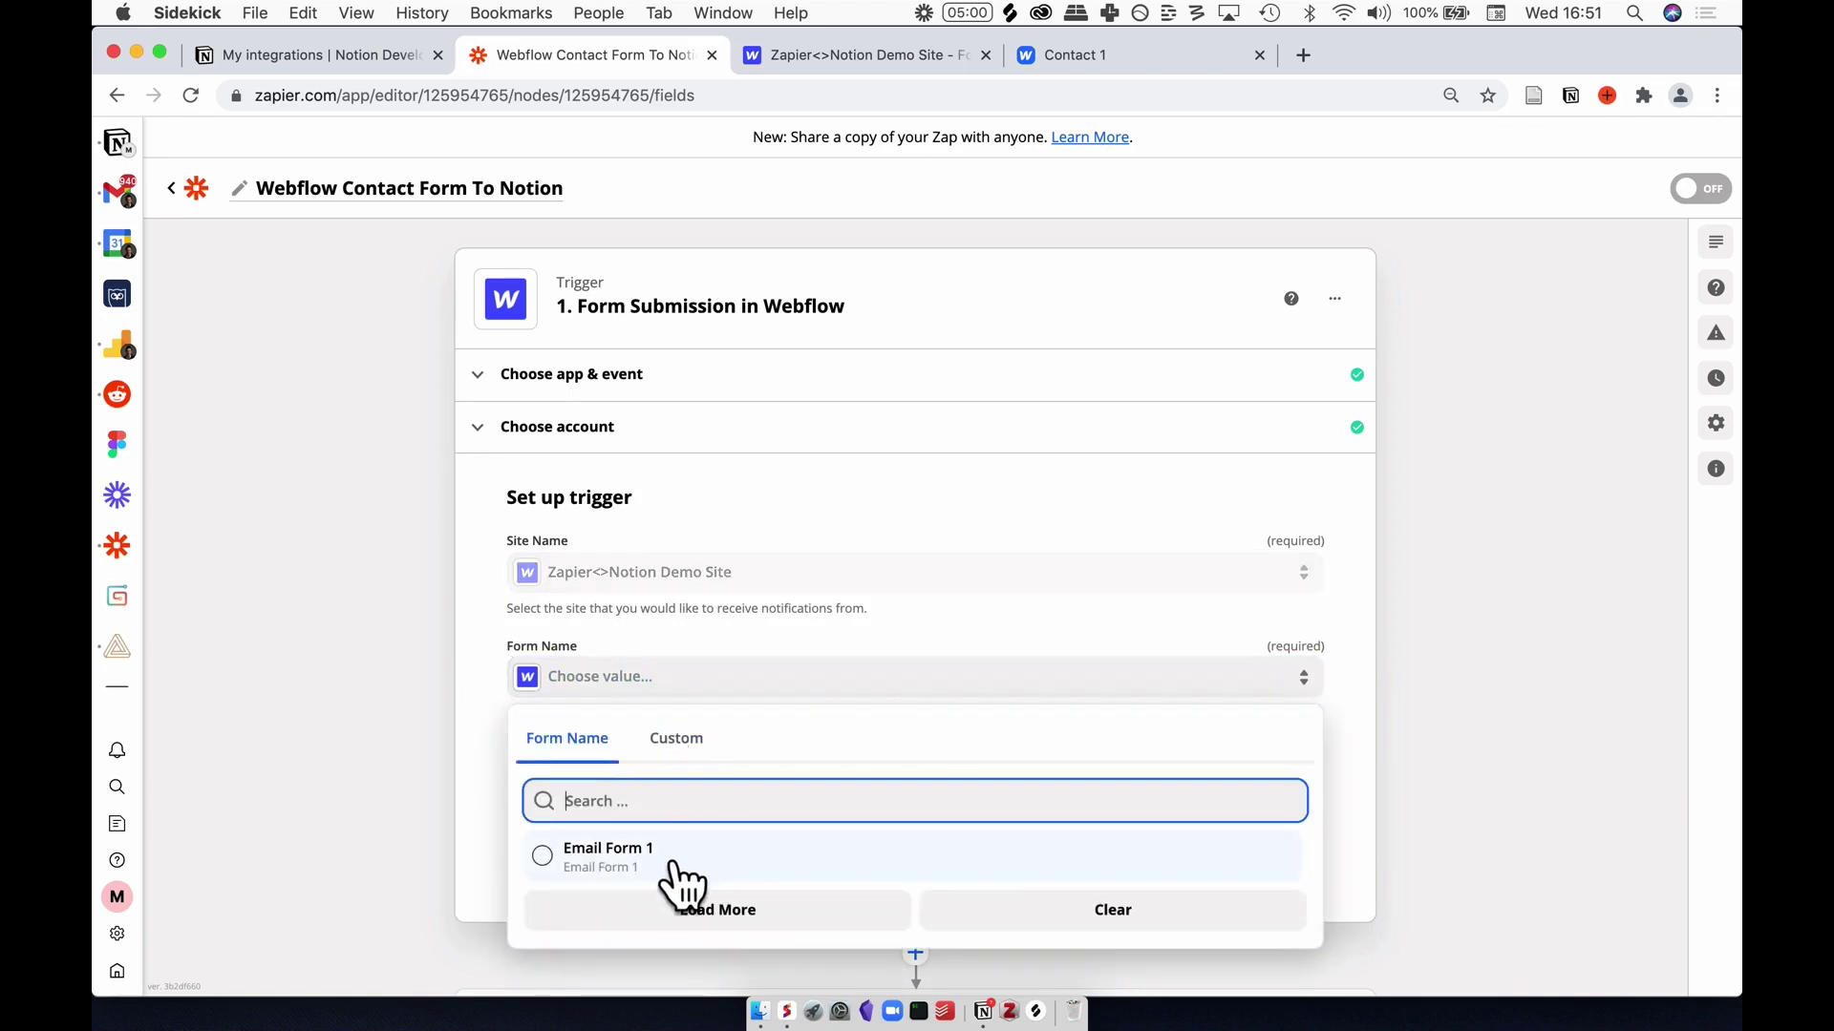
click(654, 867)
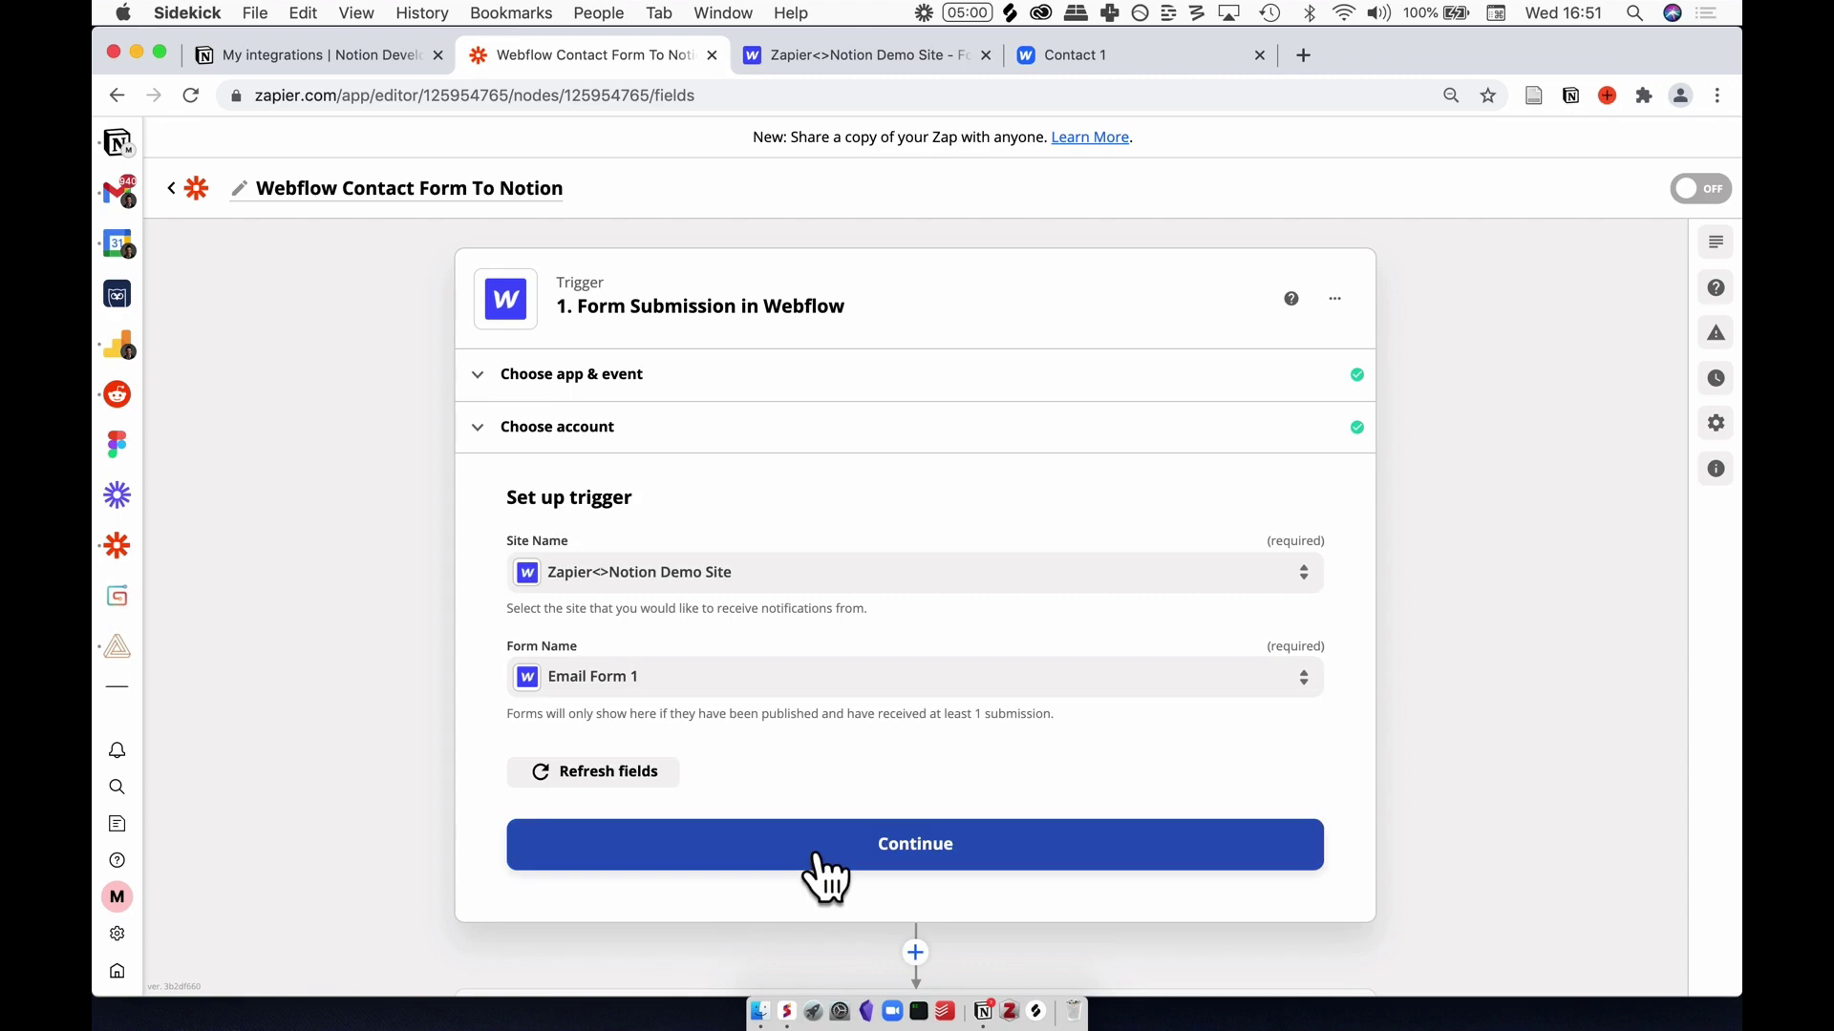
Step: Test the trigger to pull a sample submission and continue to the action step
click(805, 852)
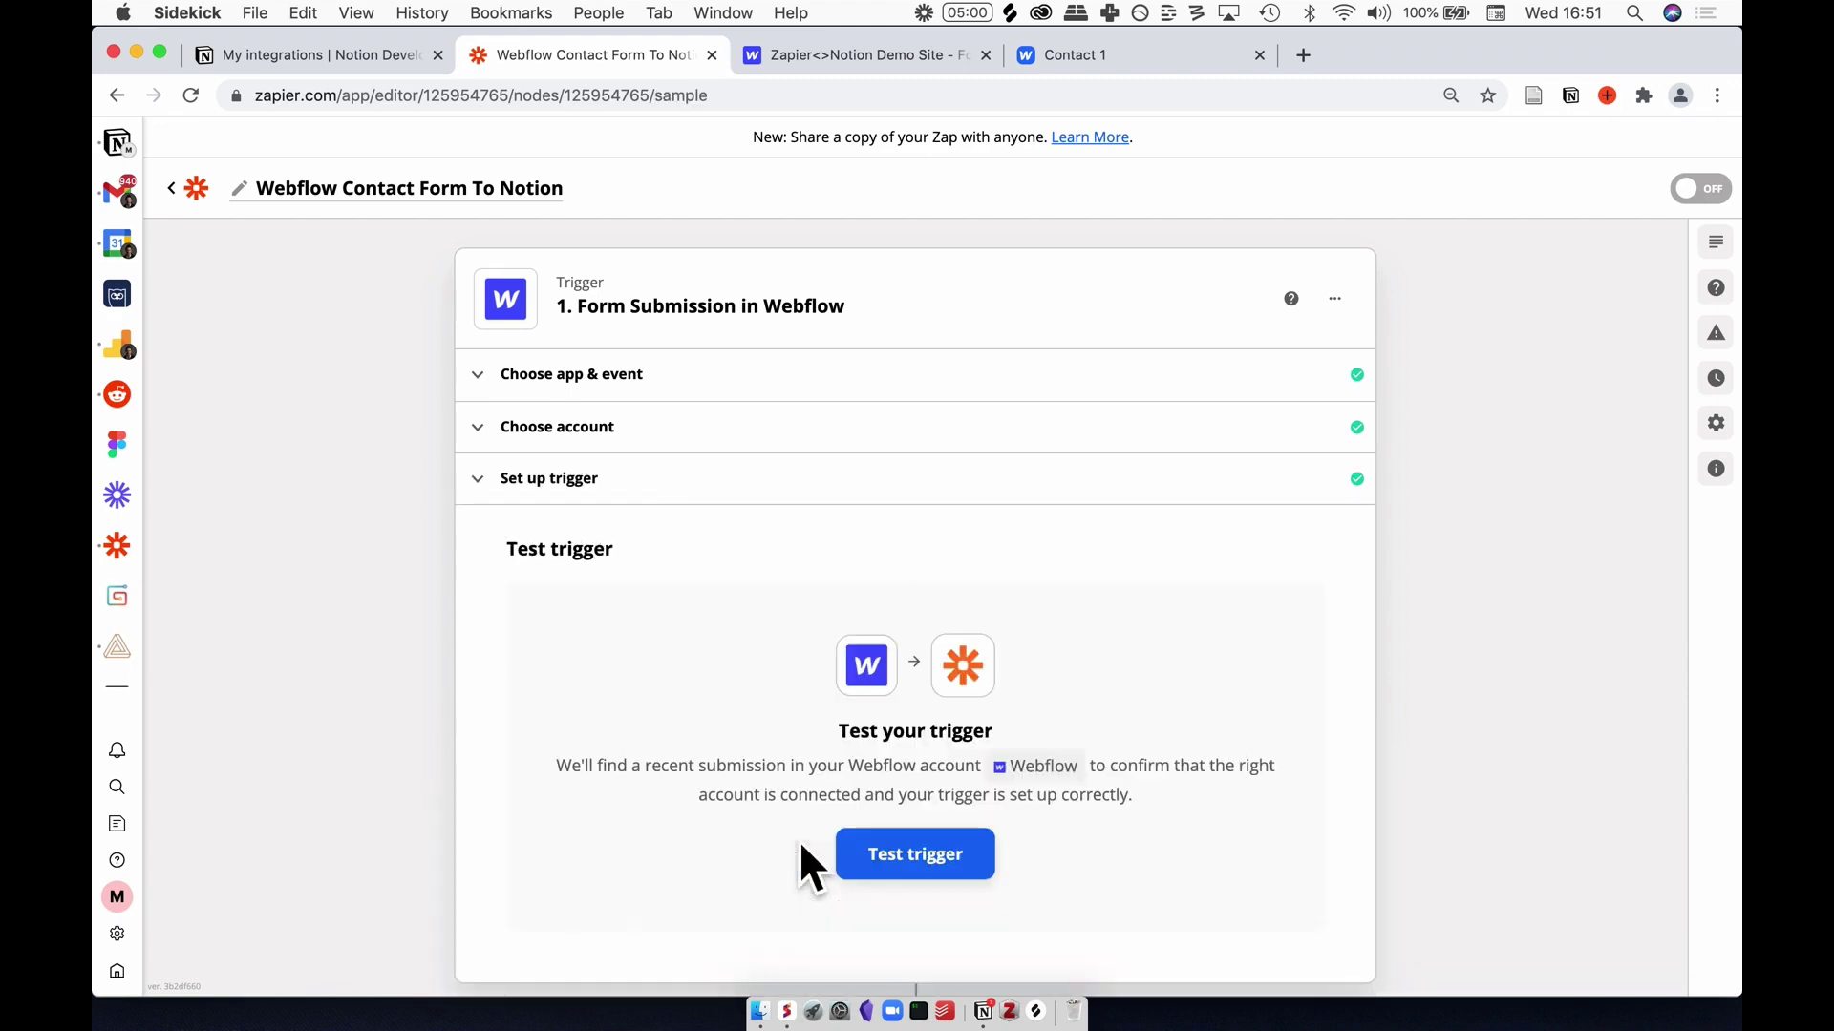
click(989, 867)
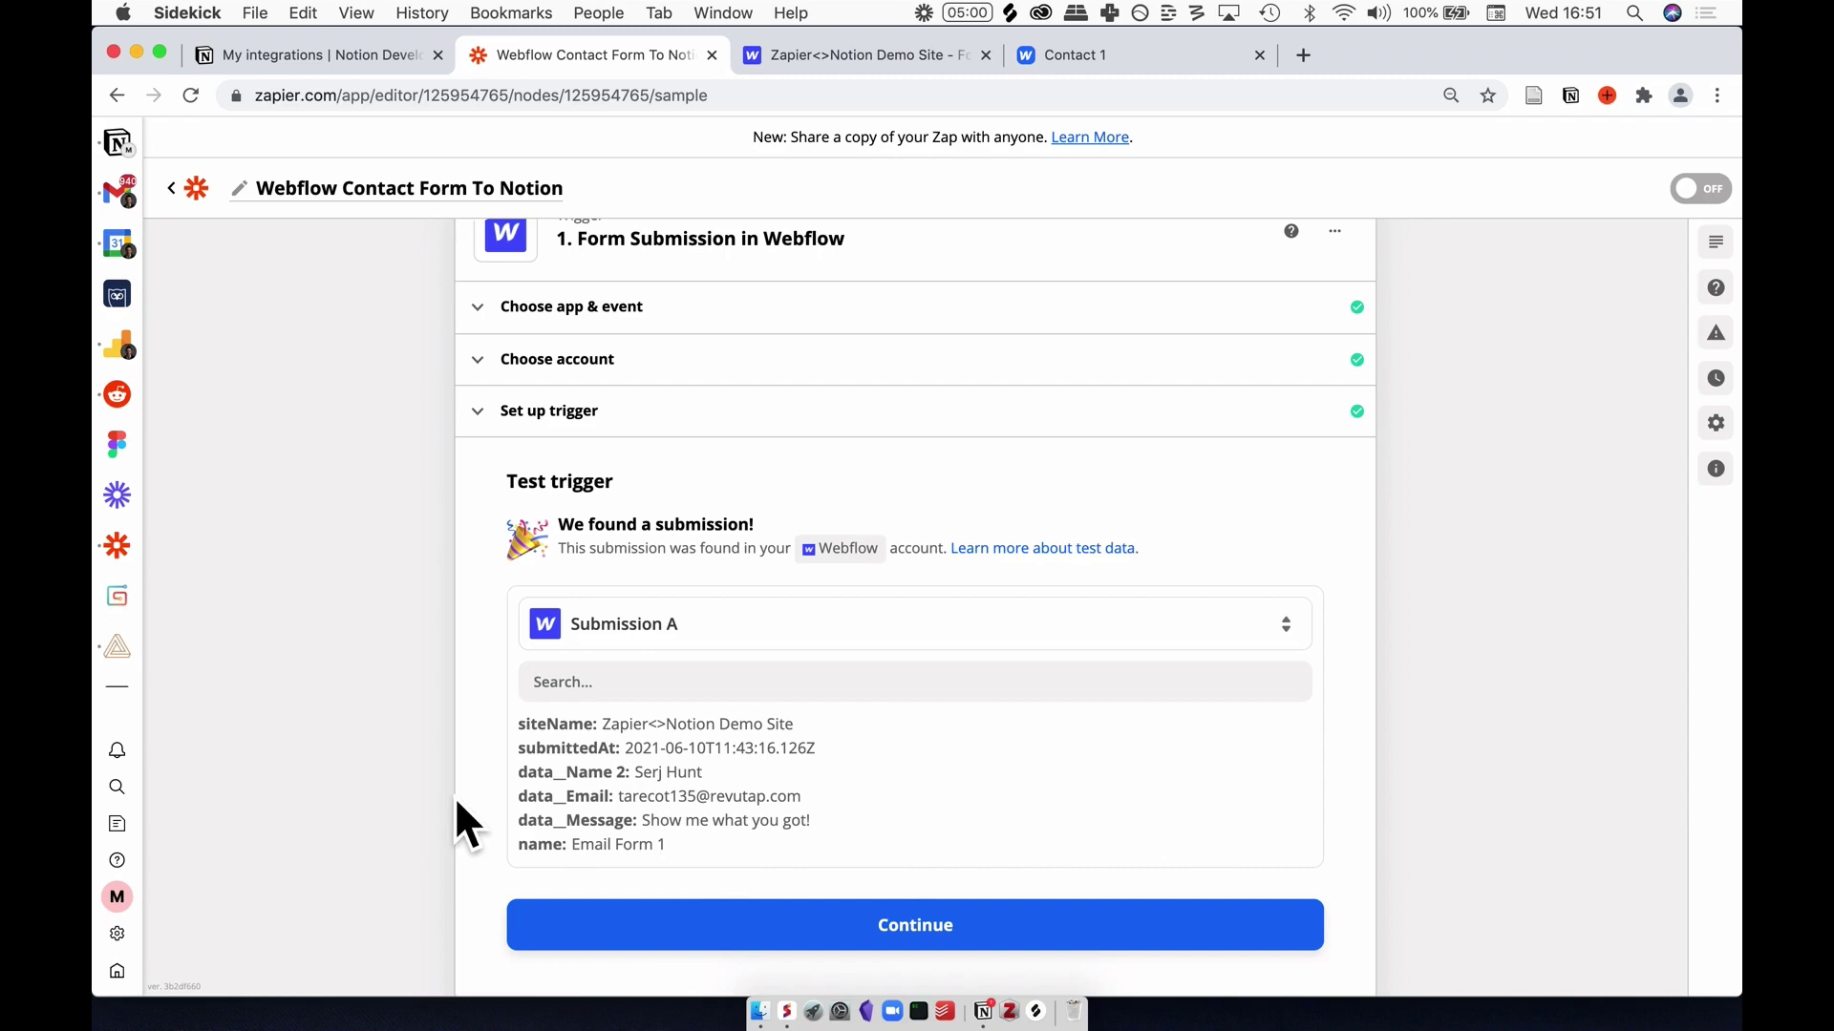
click(708, 938)
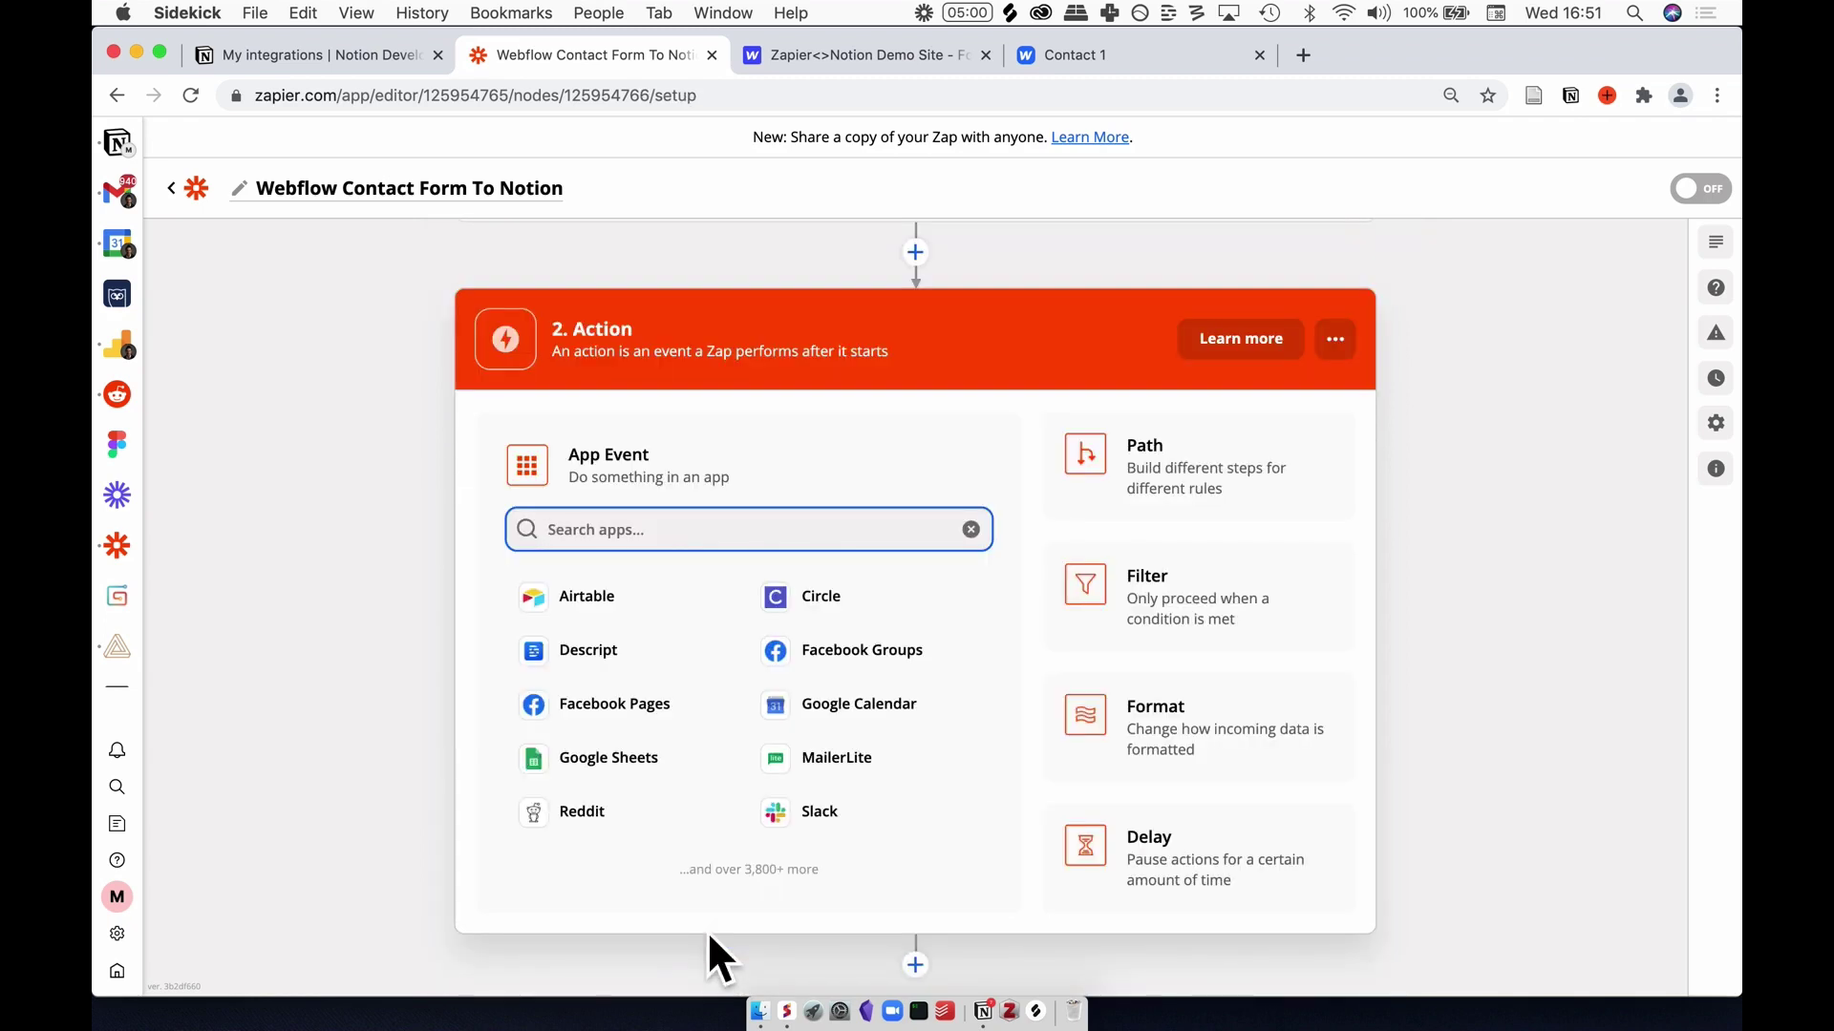
Step: Set the action to Notion's Create Database Item event and continue
text(No)
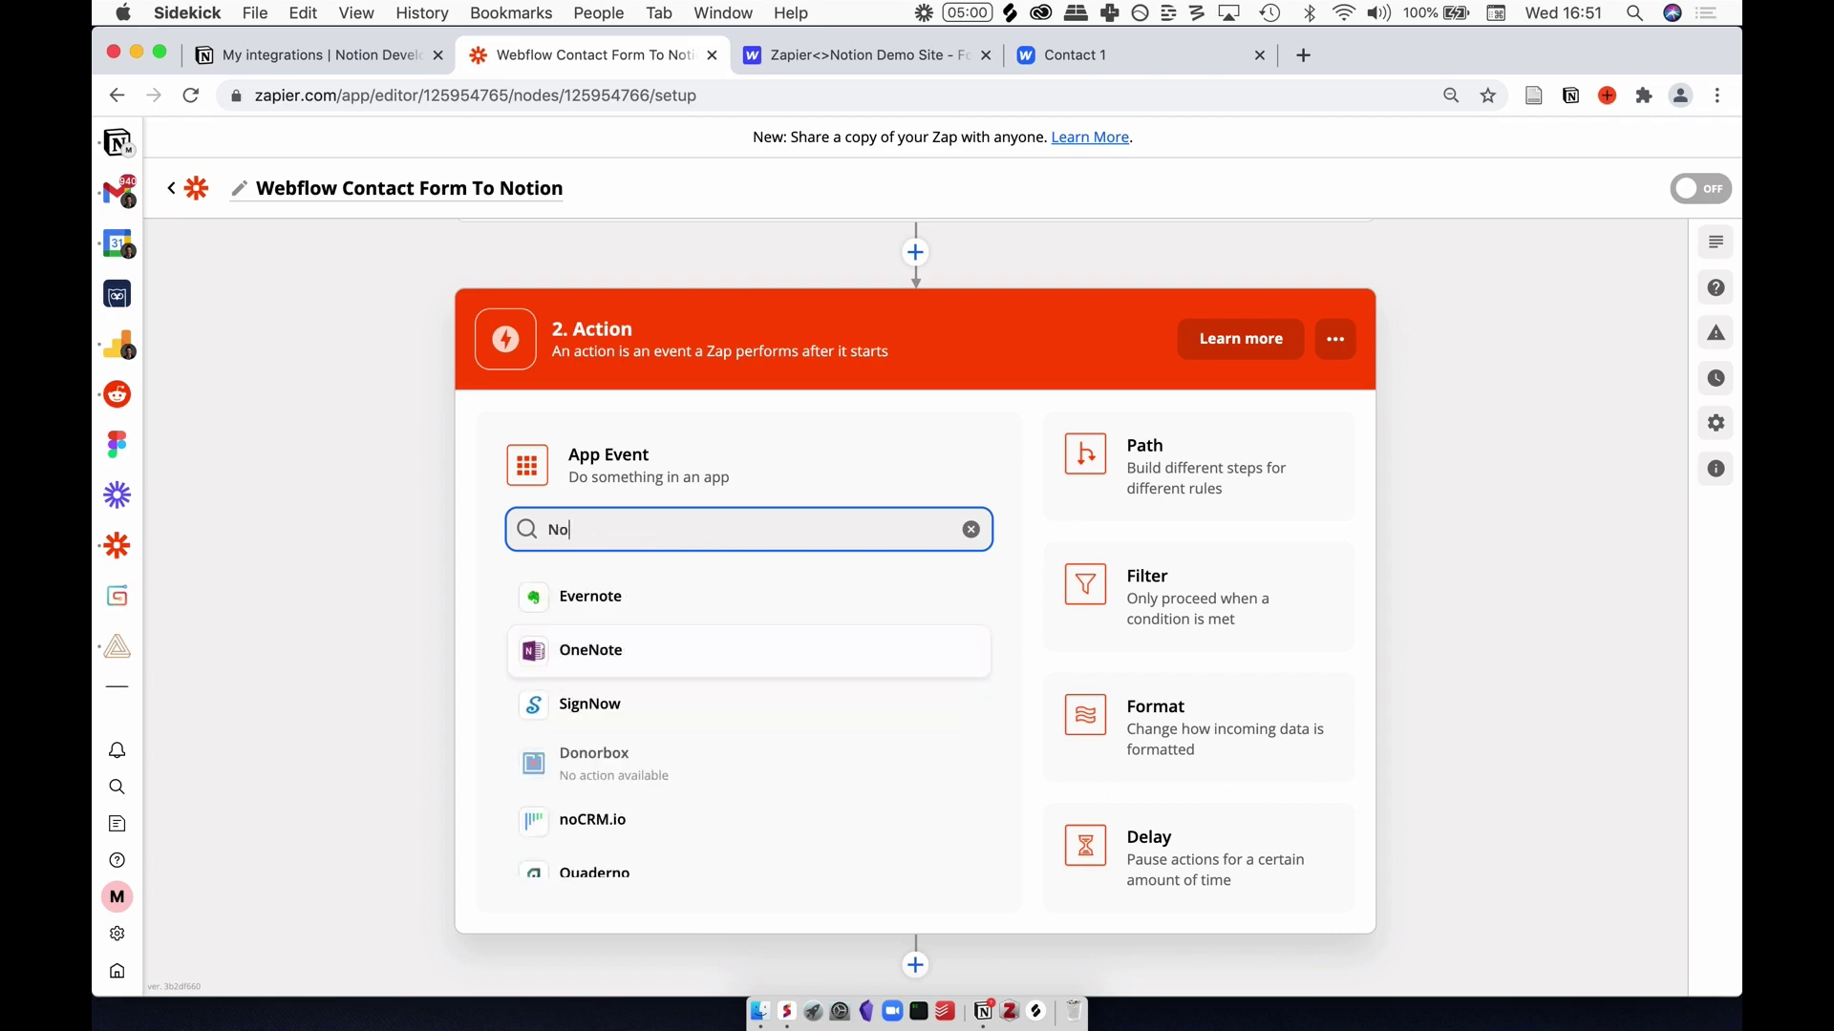
text(ti)
click(704, 705)
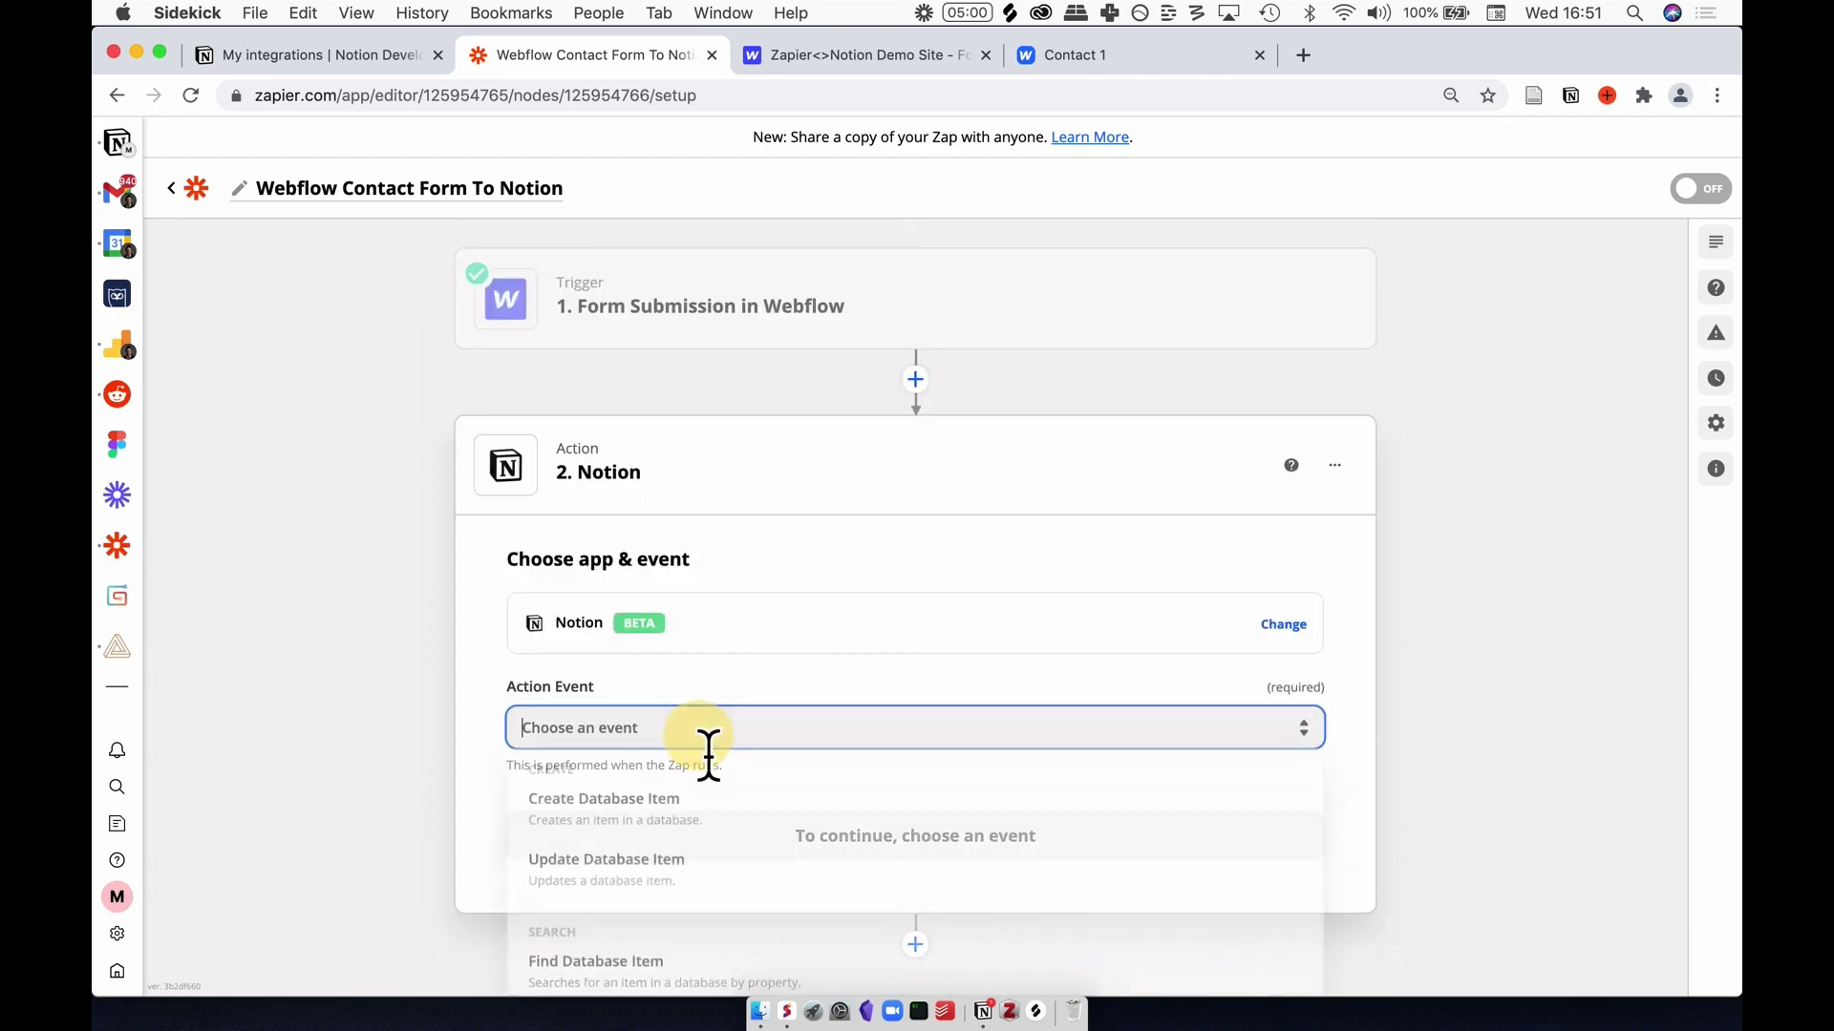
click(793, 840)
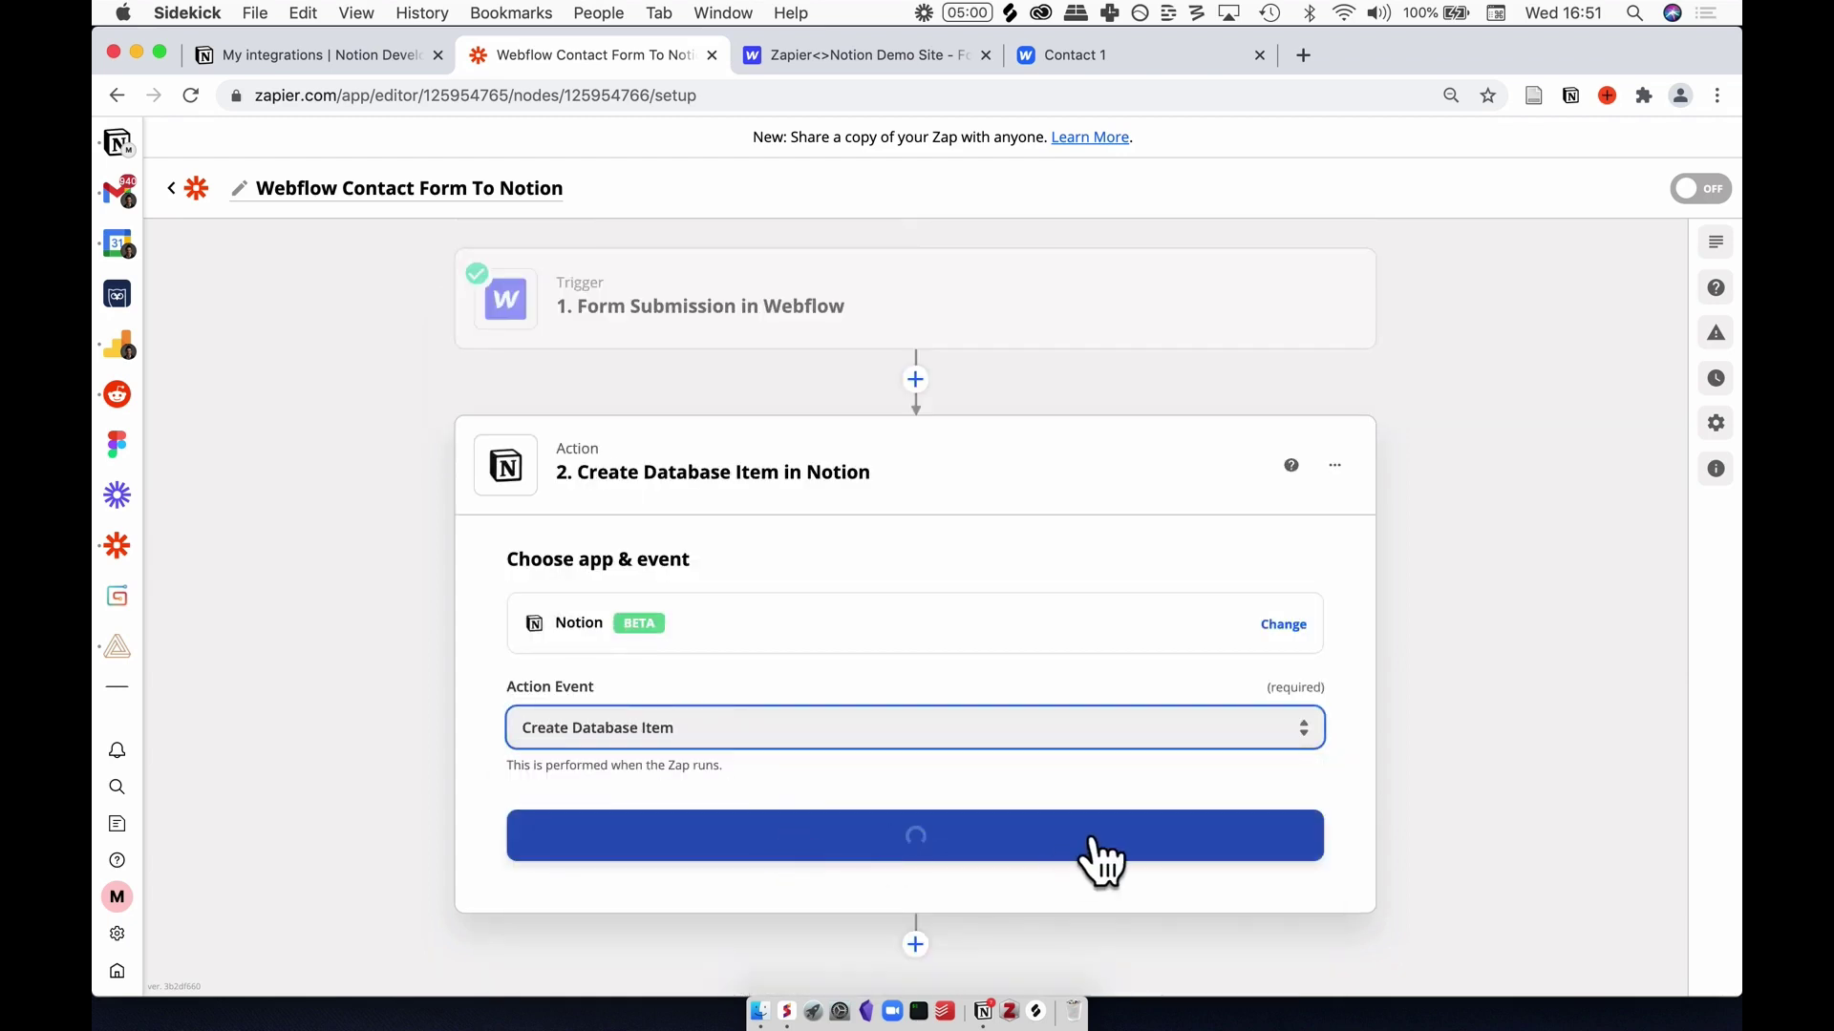
click(979, 861)
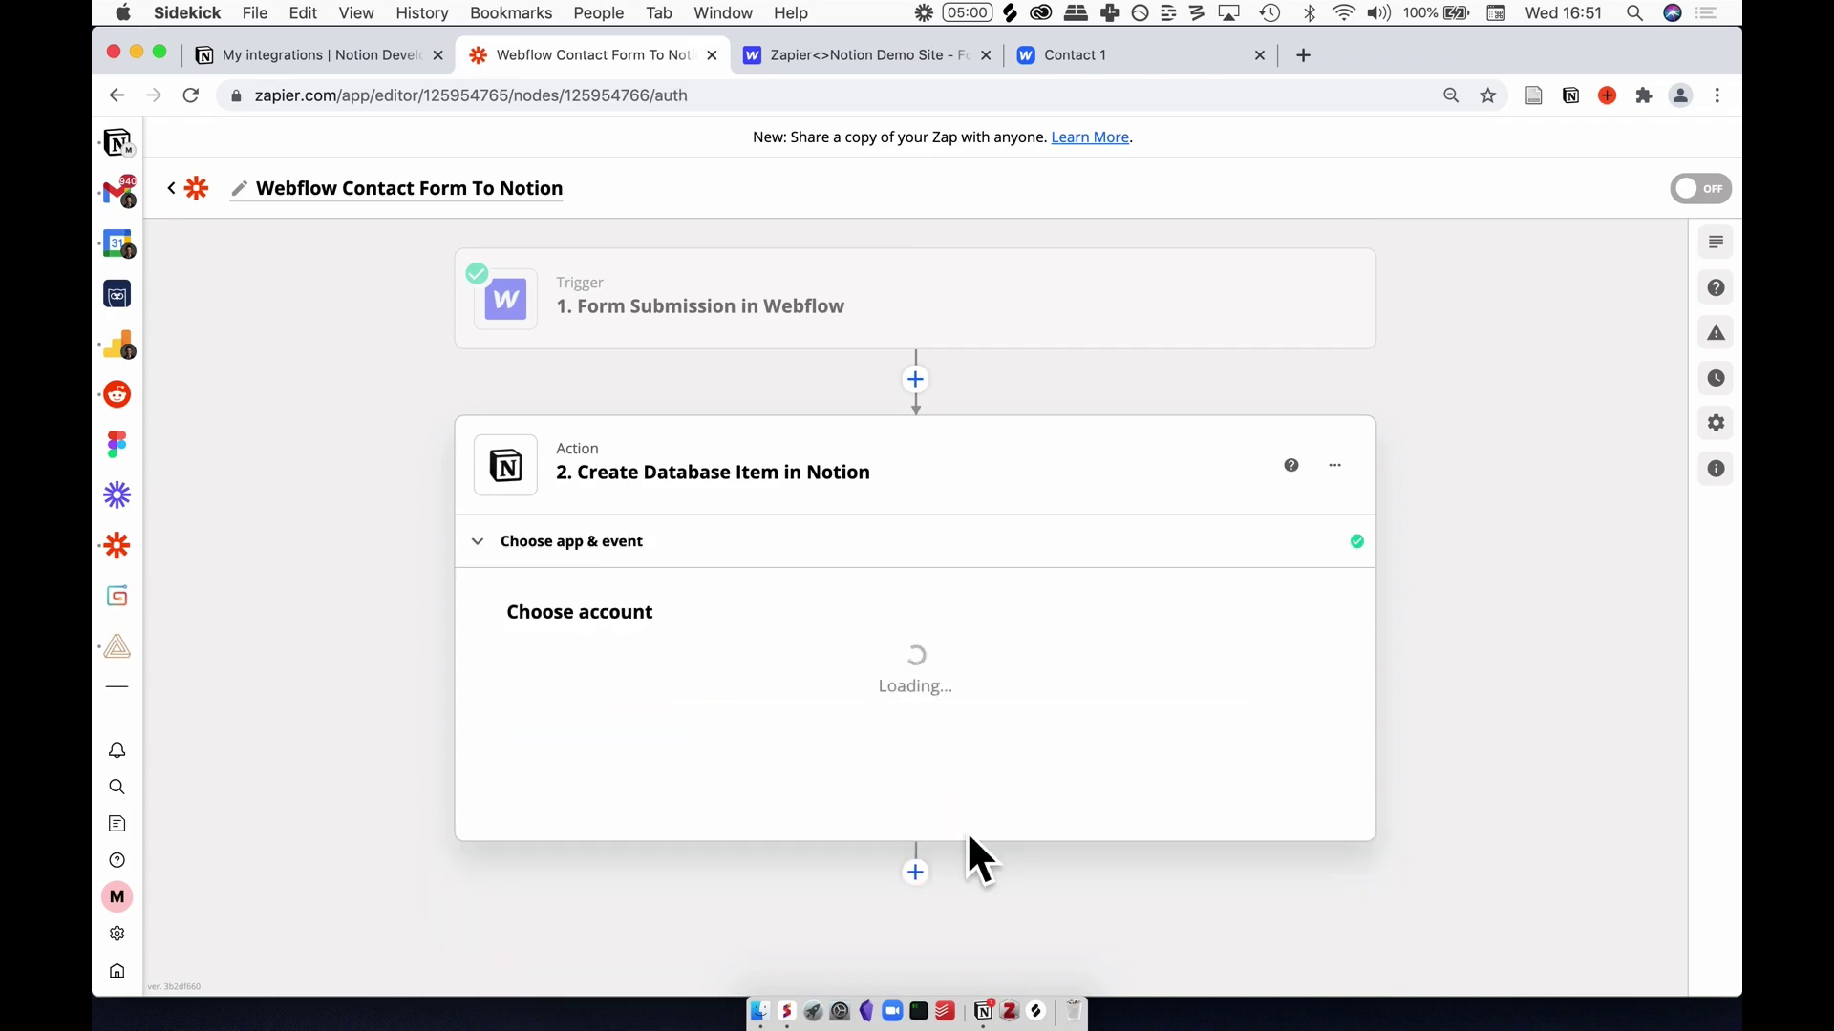
Step: Start the Notion sign-in and copy the integration's secret token from its Notion settings page
click(877, 691)
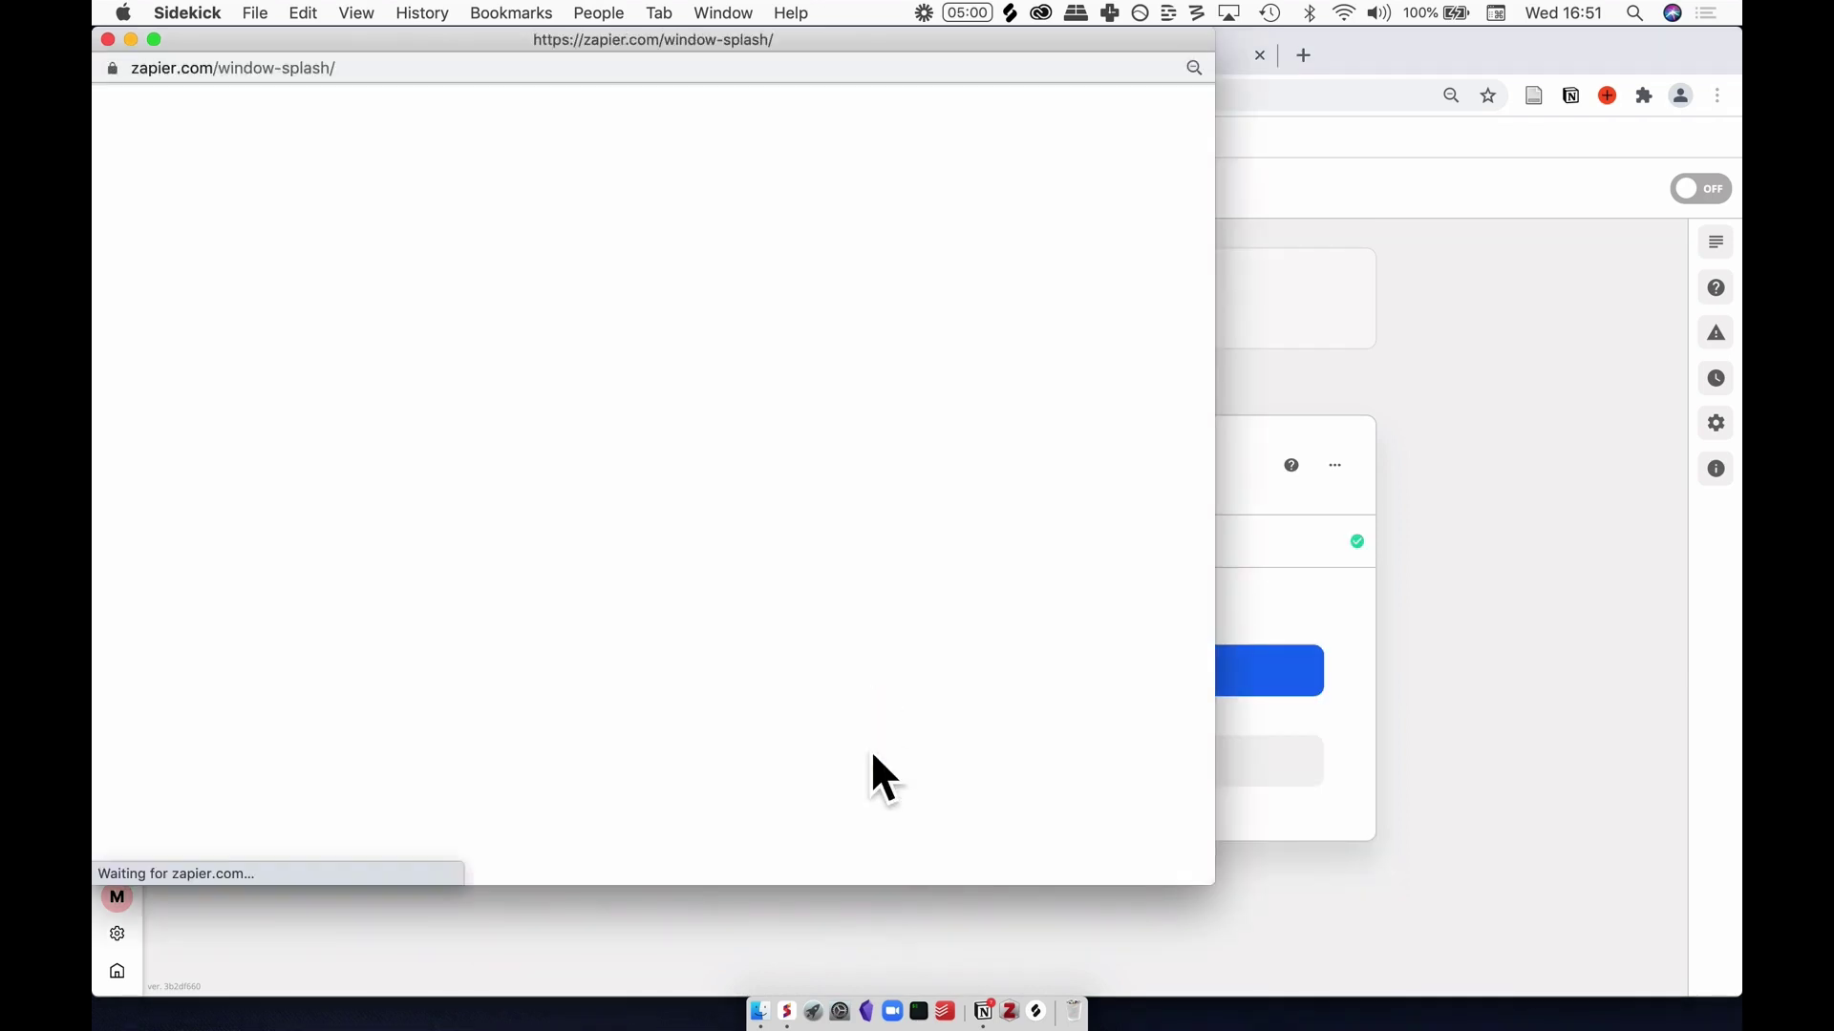
drag(474, 46, 985, 47)
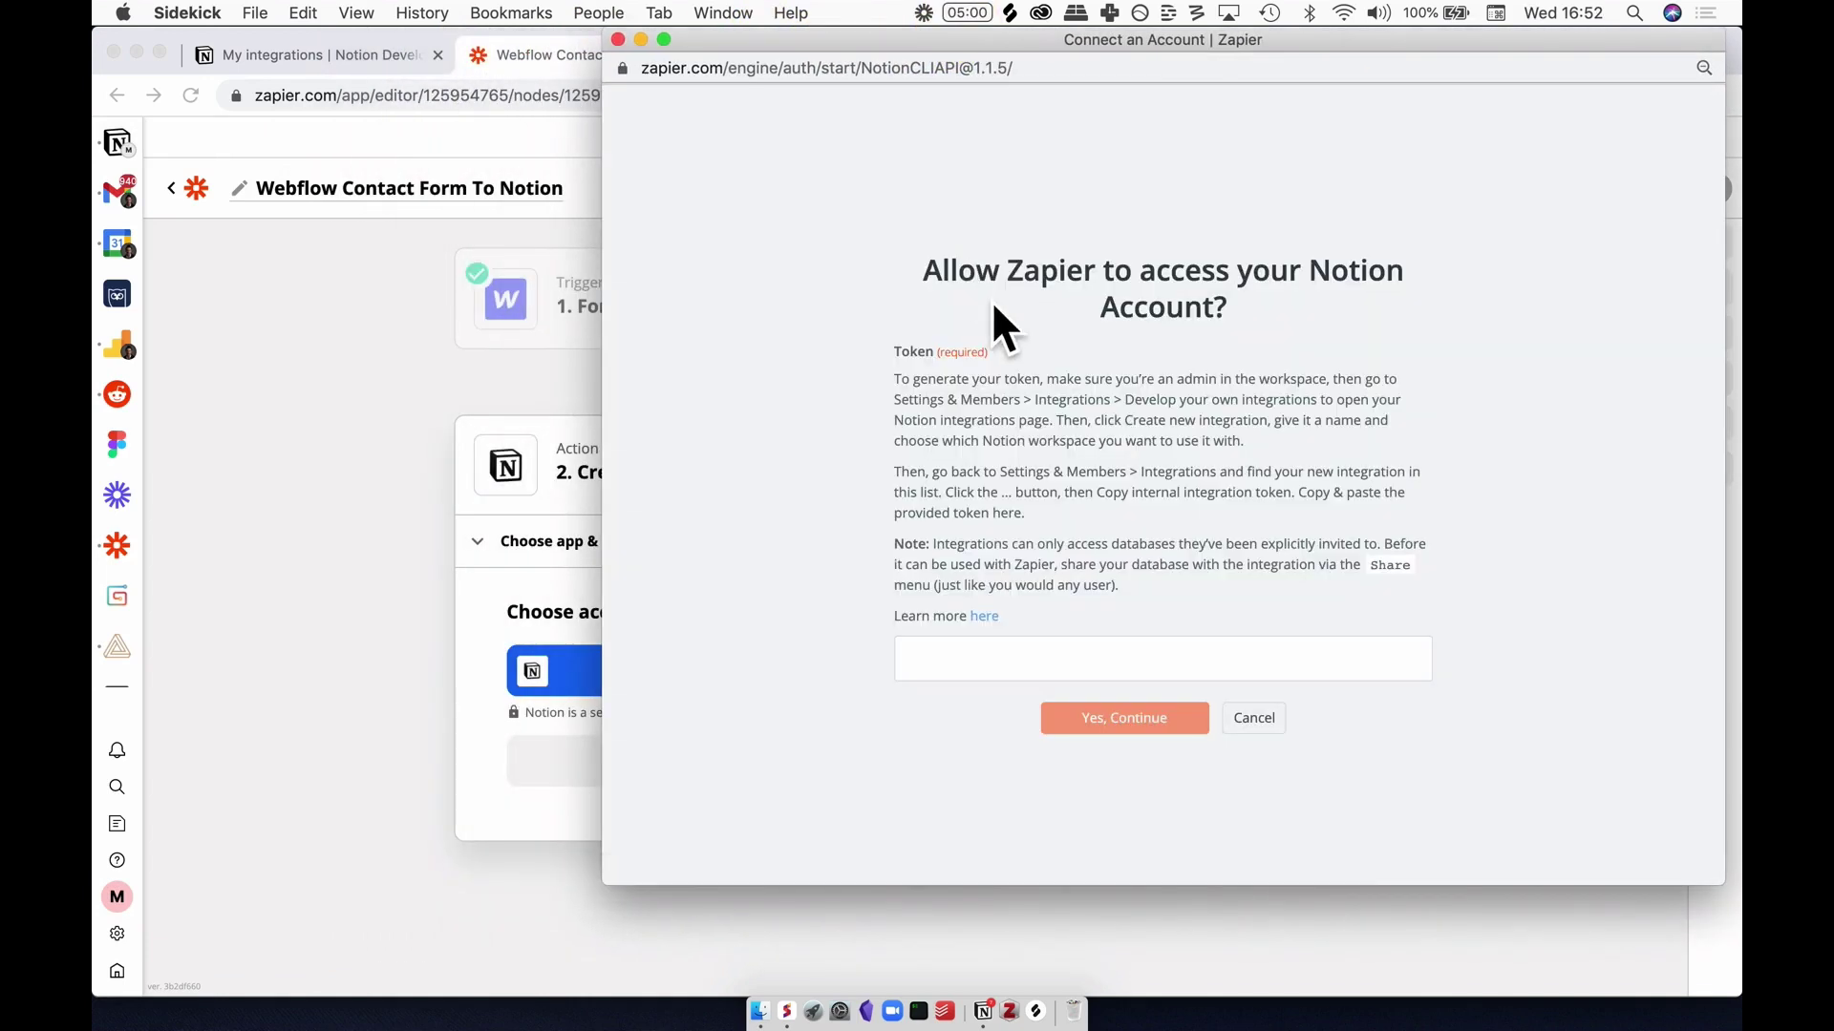
click(386, 59)
click(386, 59)
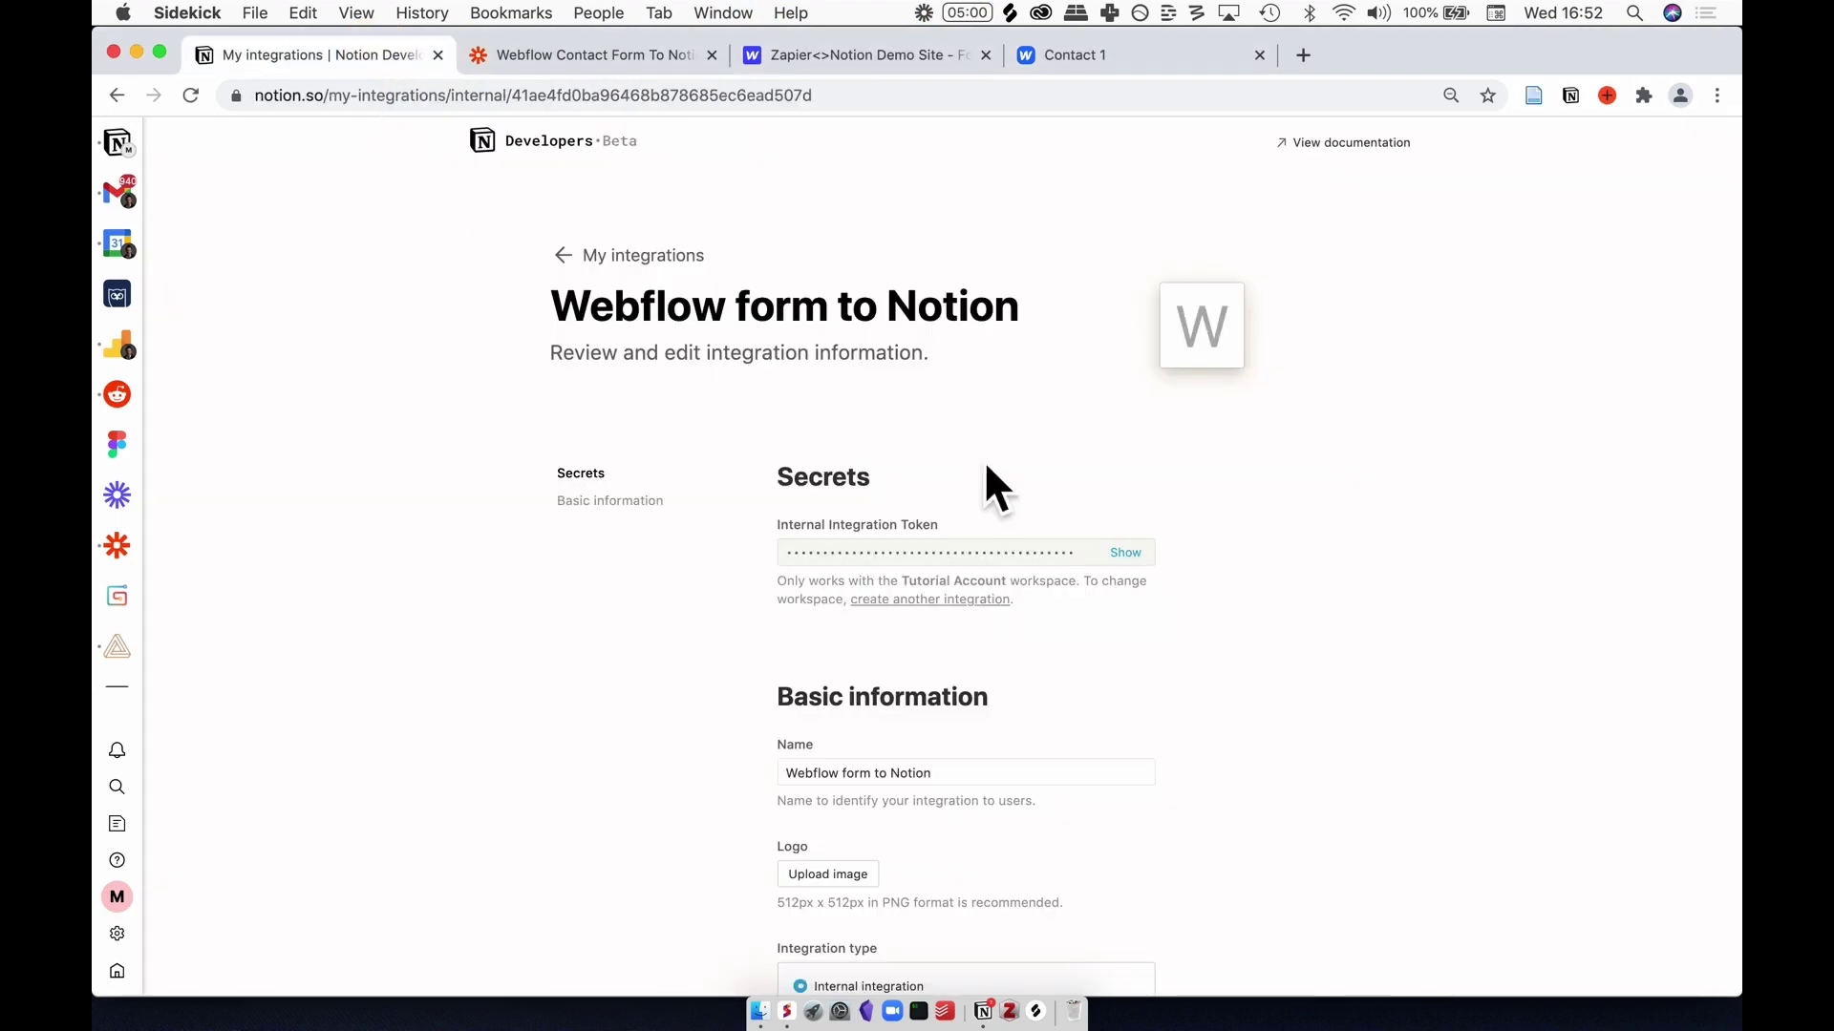
click(1158, 568)
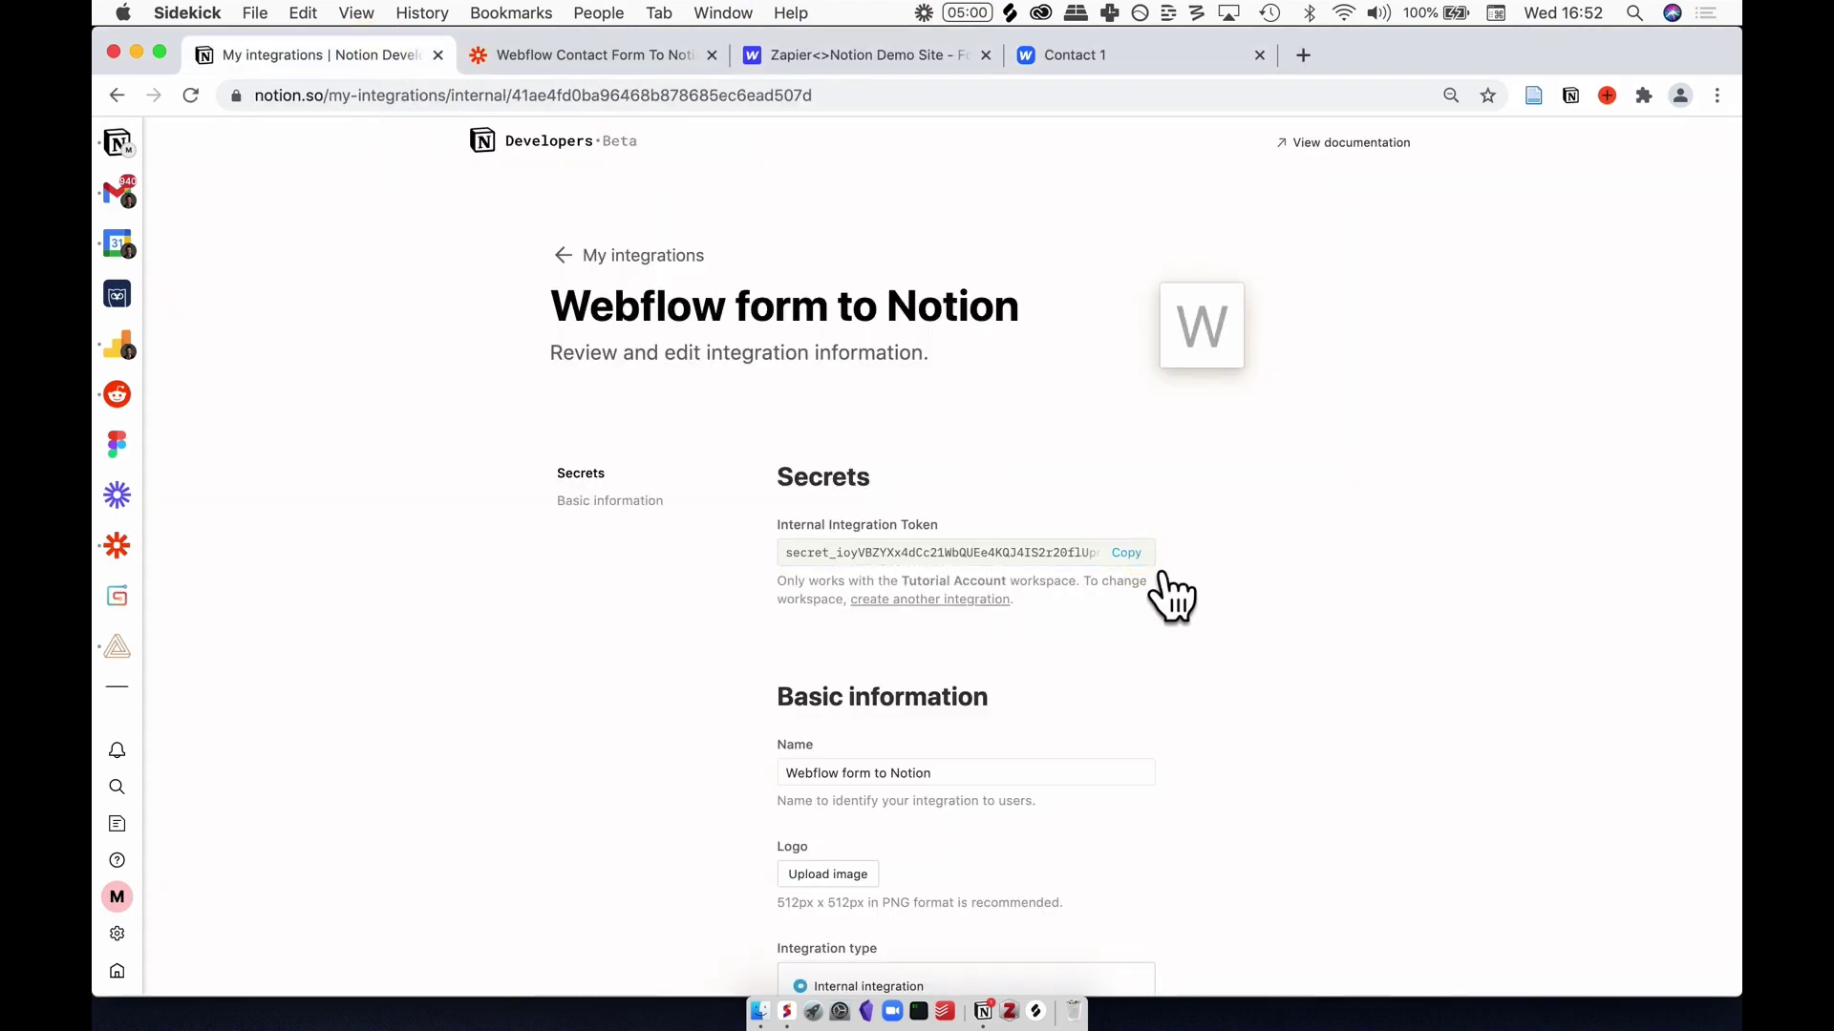
click(1141, 558)
Step: Paste the token into the sign-in window, grant Zapier access, and return to the Zap editor
key(ctrl+Up)
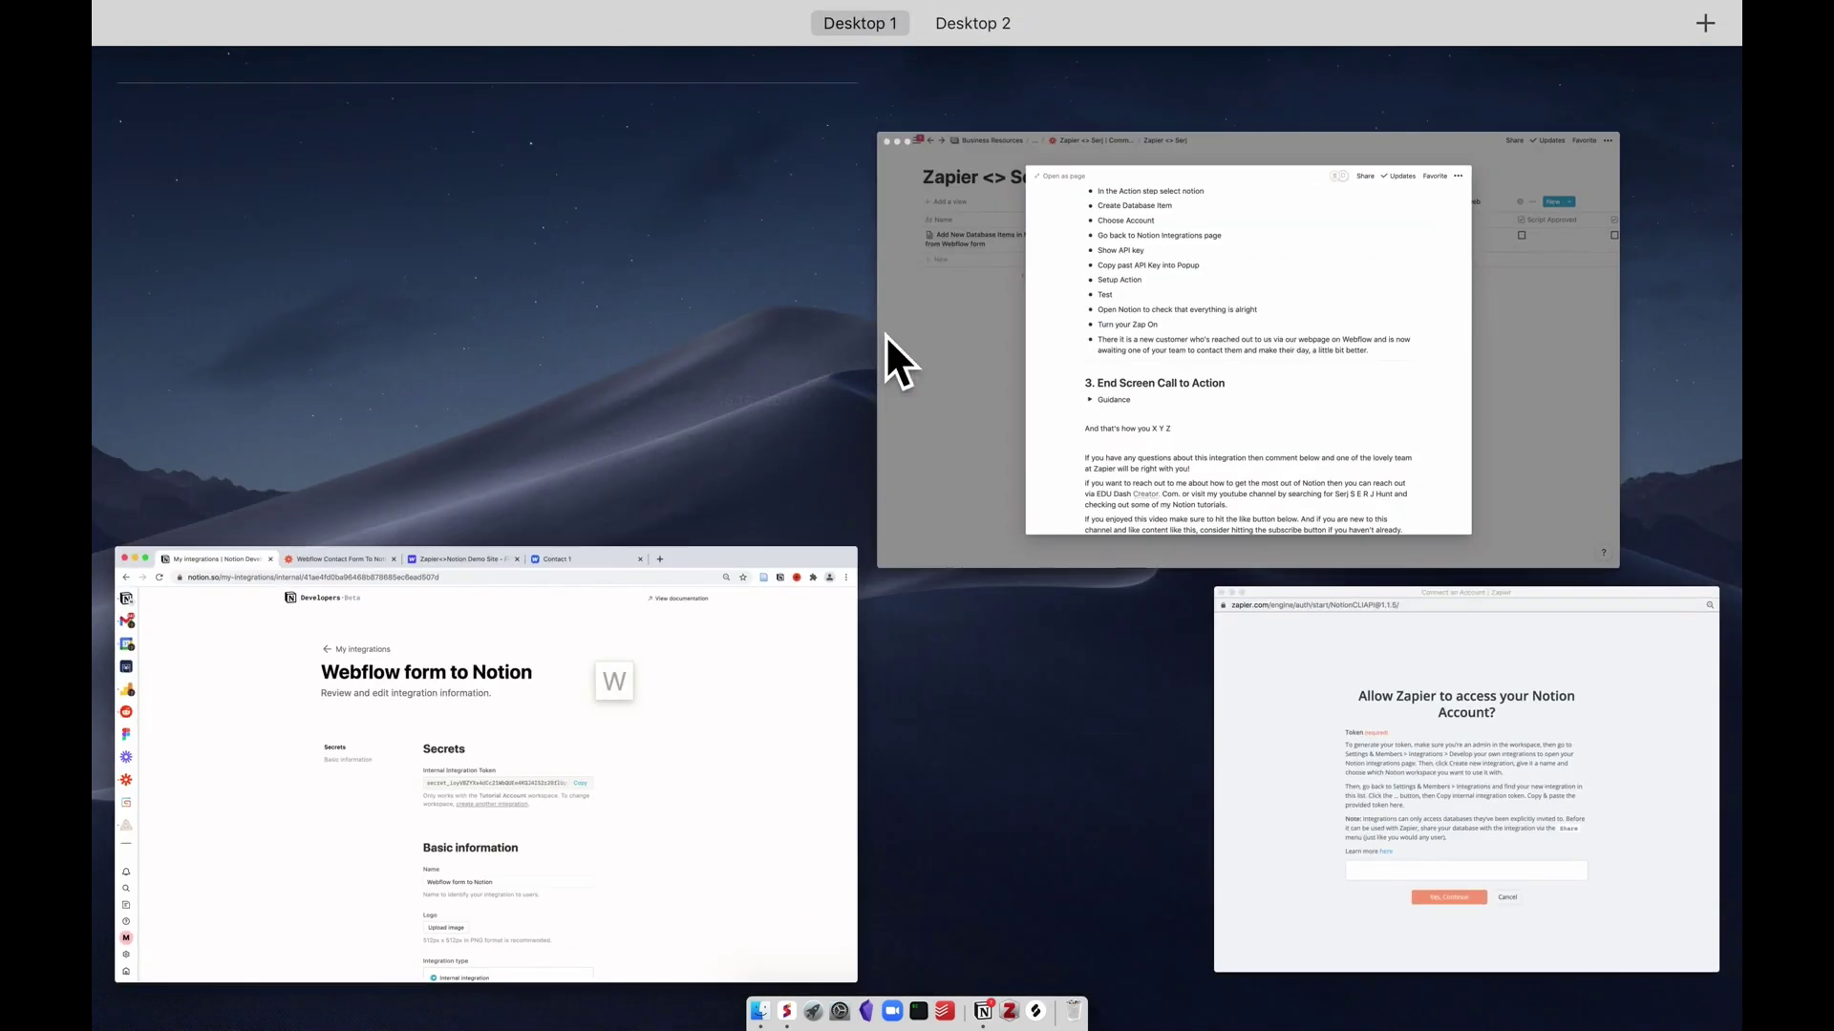
click(1308, 715)
click(1195, 683)
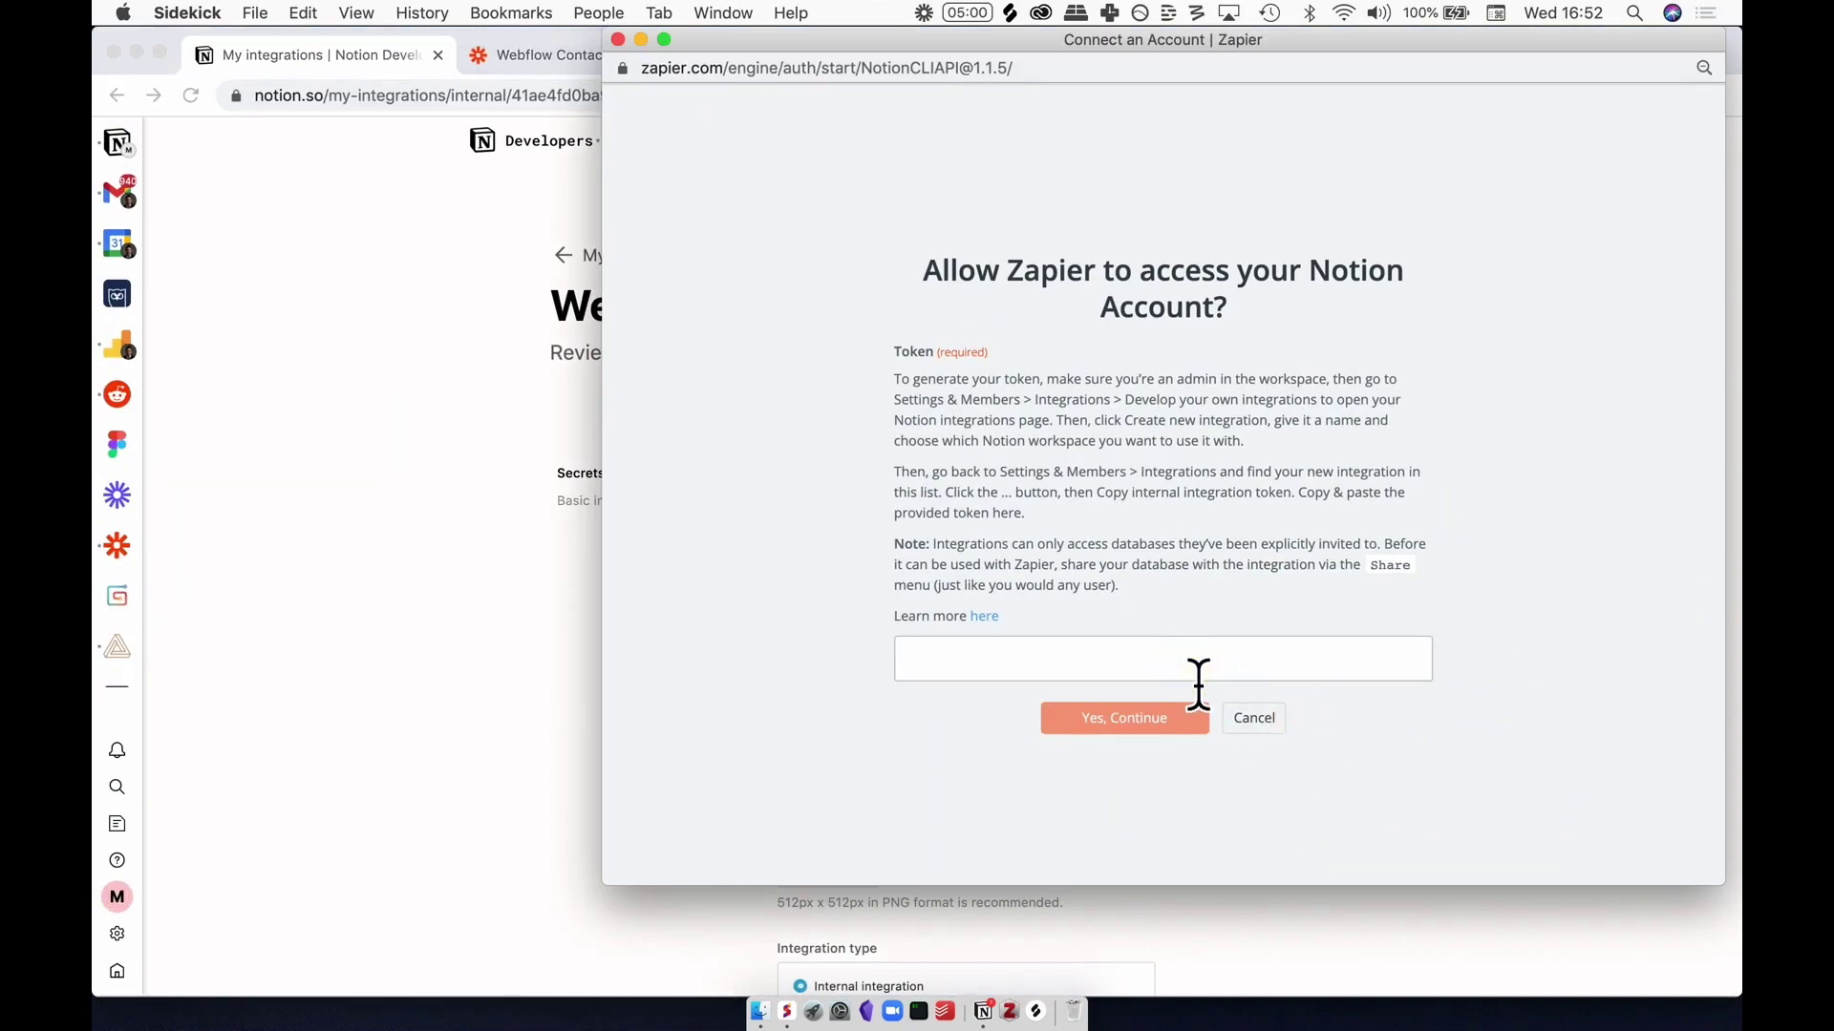
key(super+v)
click(1150, 718)
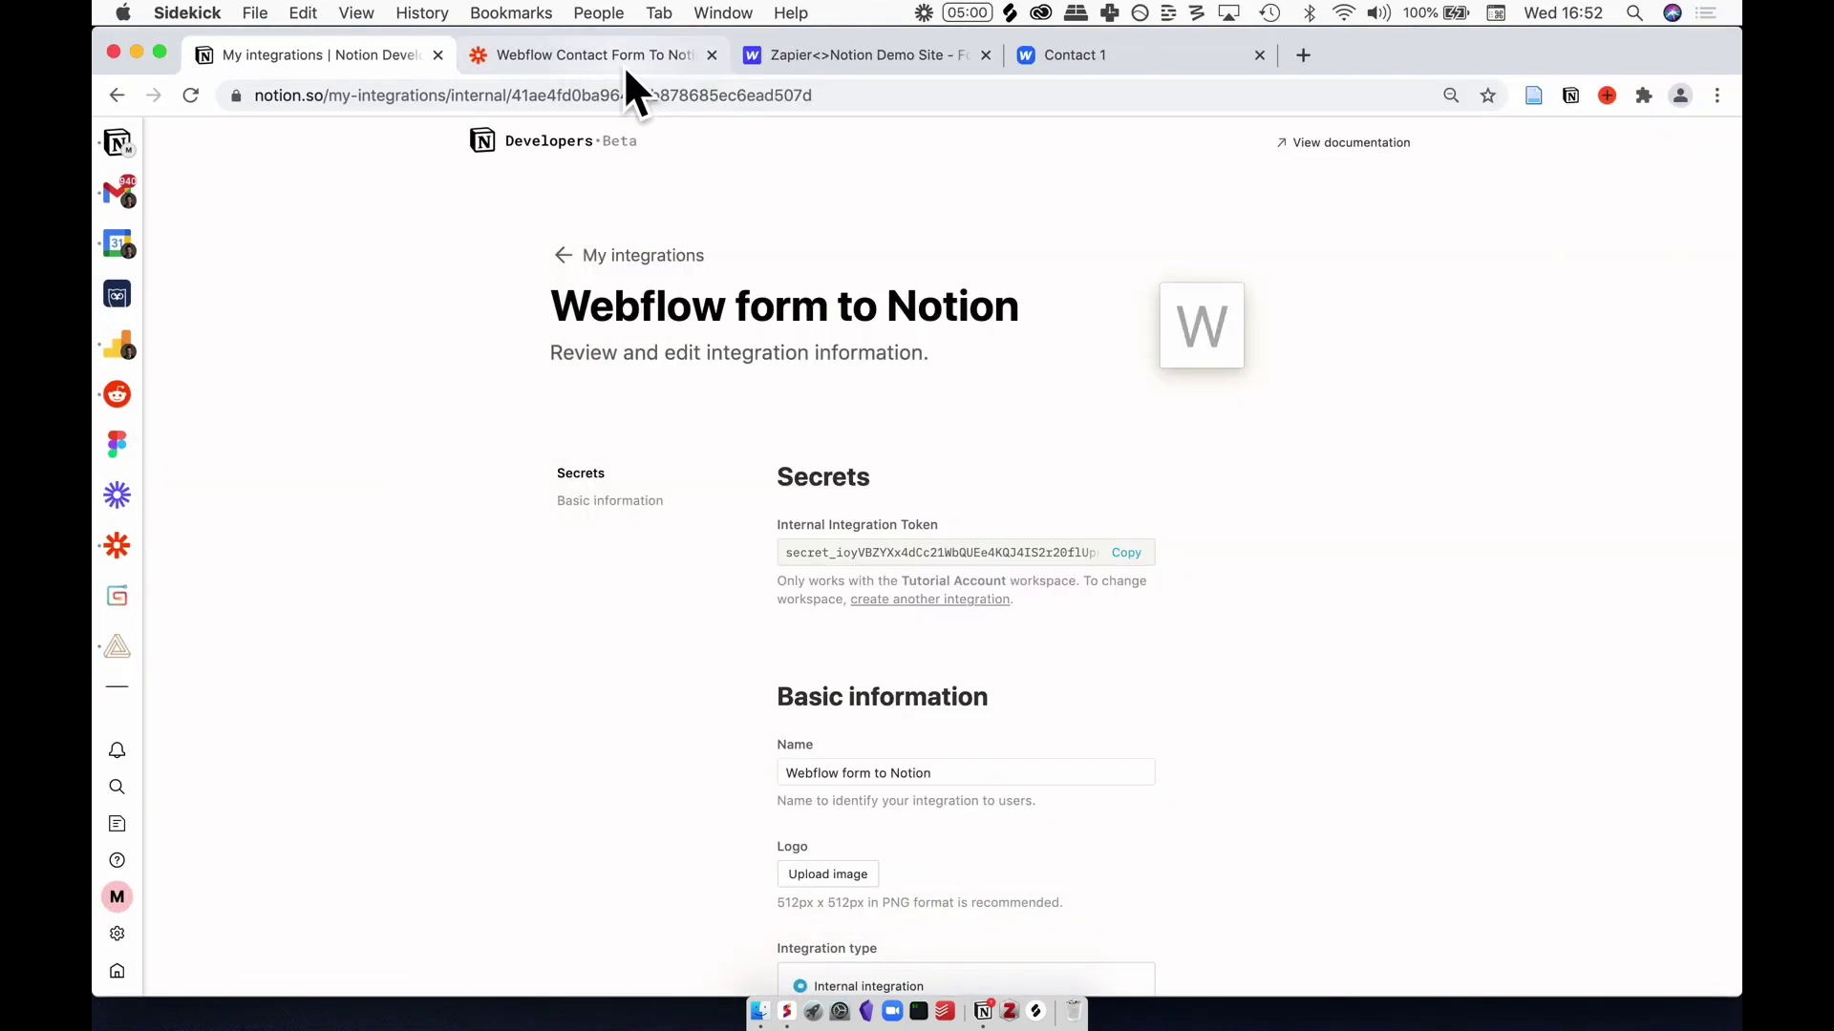
click(623, 60)
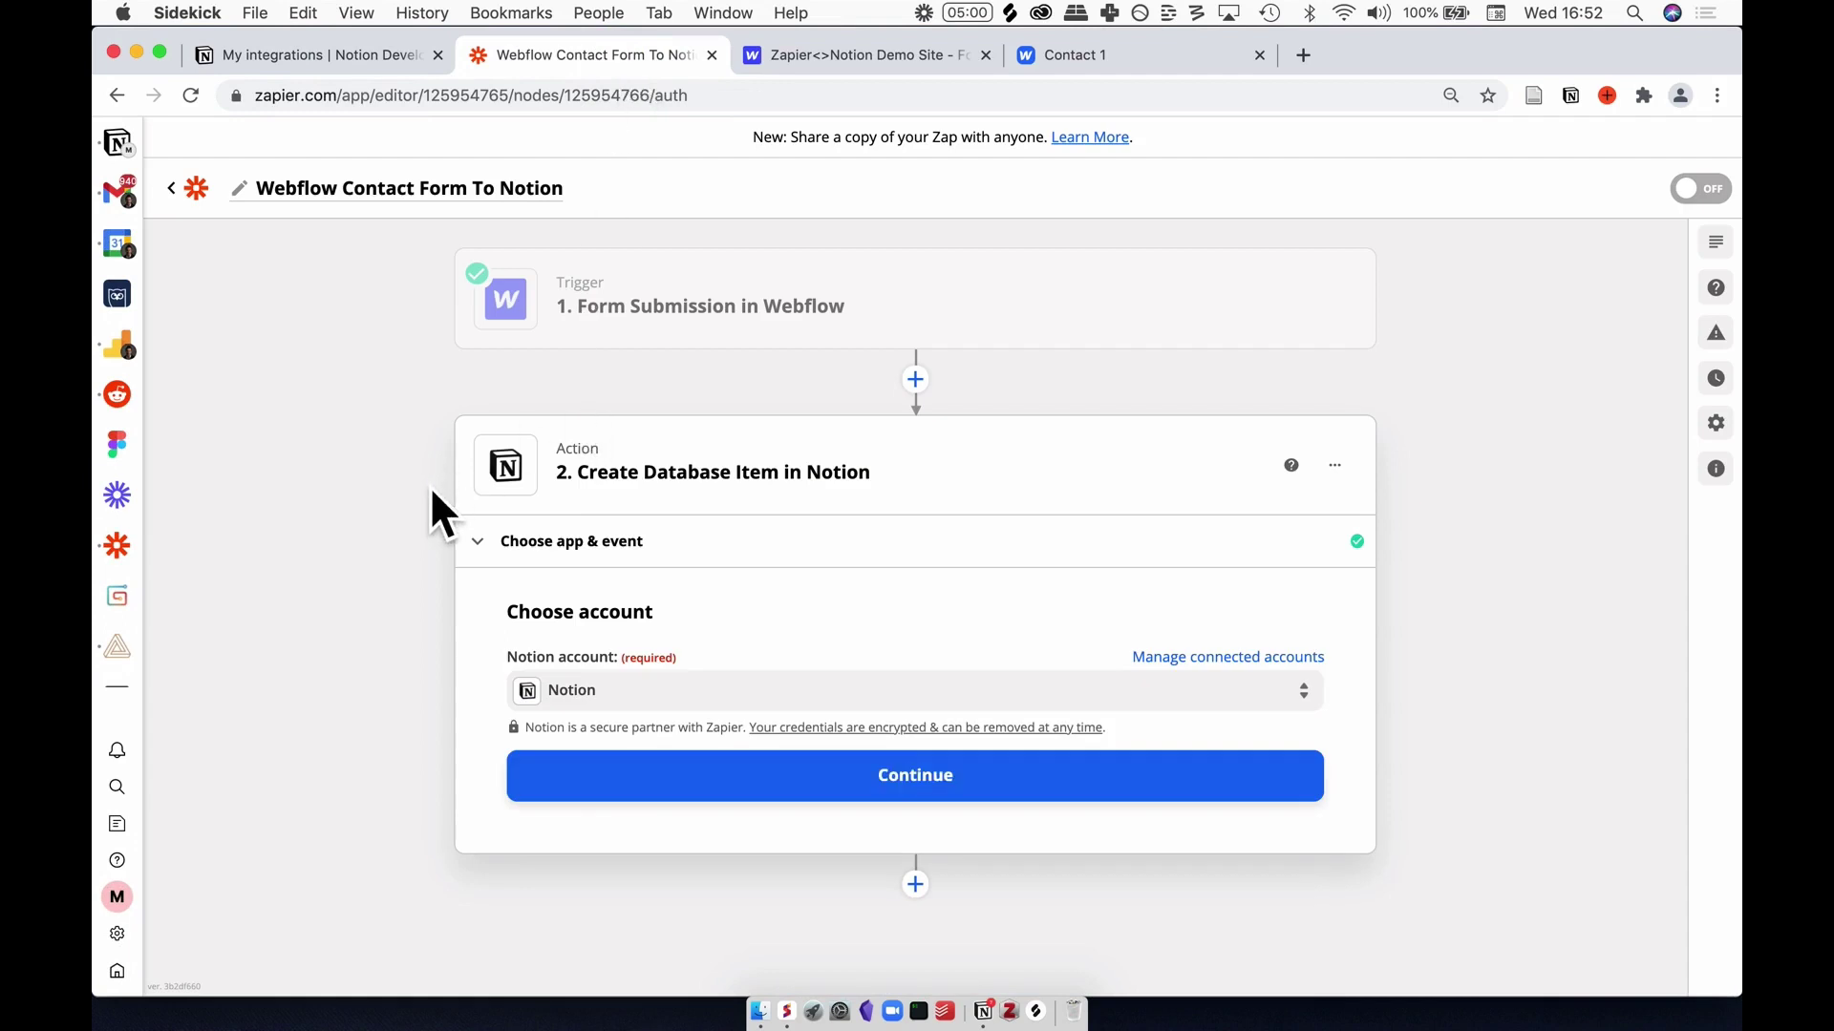
Step: Keep the connected Notion account, choose the Webflow Form Submissions database, and switch to Notion
click(745, 791)
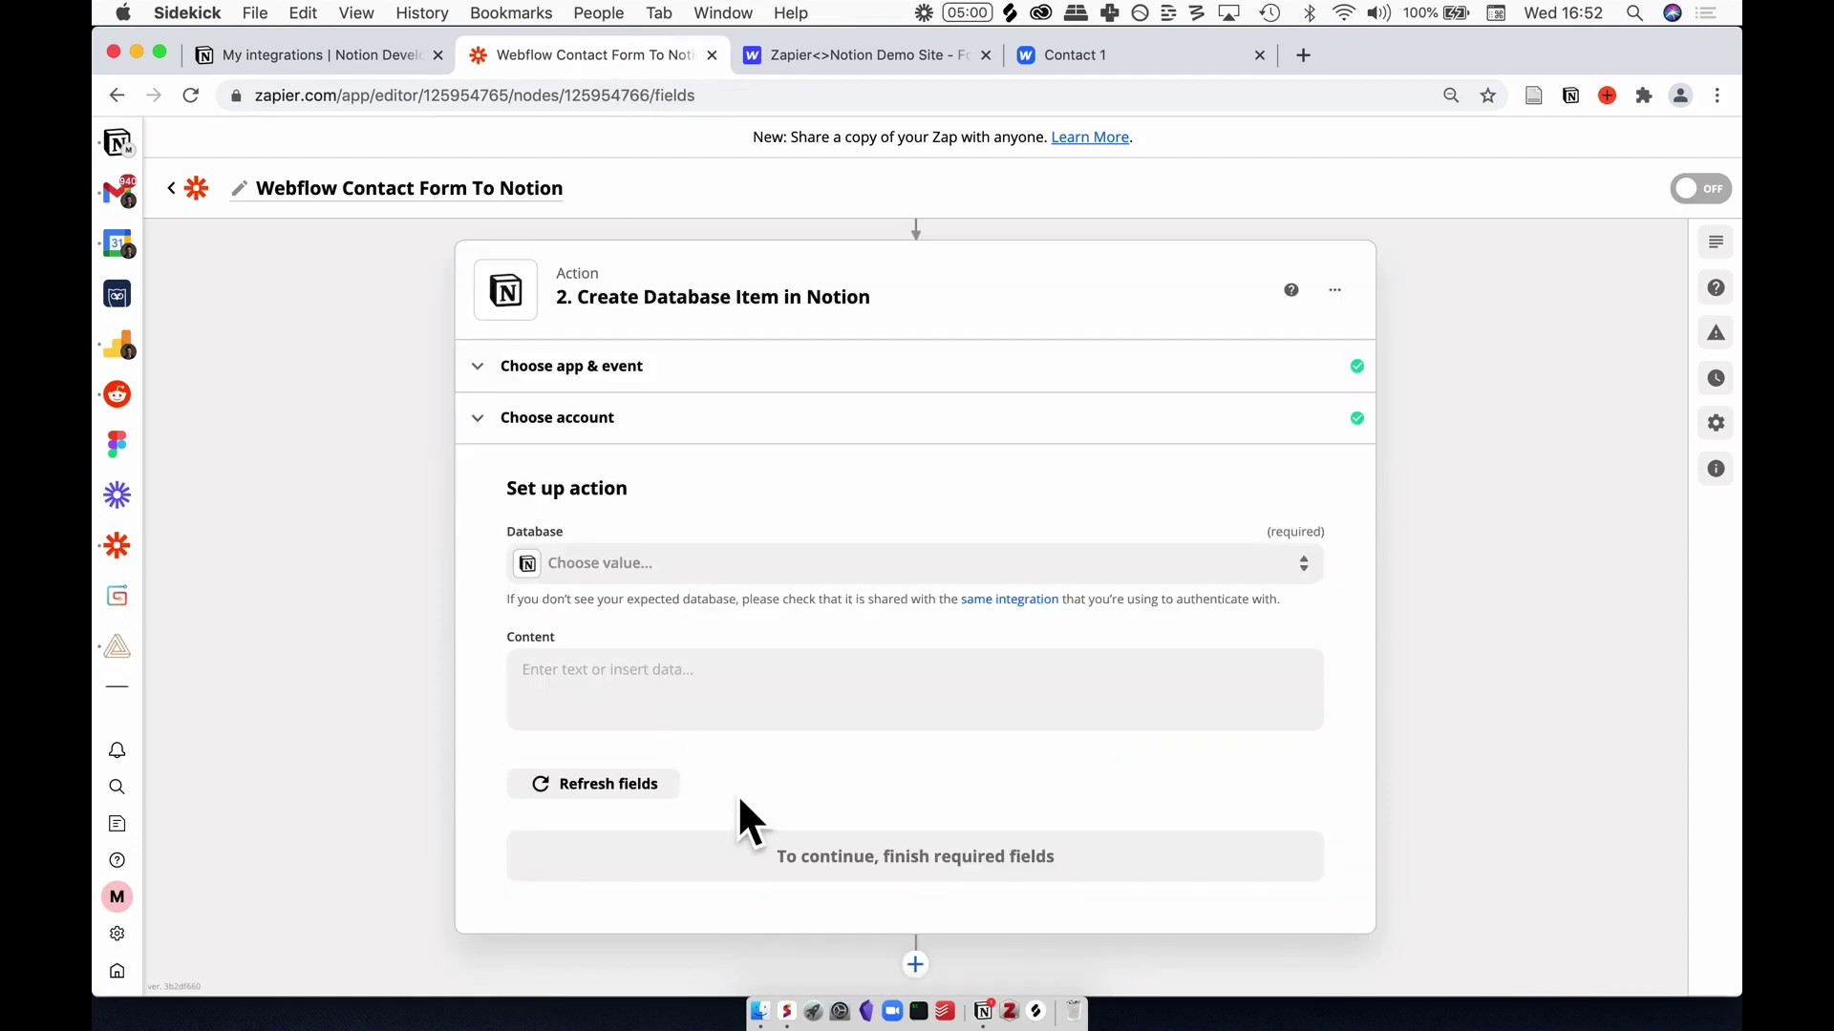
click(756, 583)
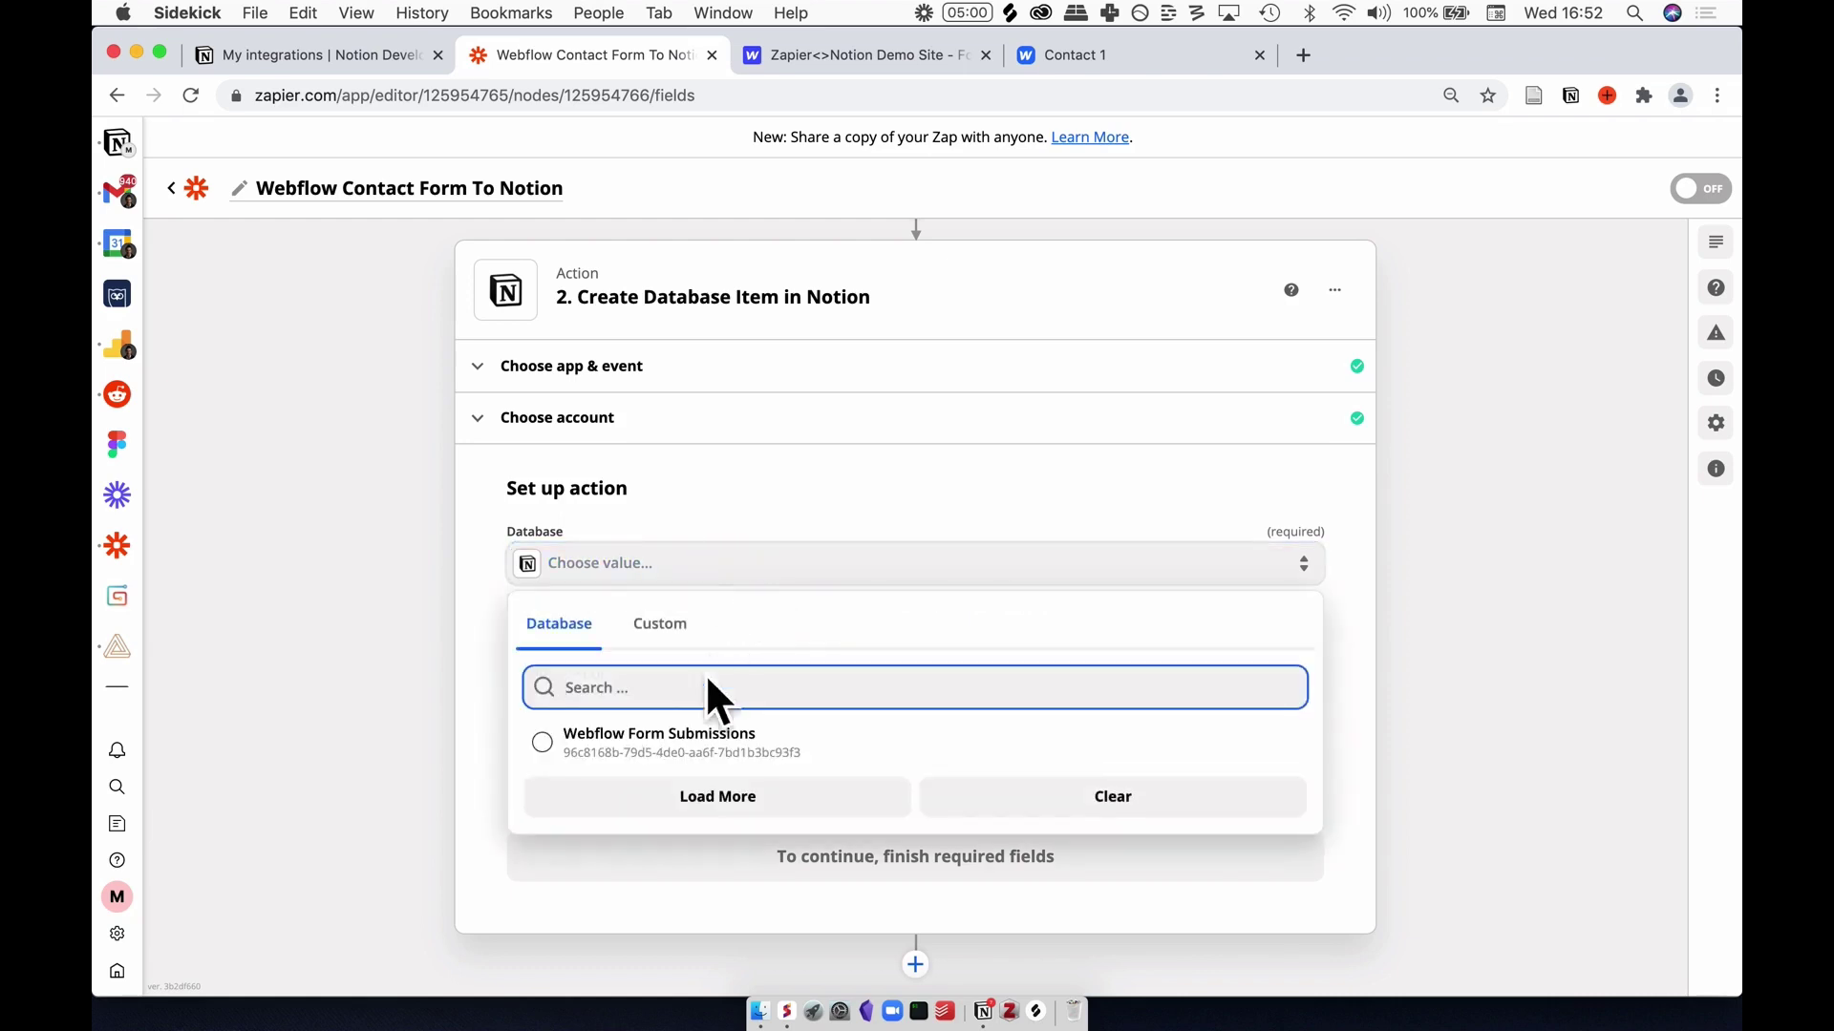
click(654, 754)
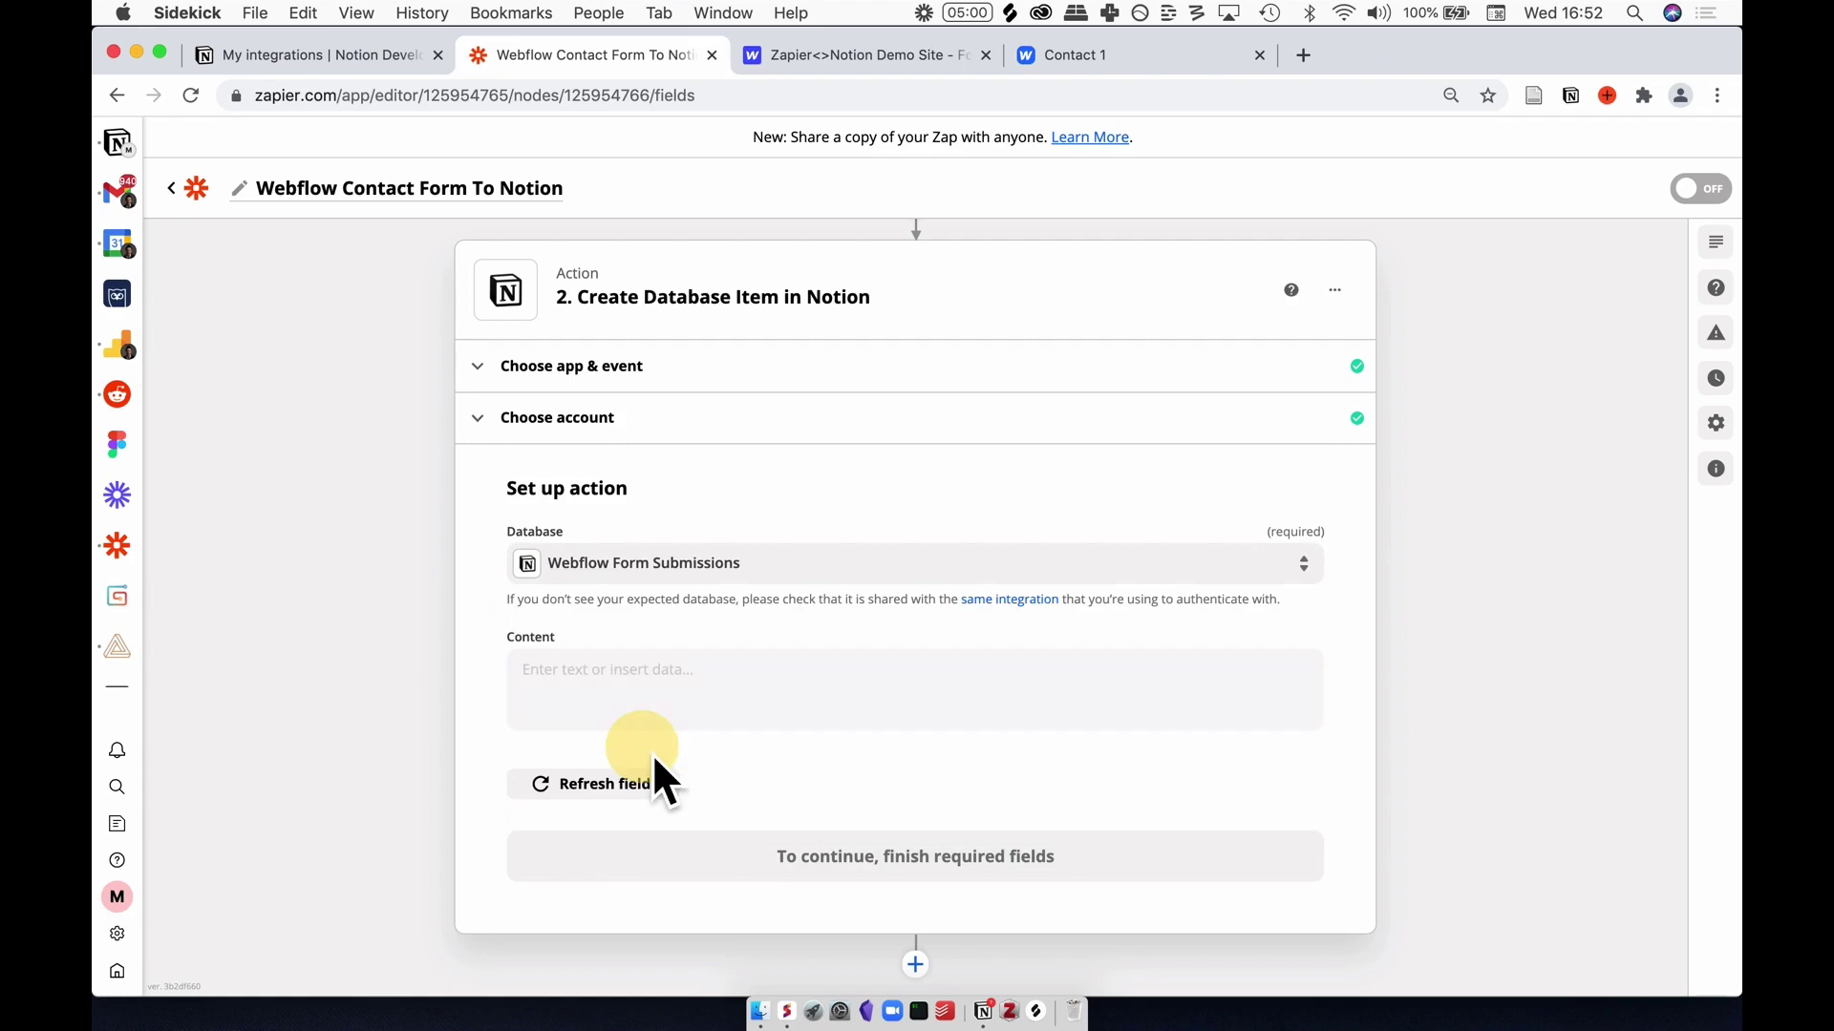
click(145, 156)
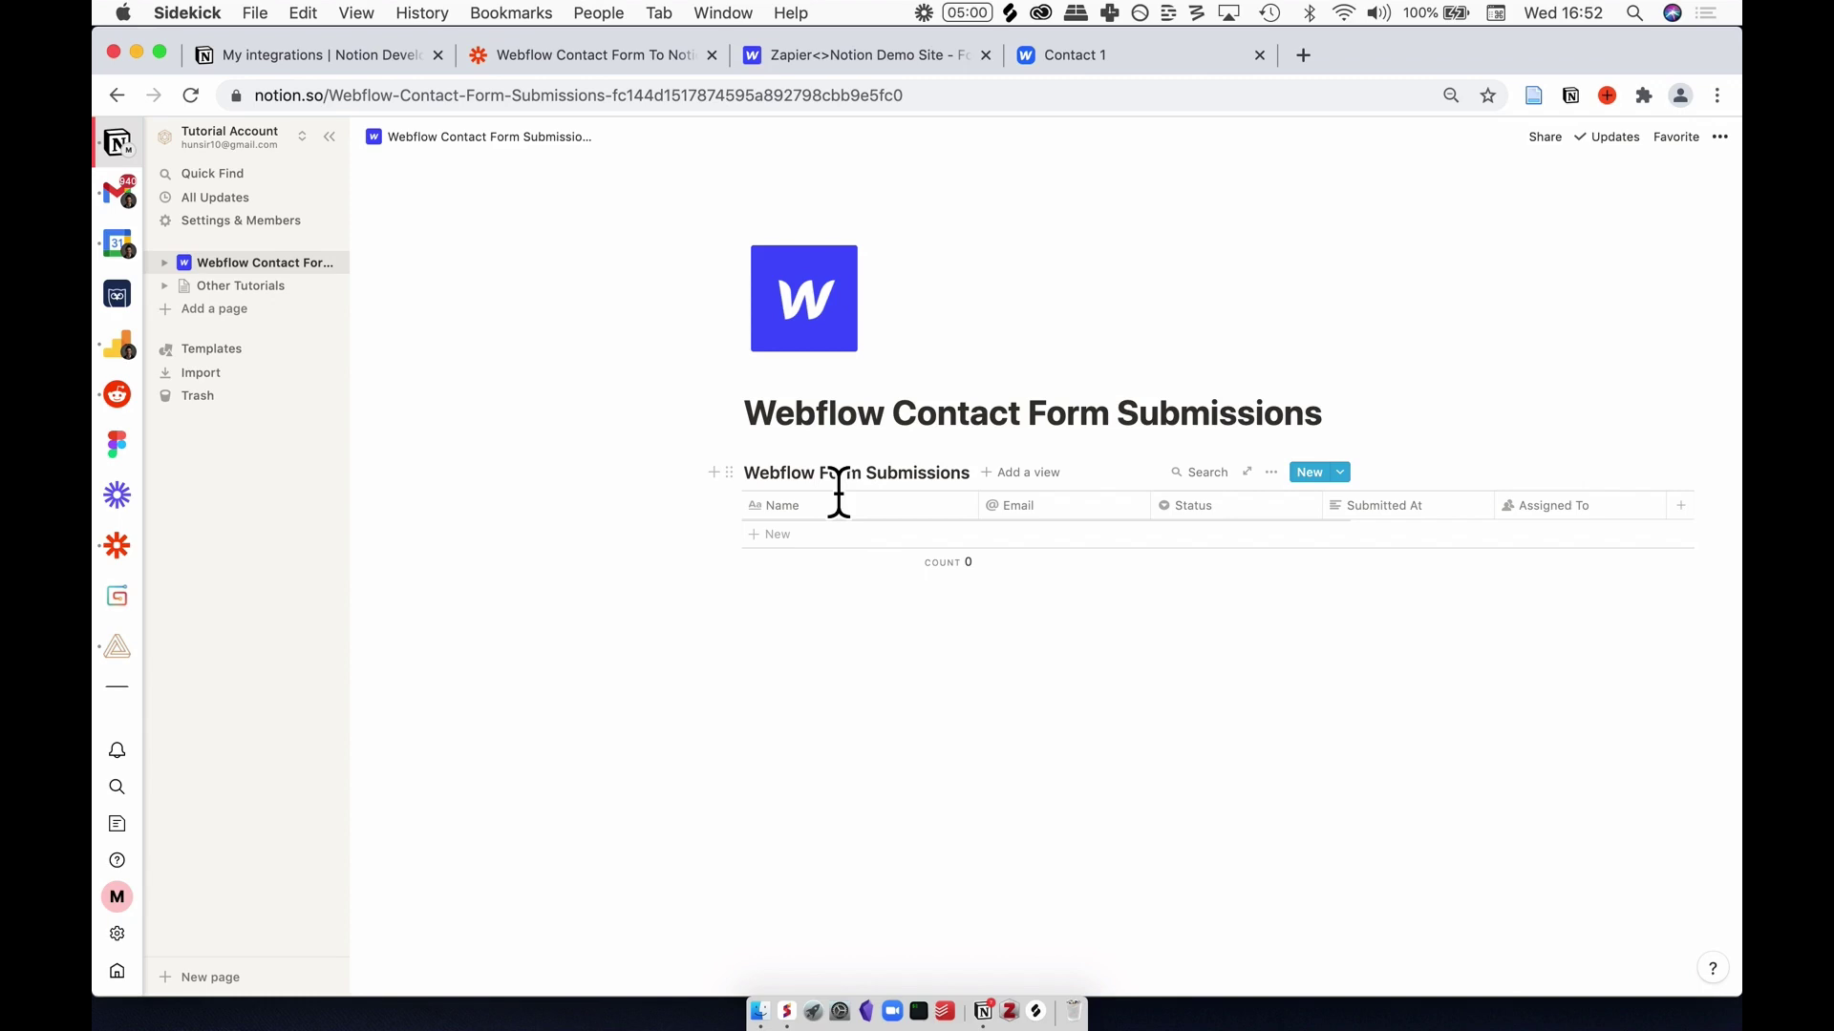
Step: Open Webflow Form Submissions as a full Notion page and check its Share access
click(640, 59)
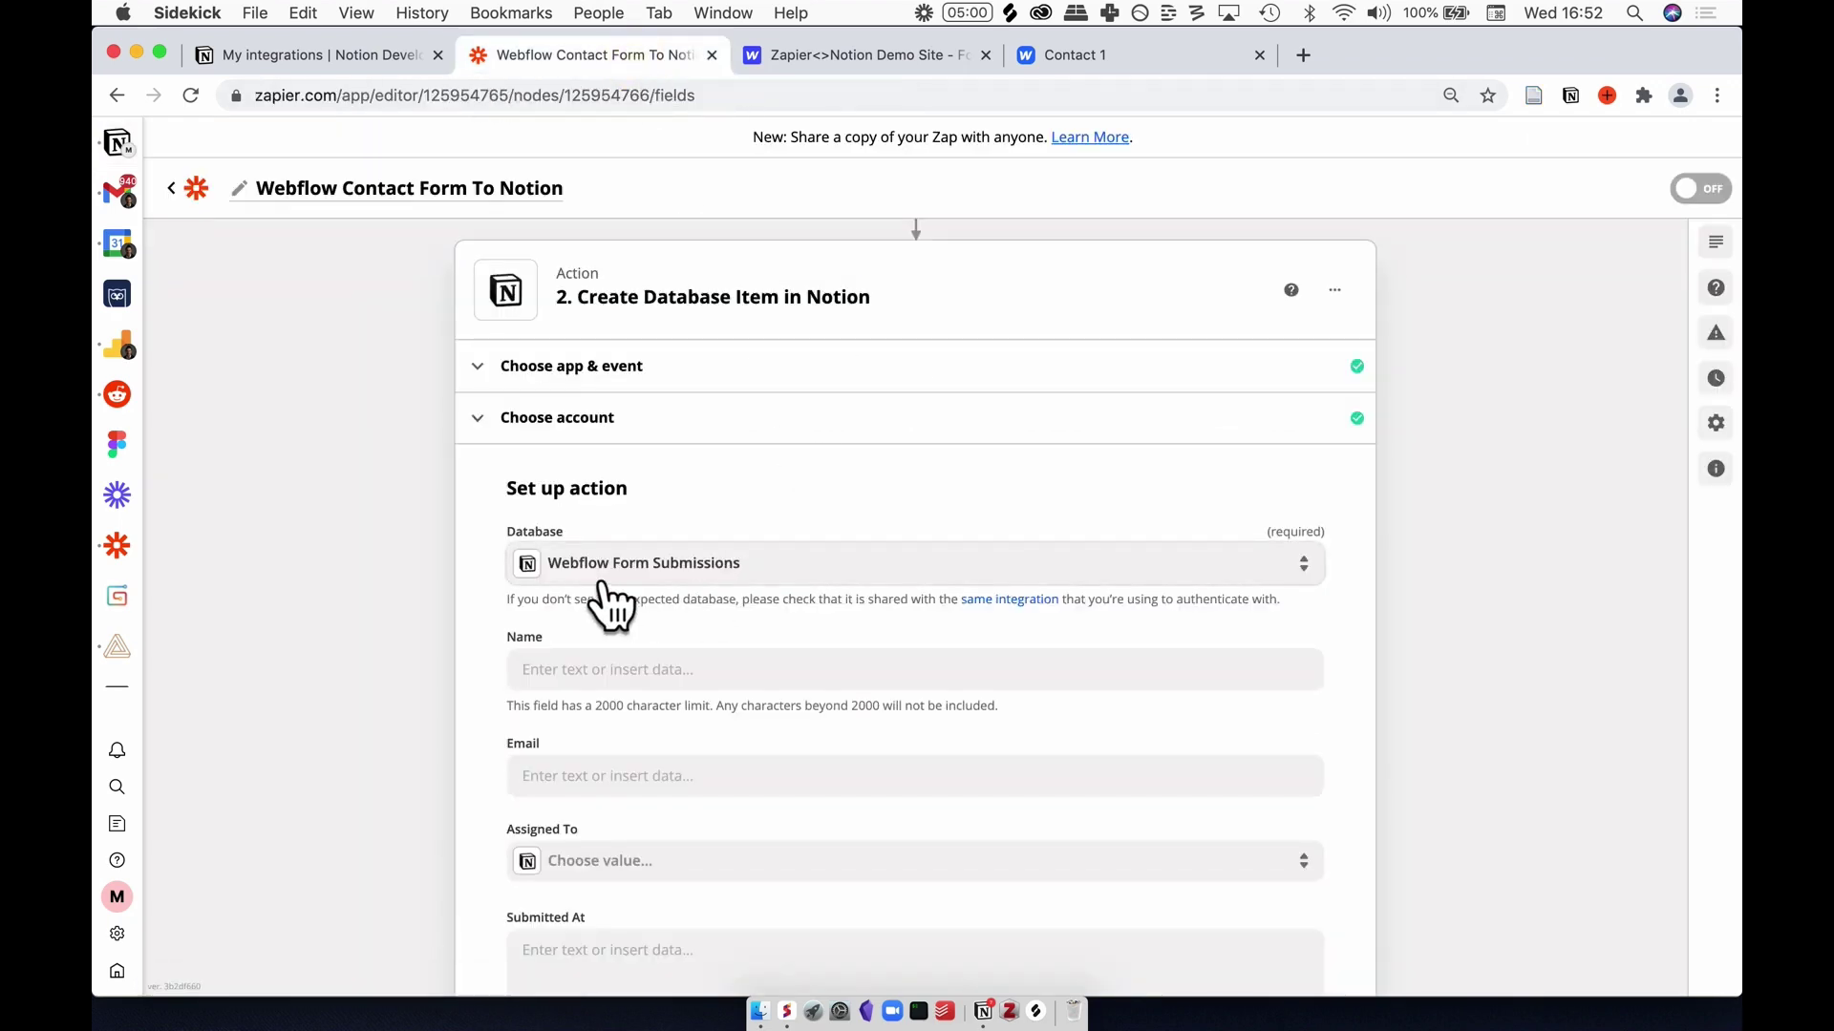
click(150, 170)
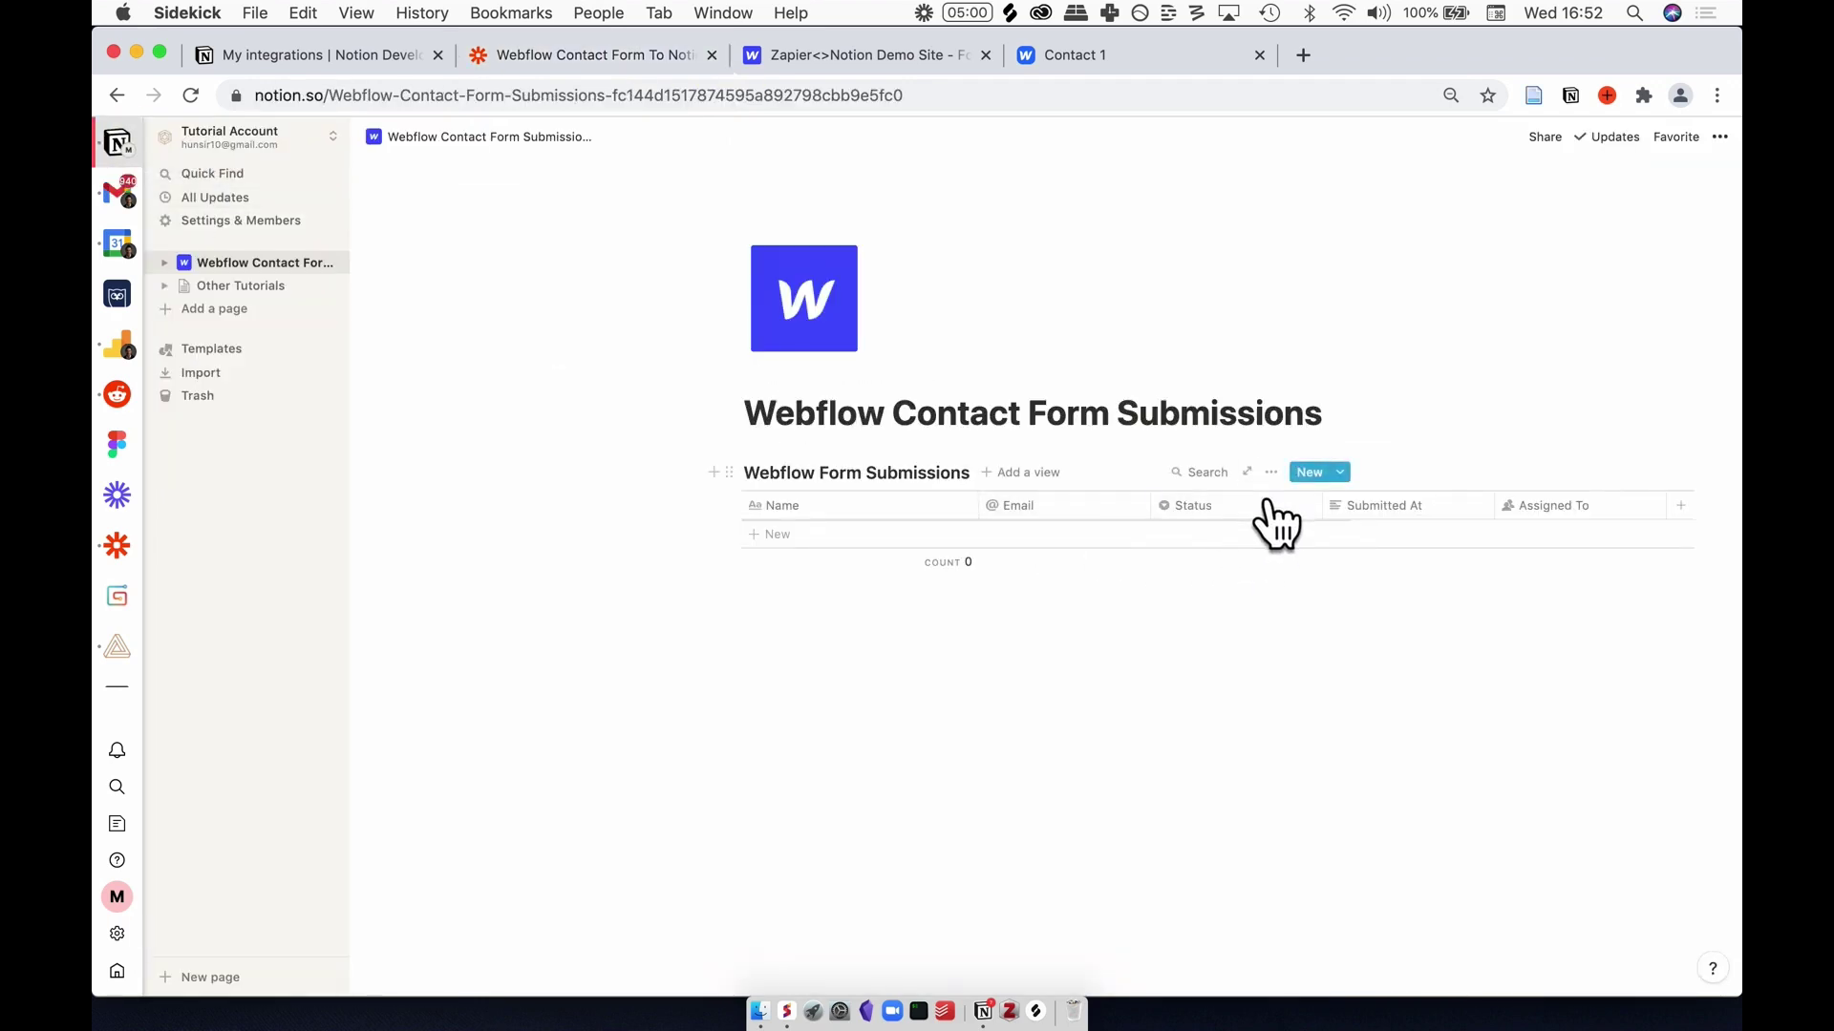
click(1246, 472)
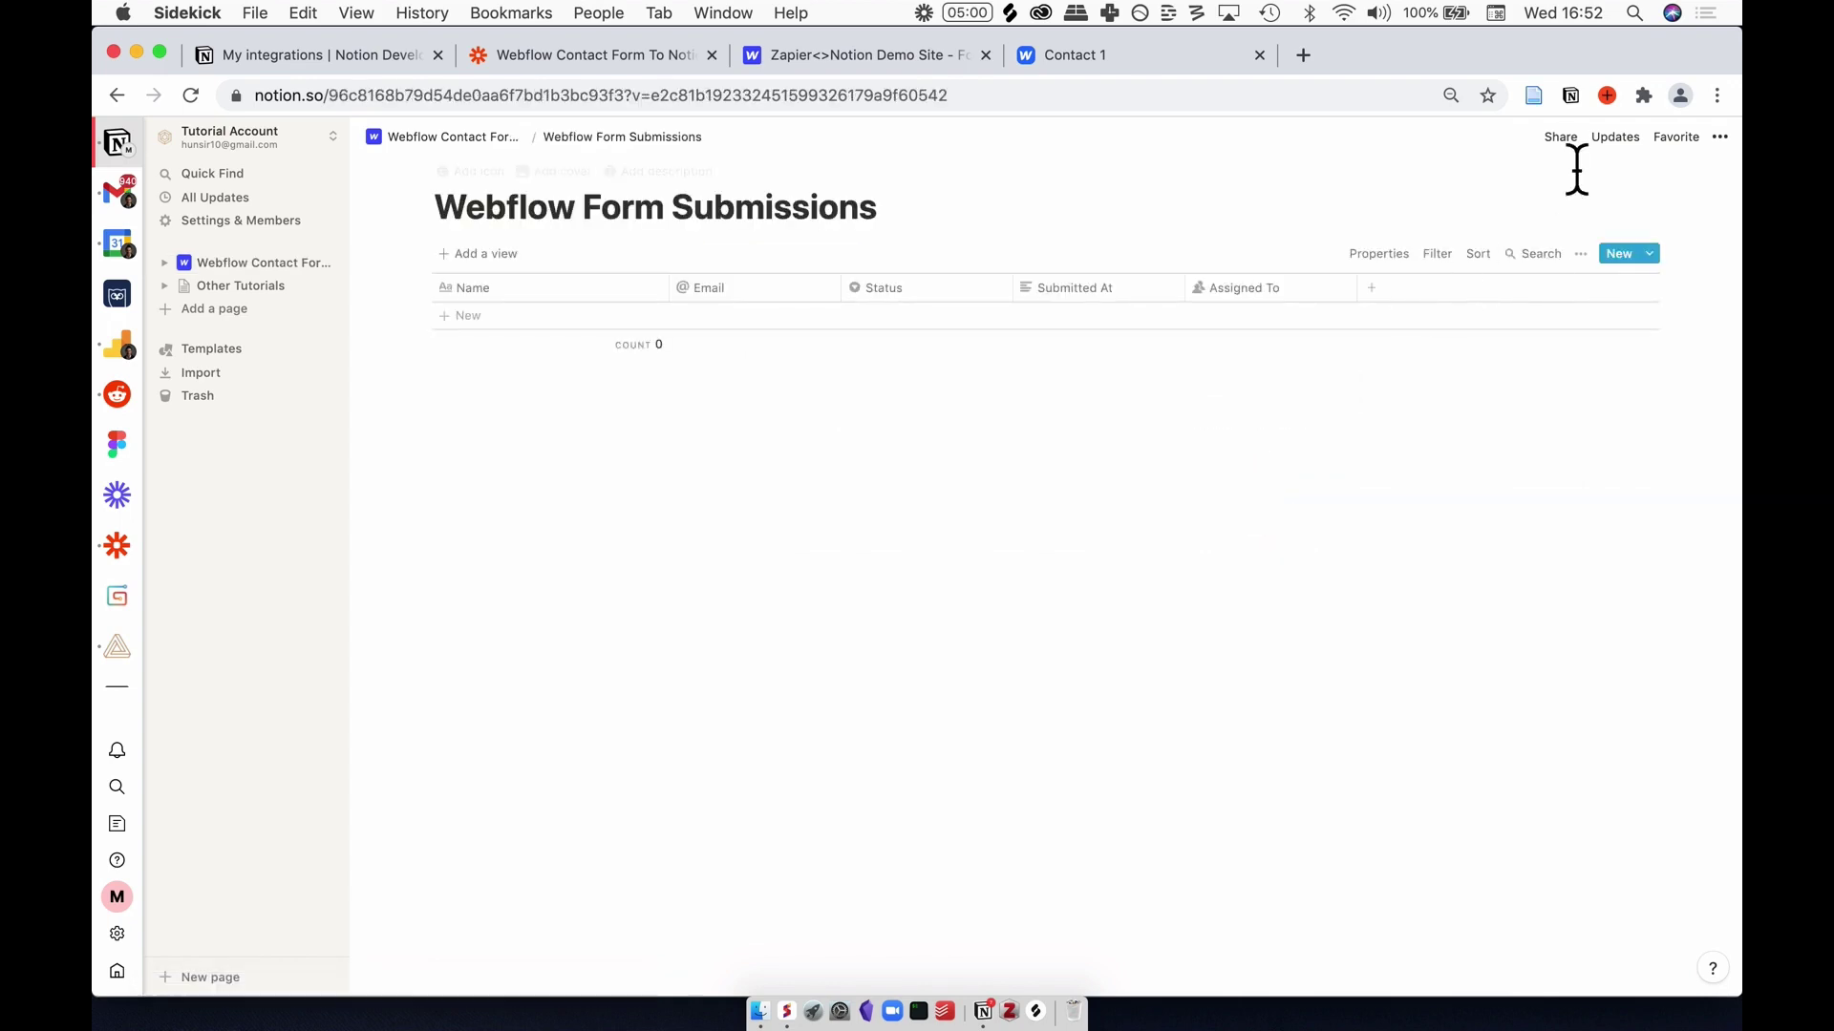
click(1560, 141)
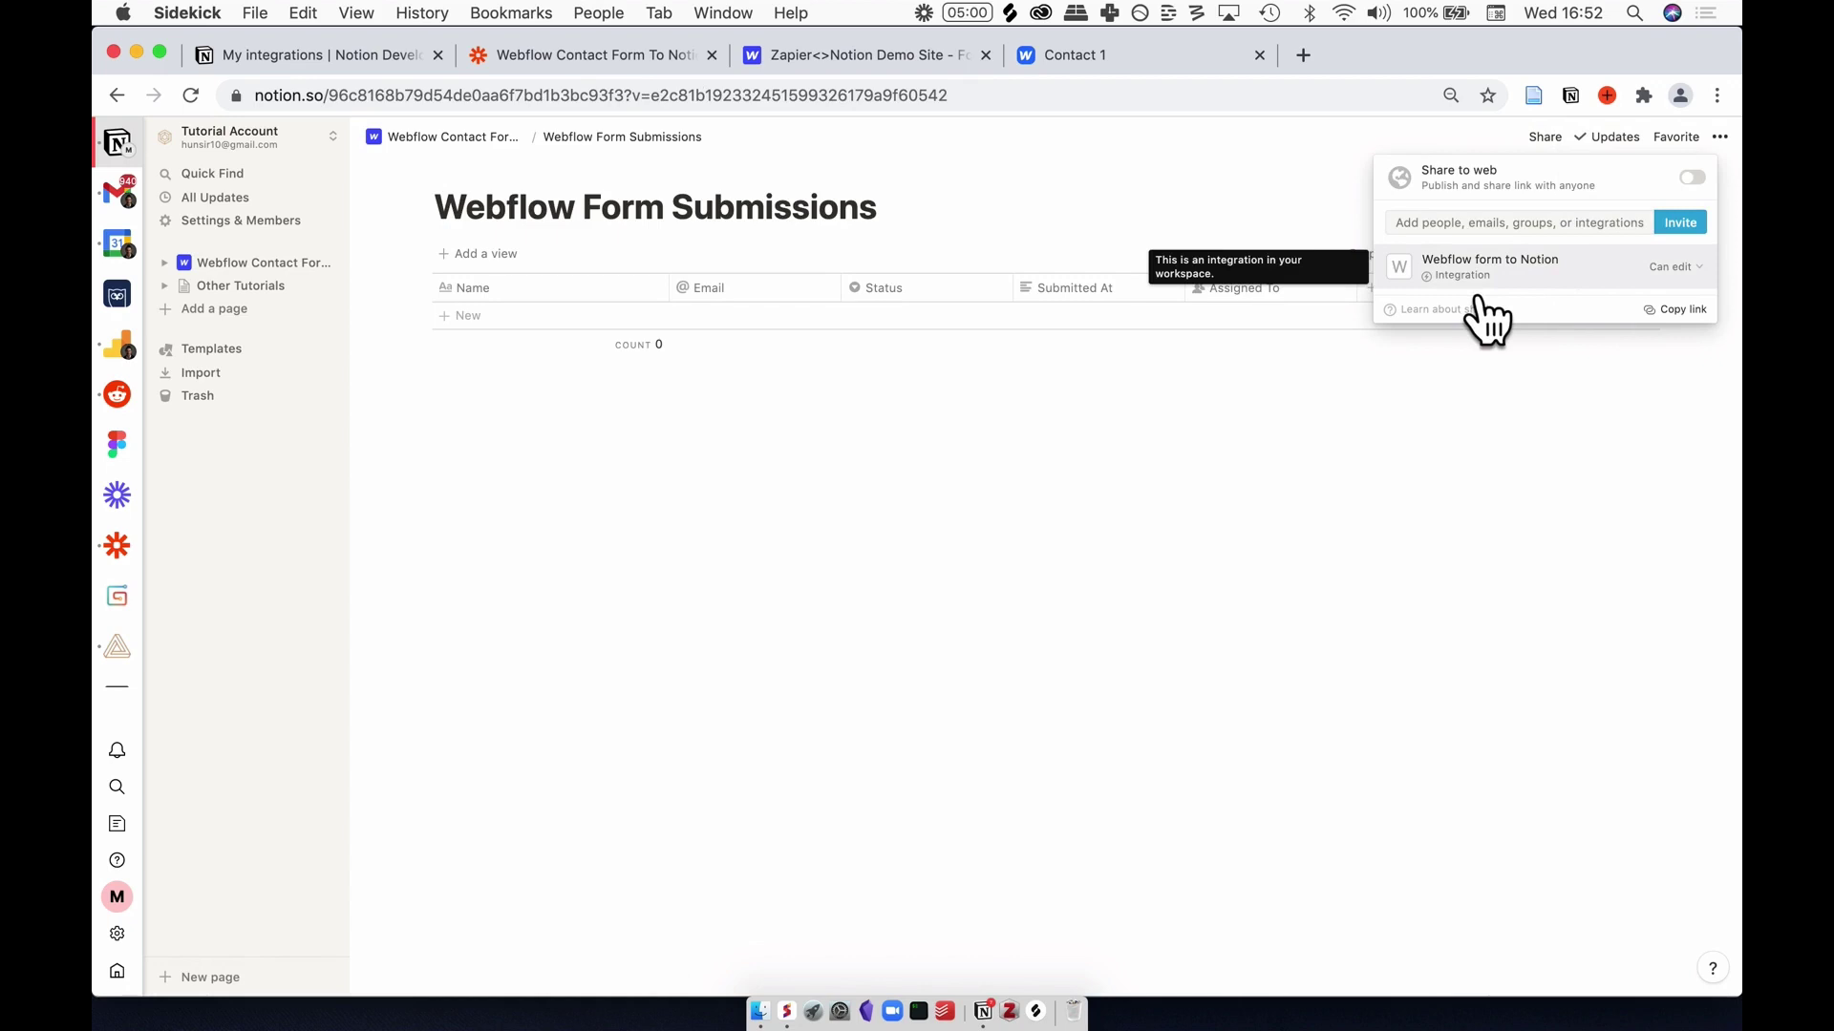
key(super+2)
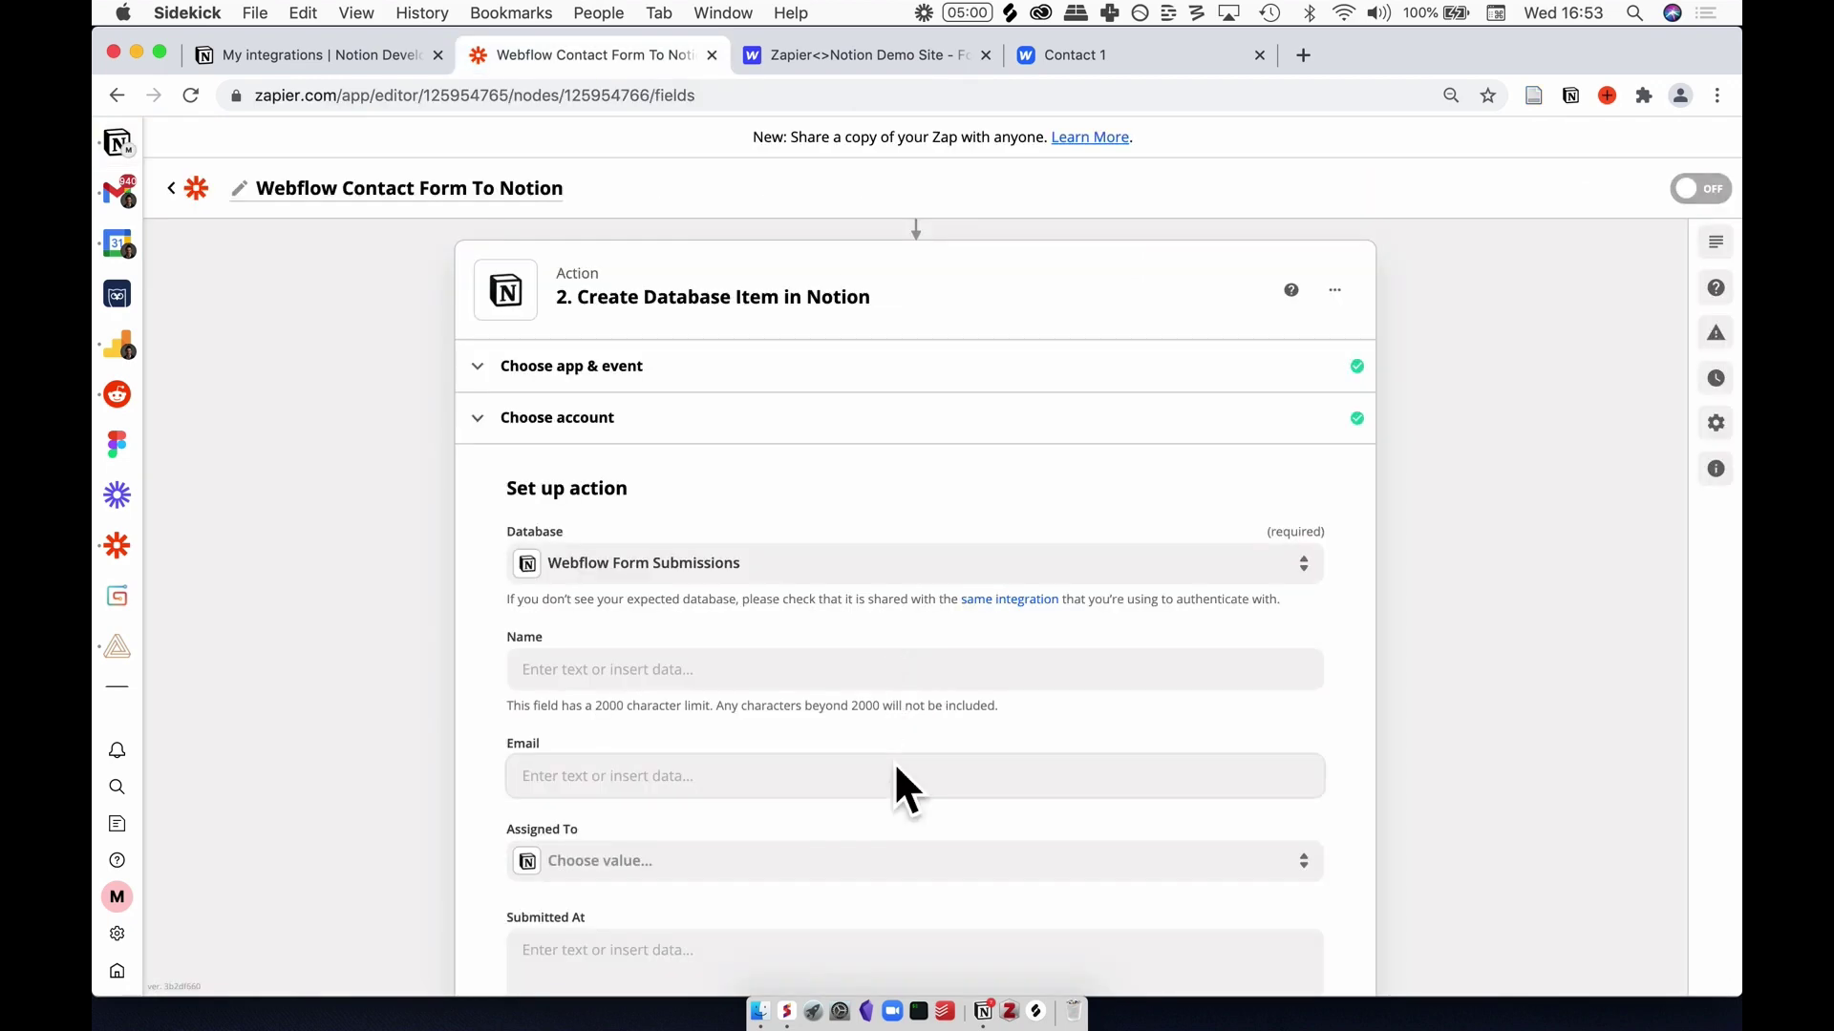
Step: Map the form's Data Name 2 into Name and Data Email into Email
scroll(907, 793, down, 3)
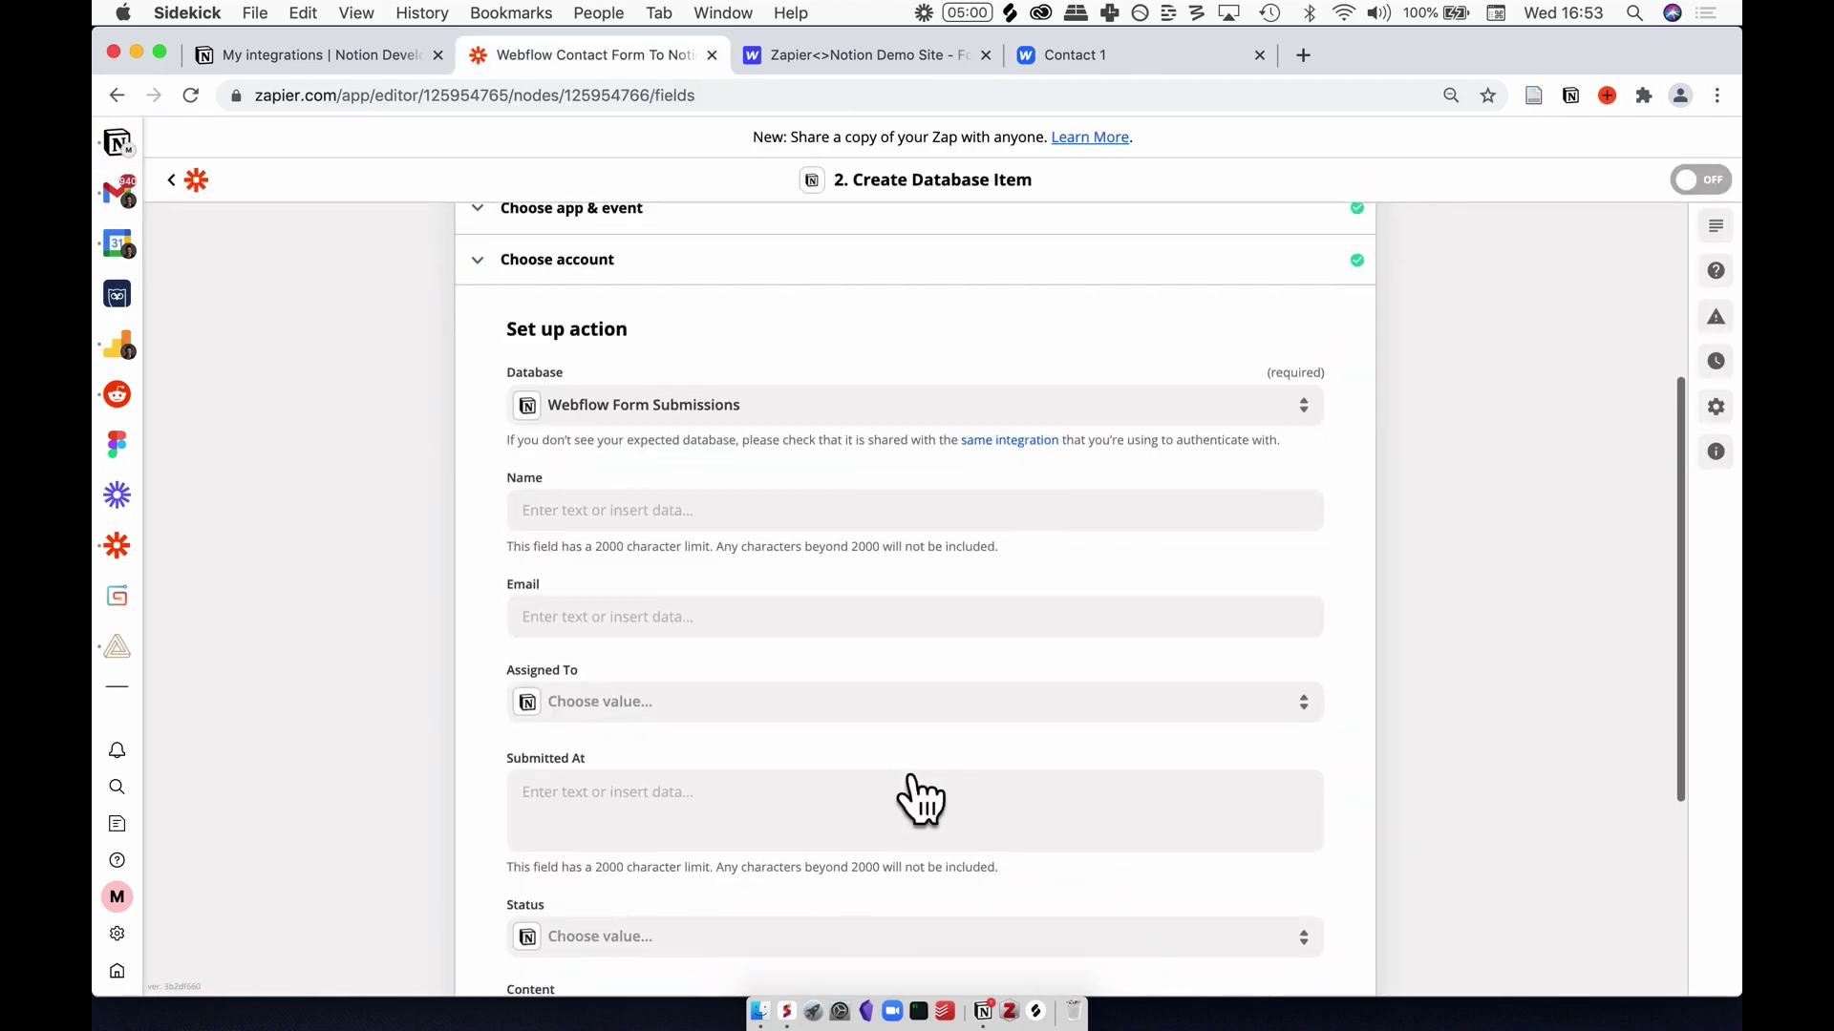
click(712, 517)
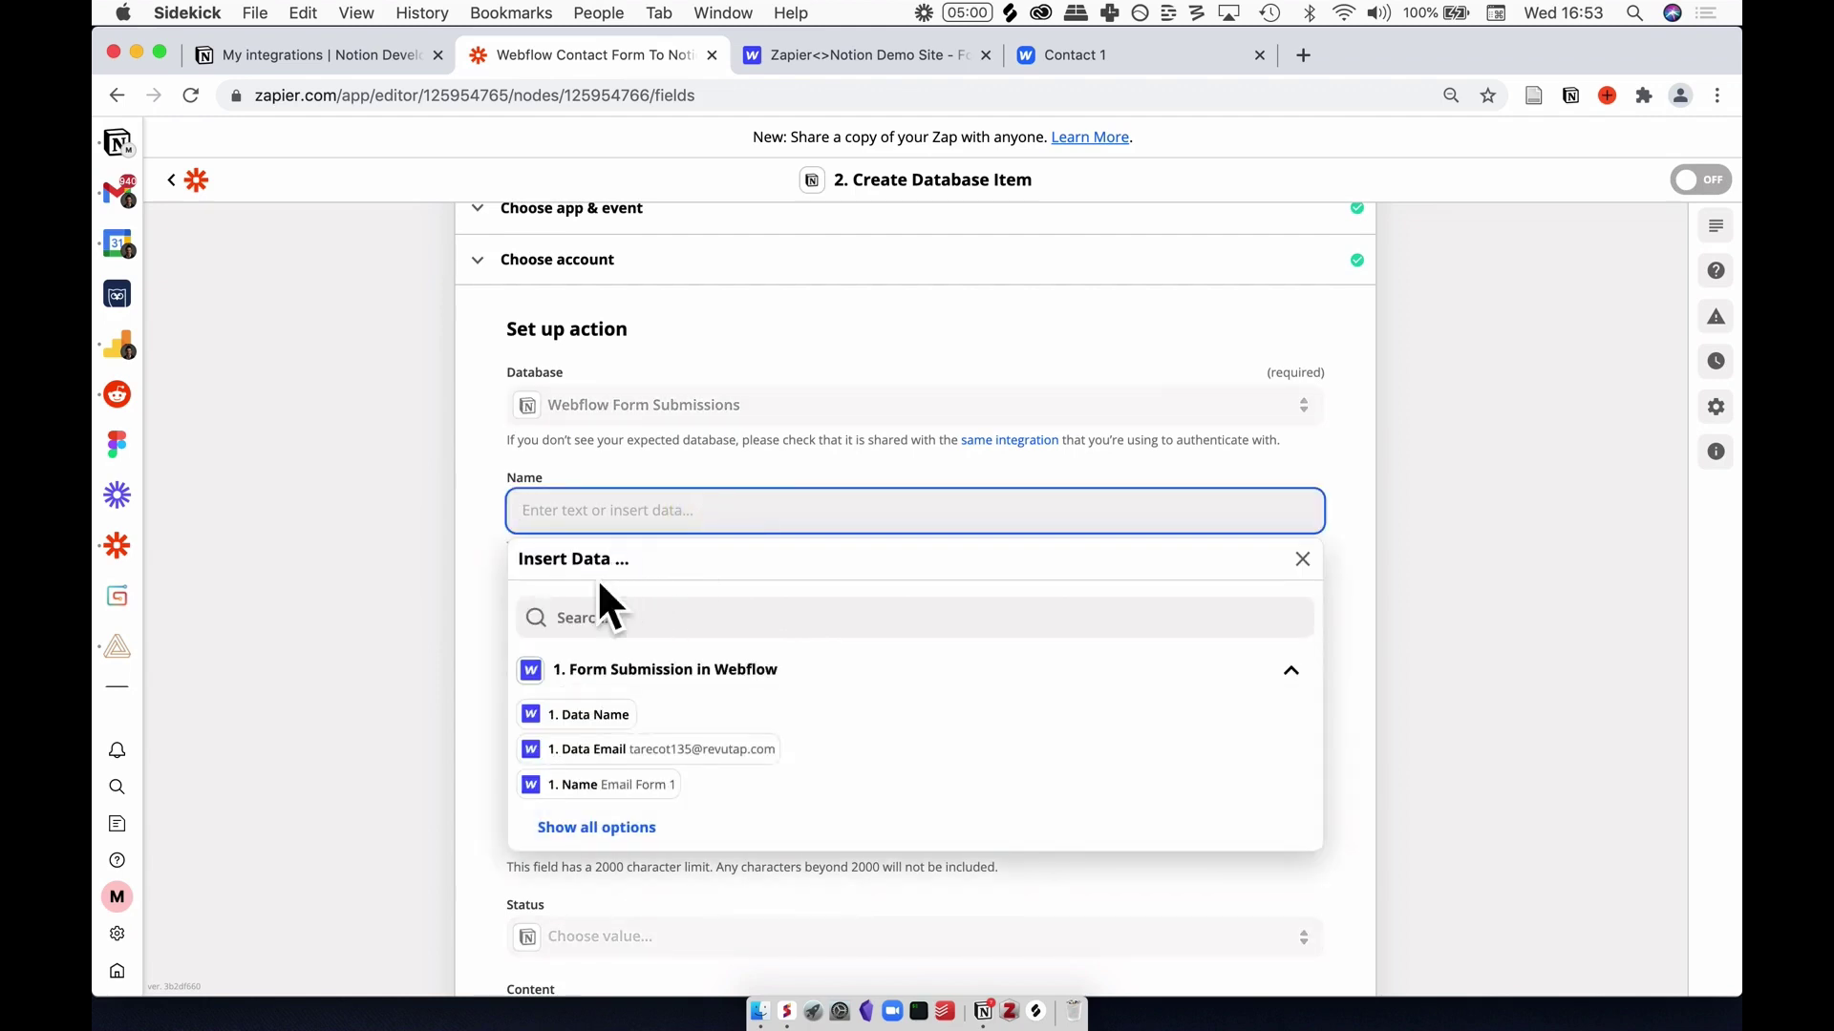
click(612, 840)
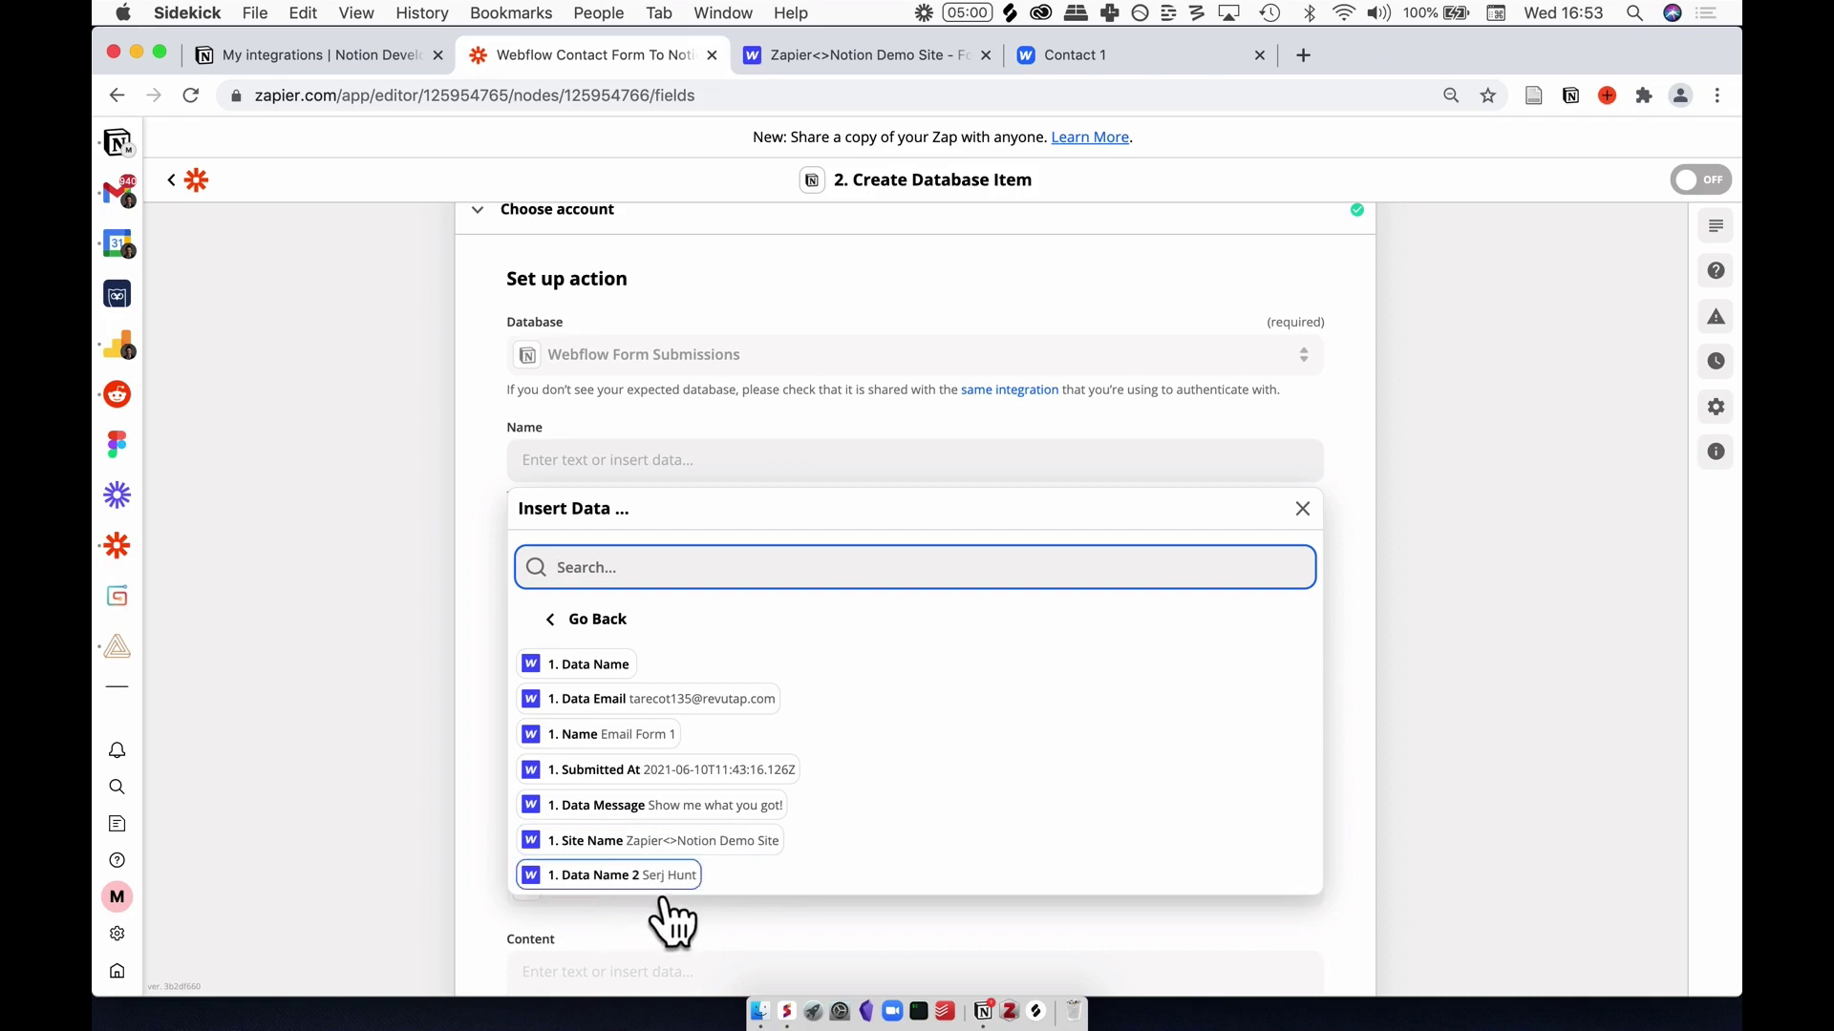
click(673, 875)
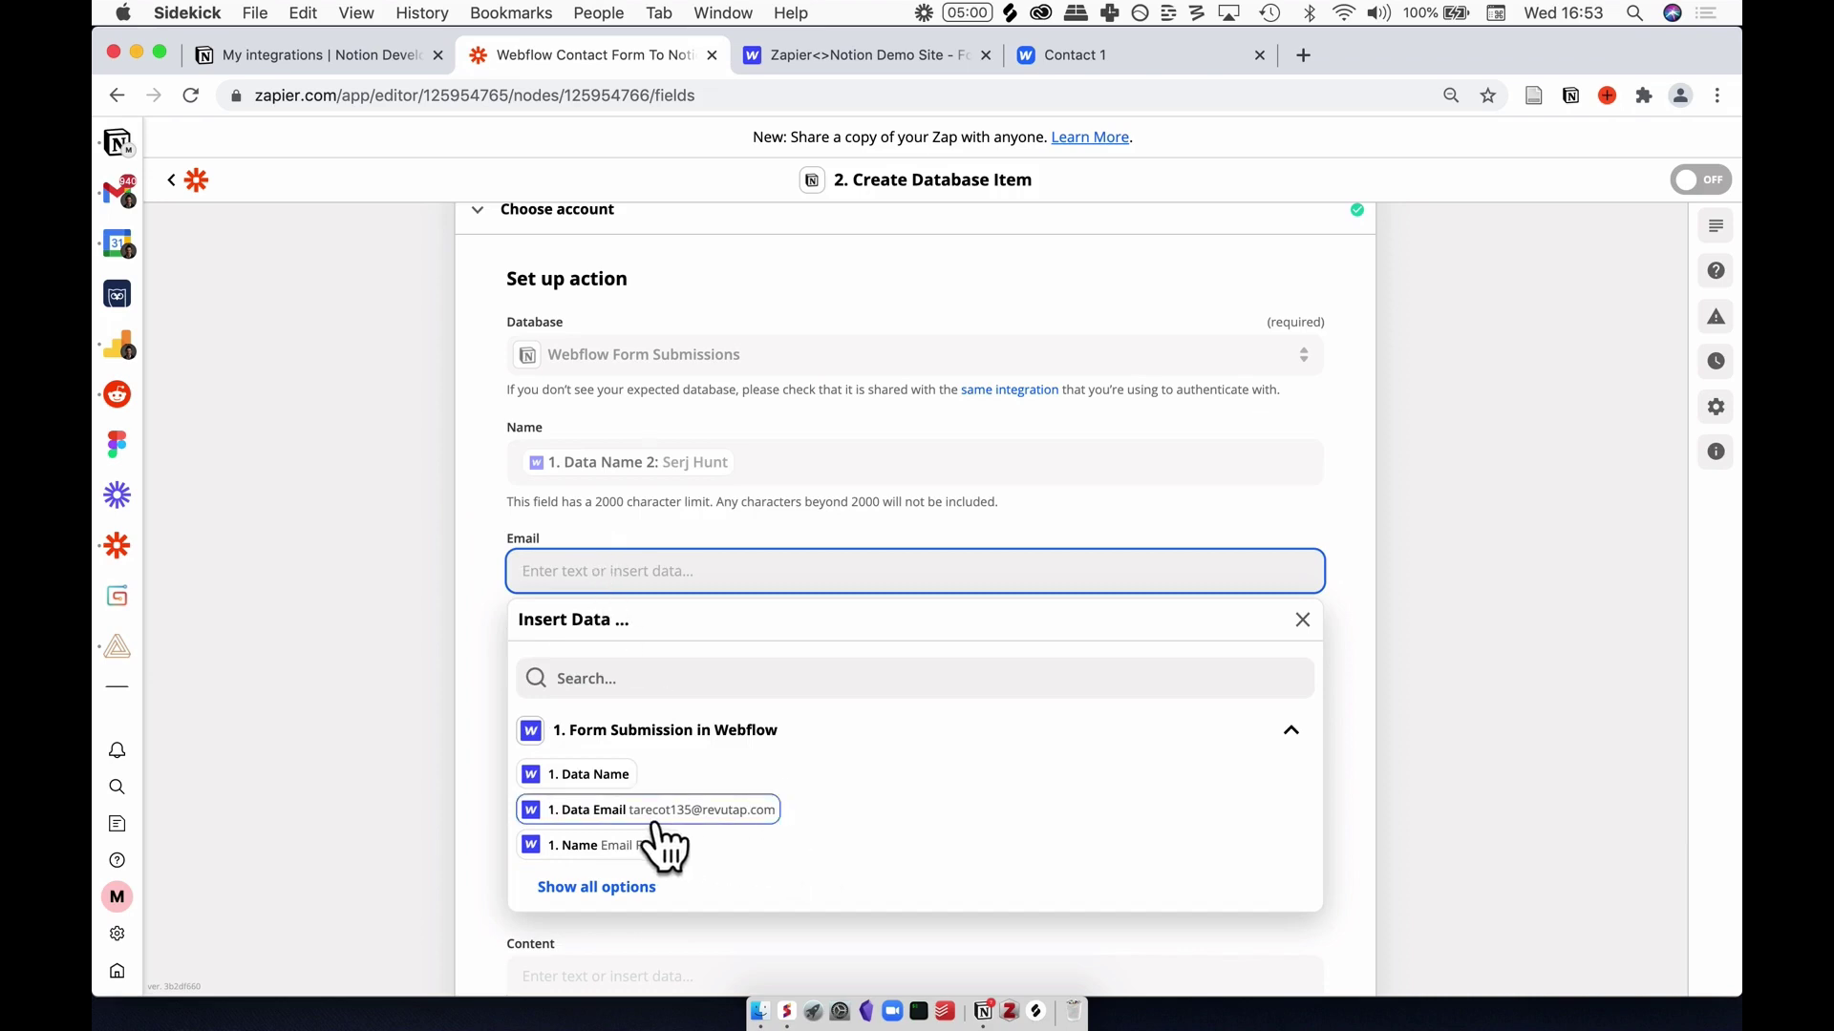
click(752, 819)
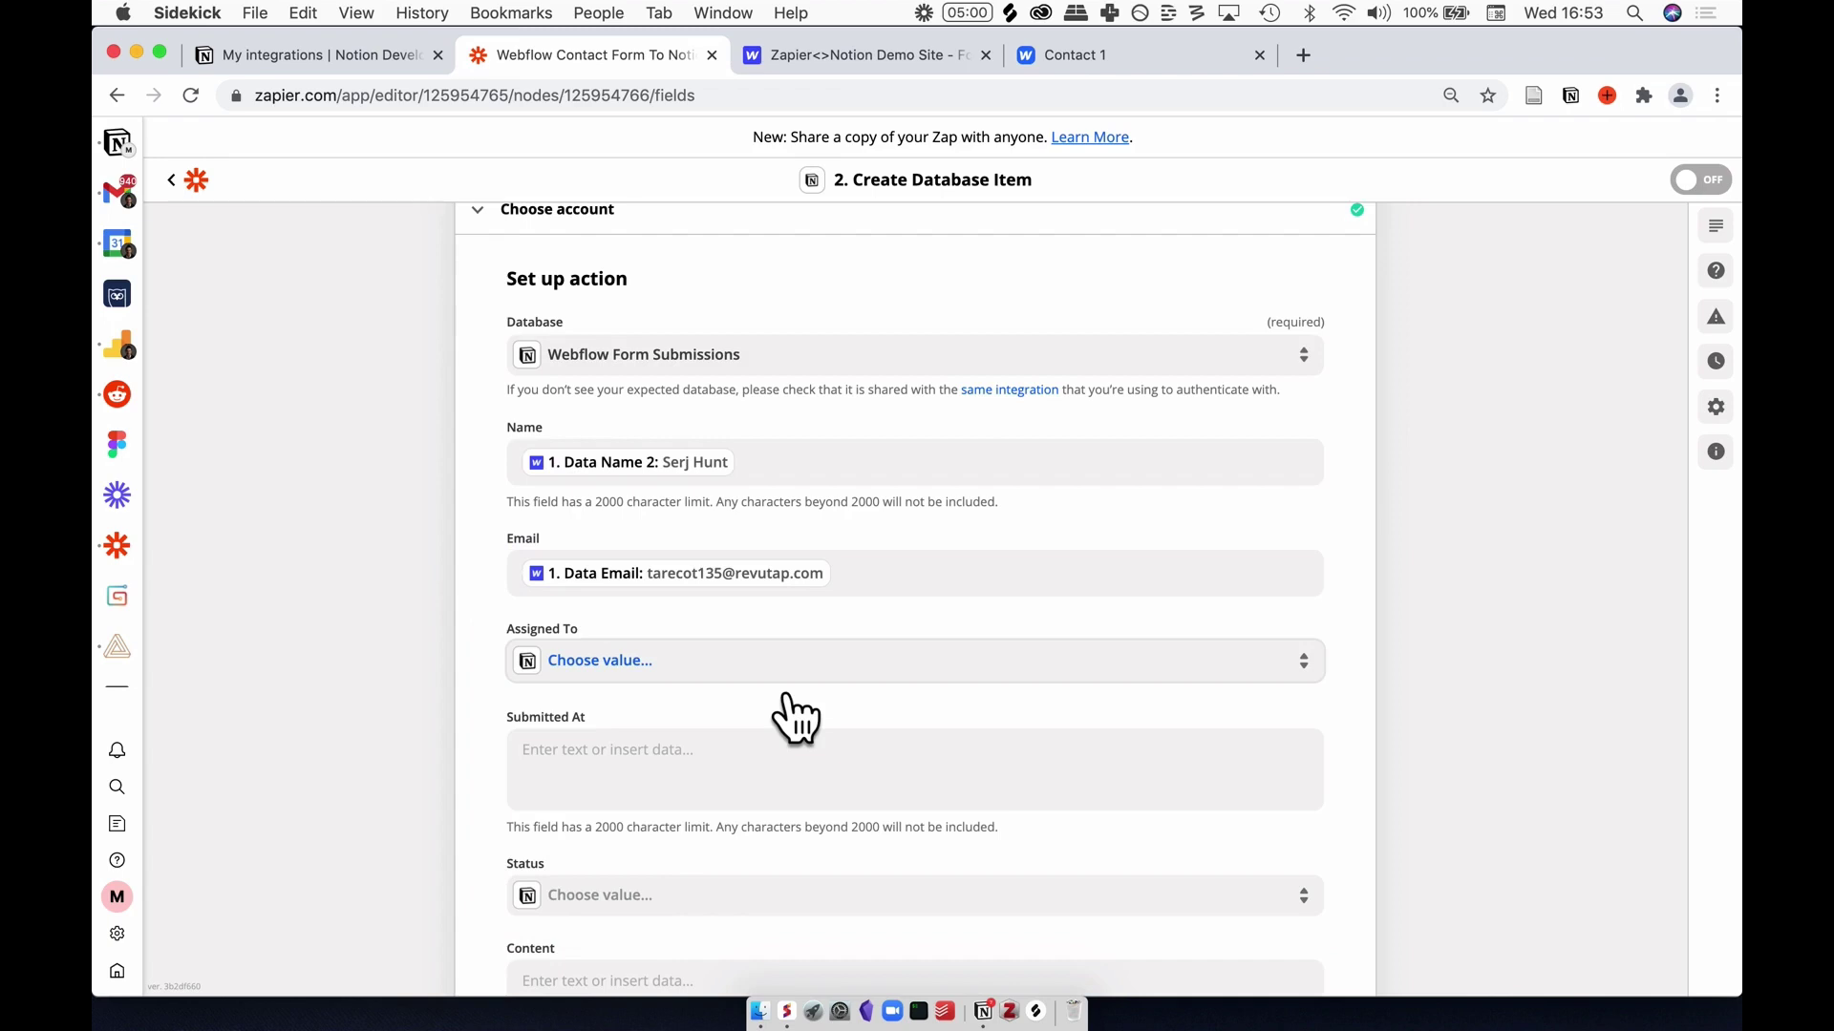
Step: Set Assigned To to Tutorial Account
click(783, 680)
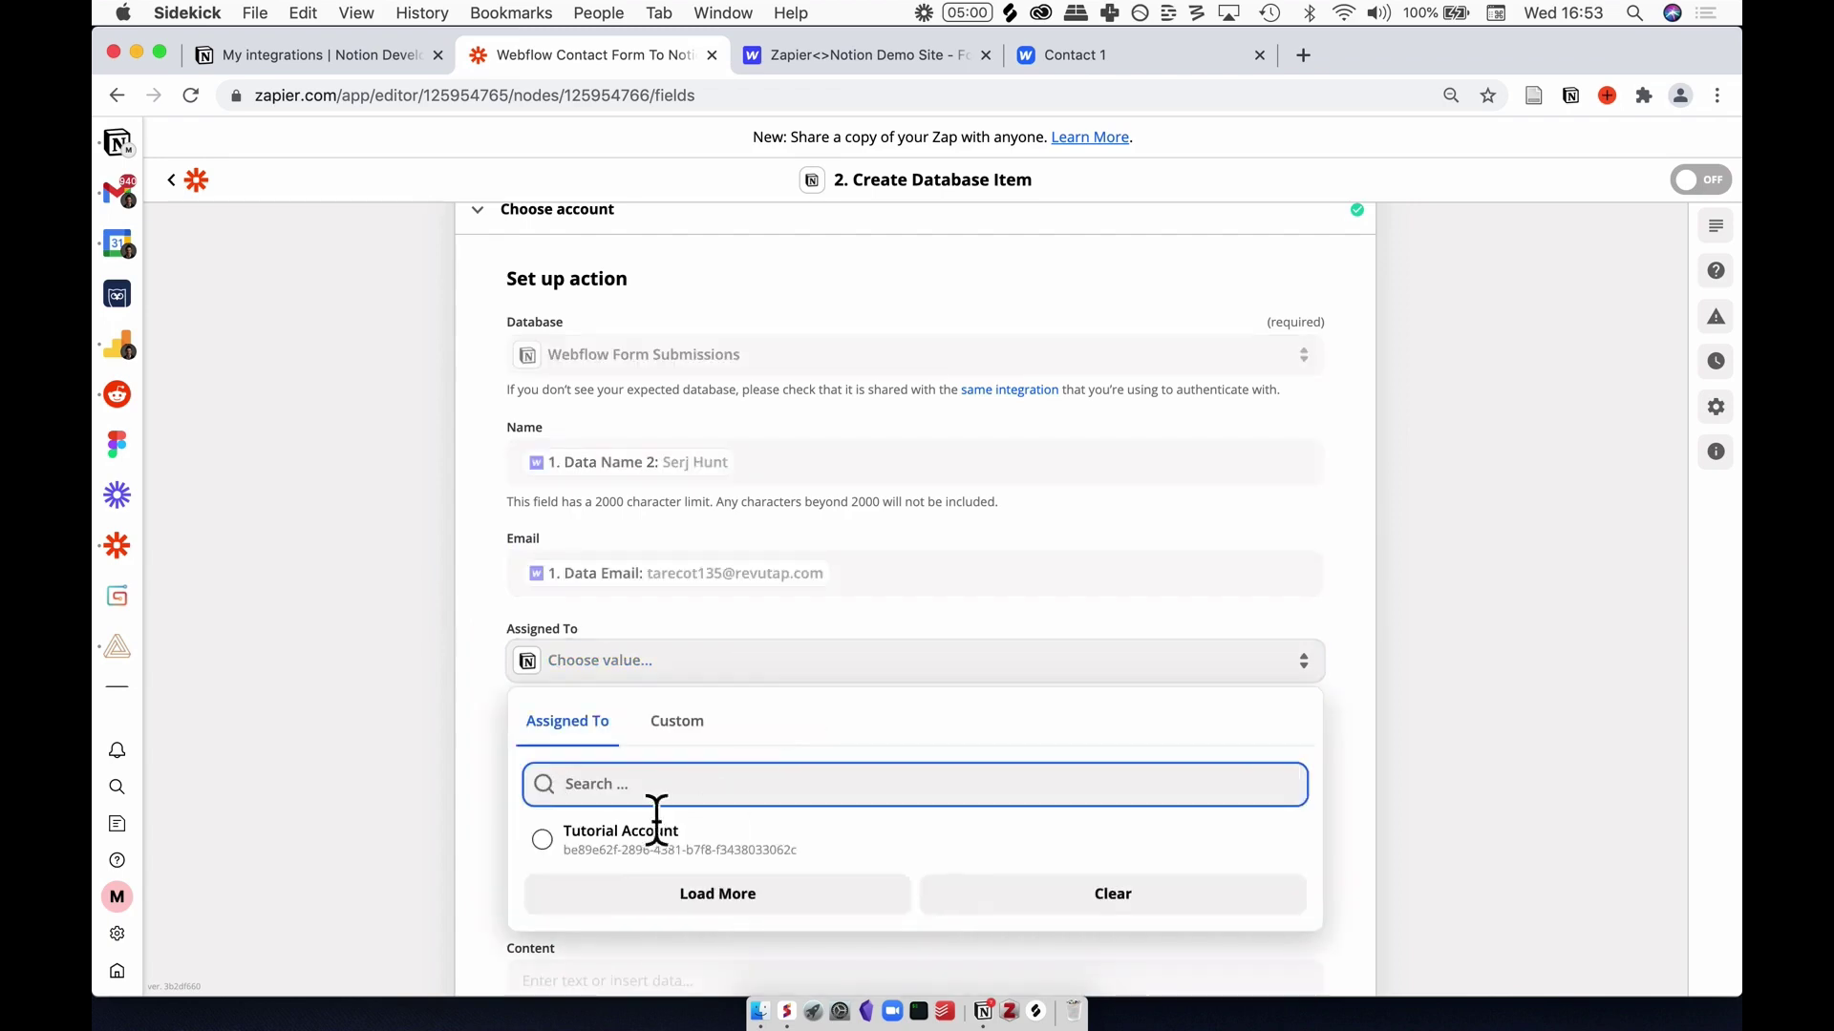
click(606, 845)
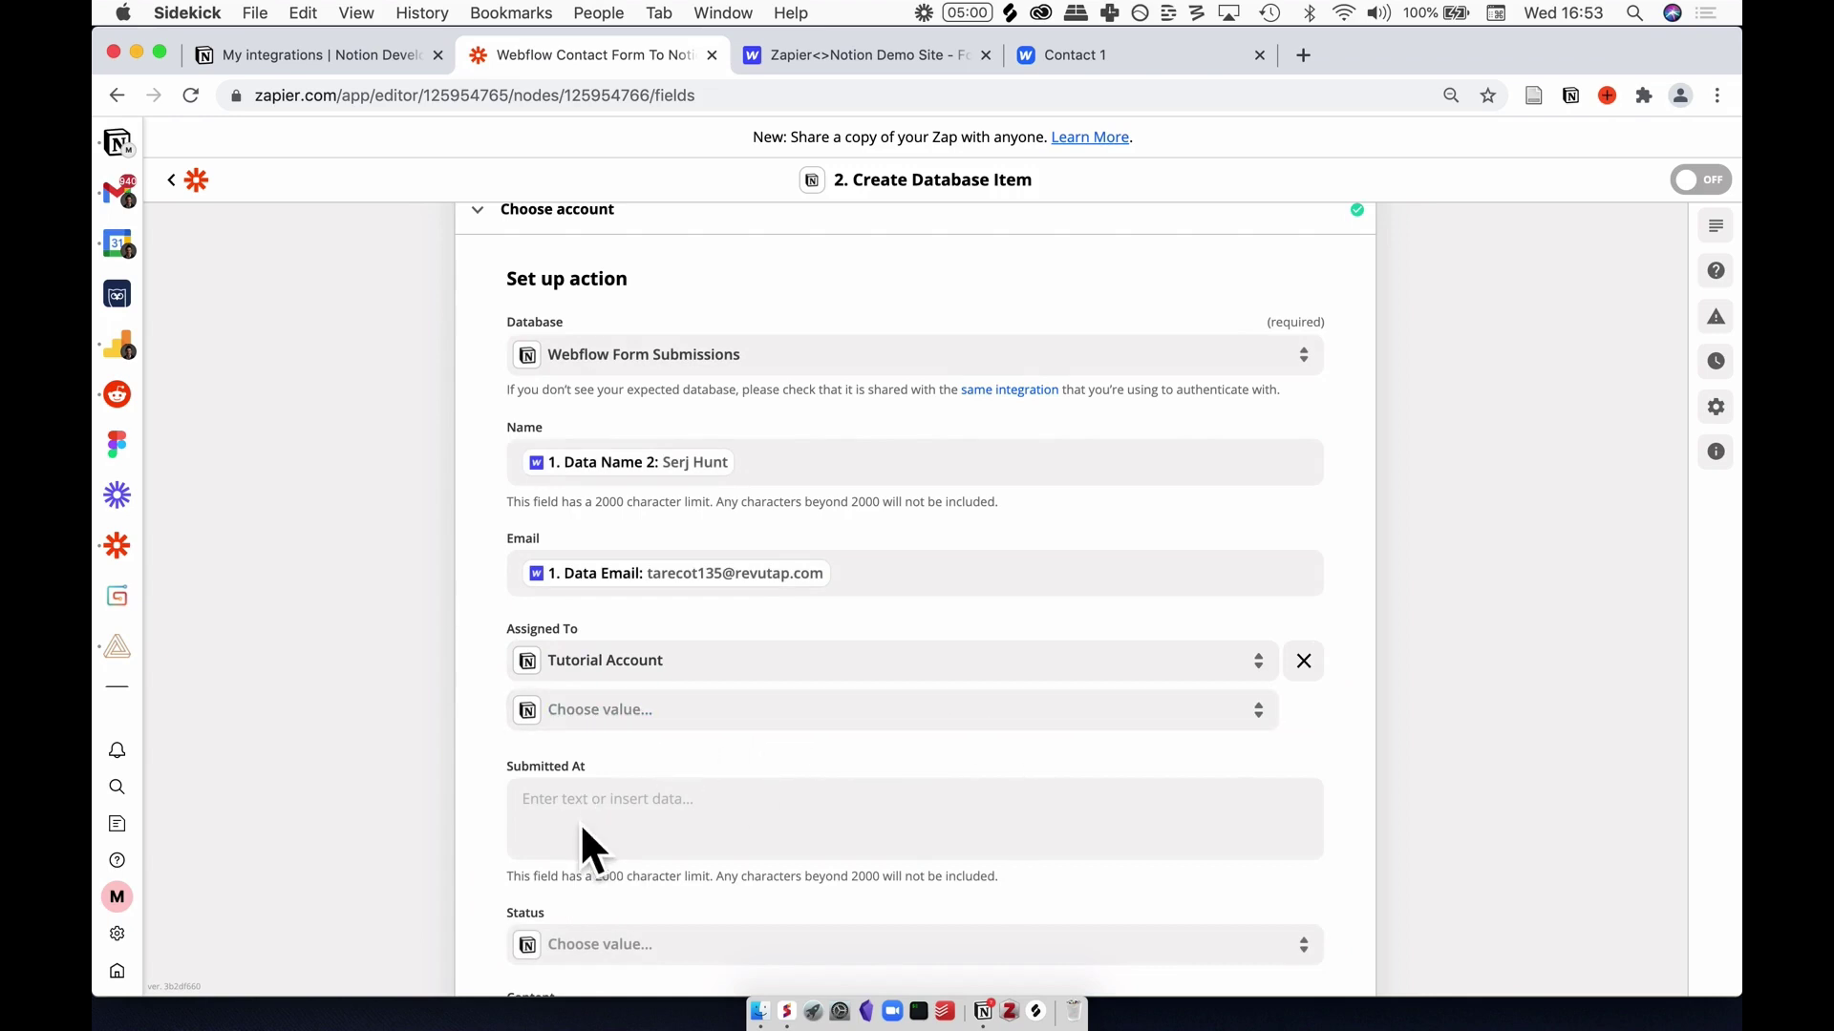
scroll(580, 822, down, 3)
Step: Fill the Submitted At field with the form's 1. Submitted At value
click(627, 683)
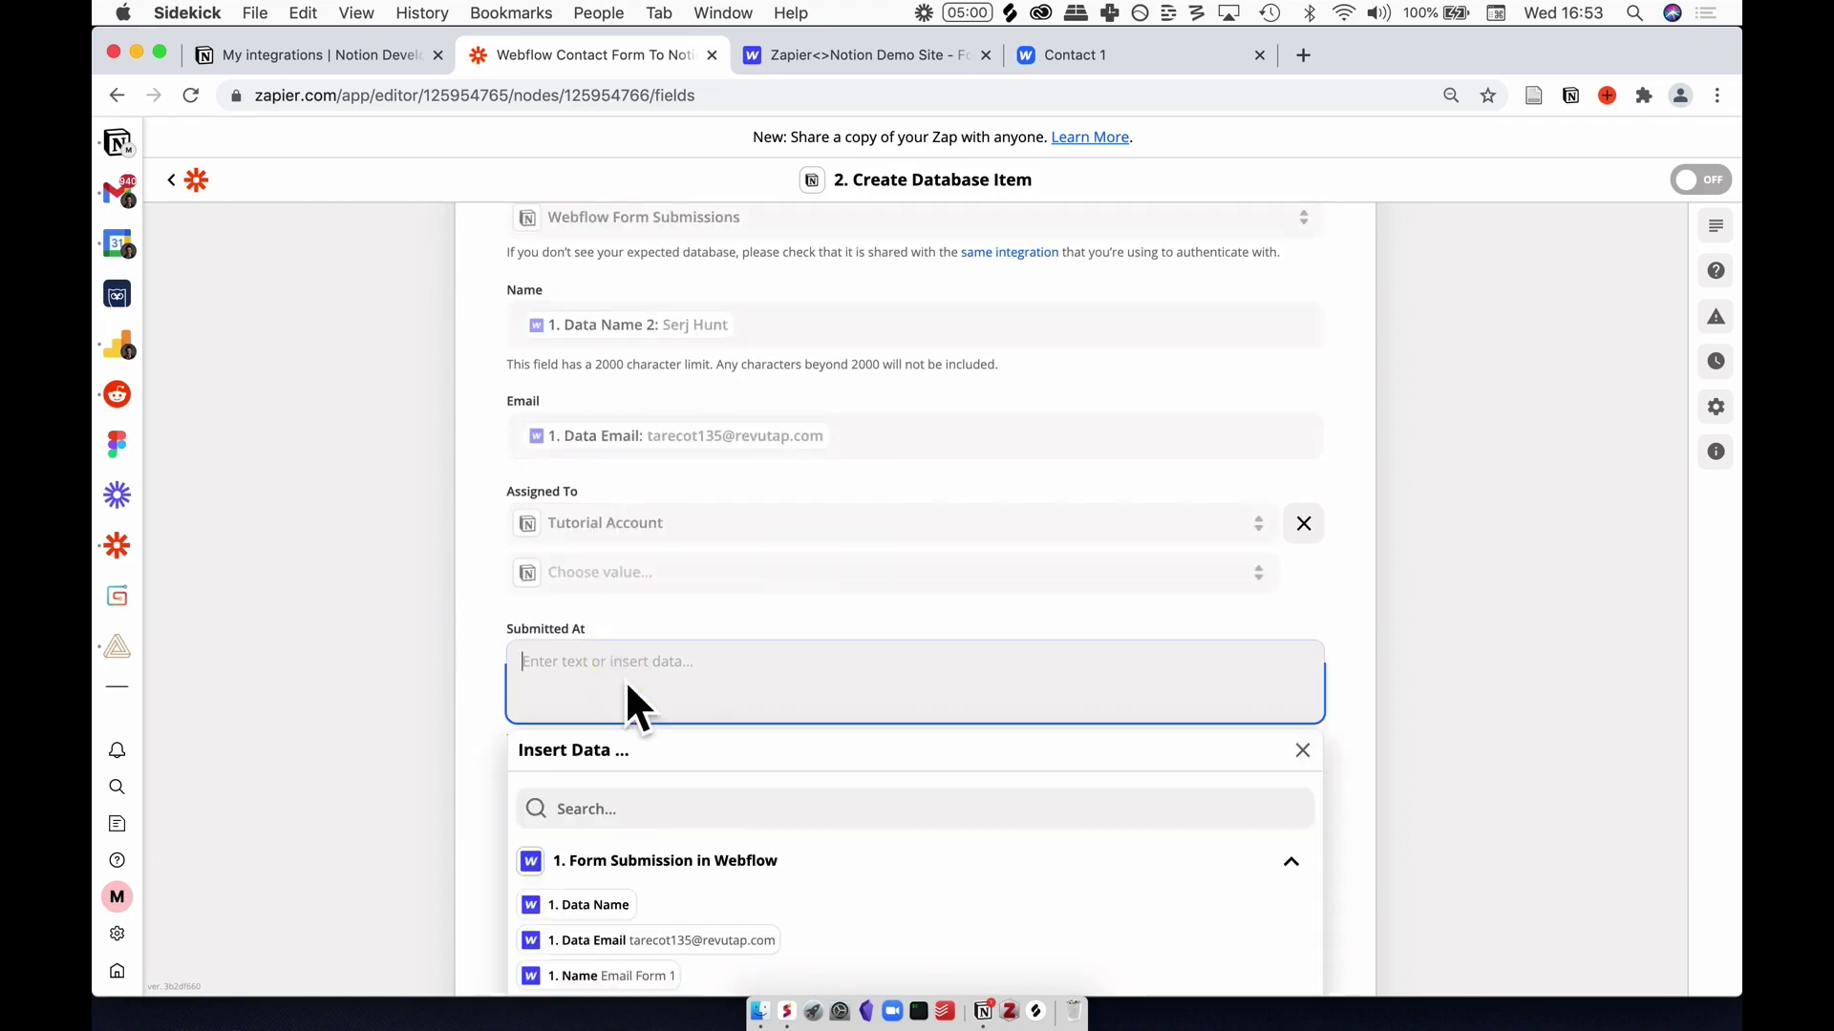
scroll(484, 741, down, 4)
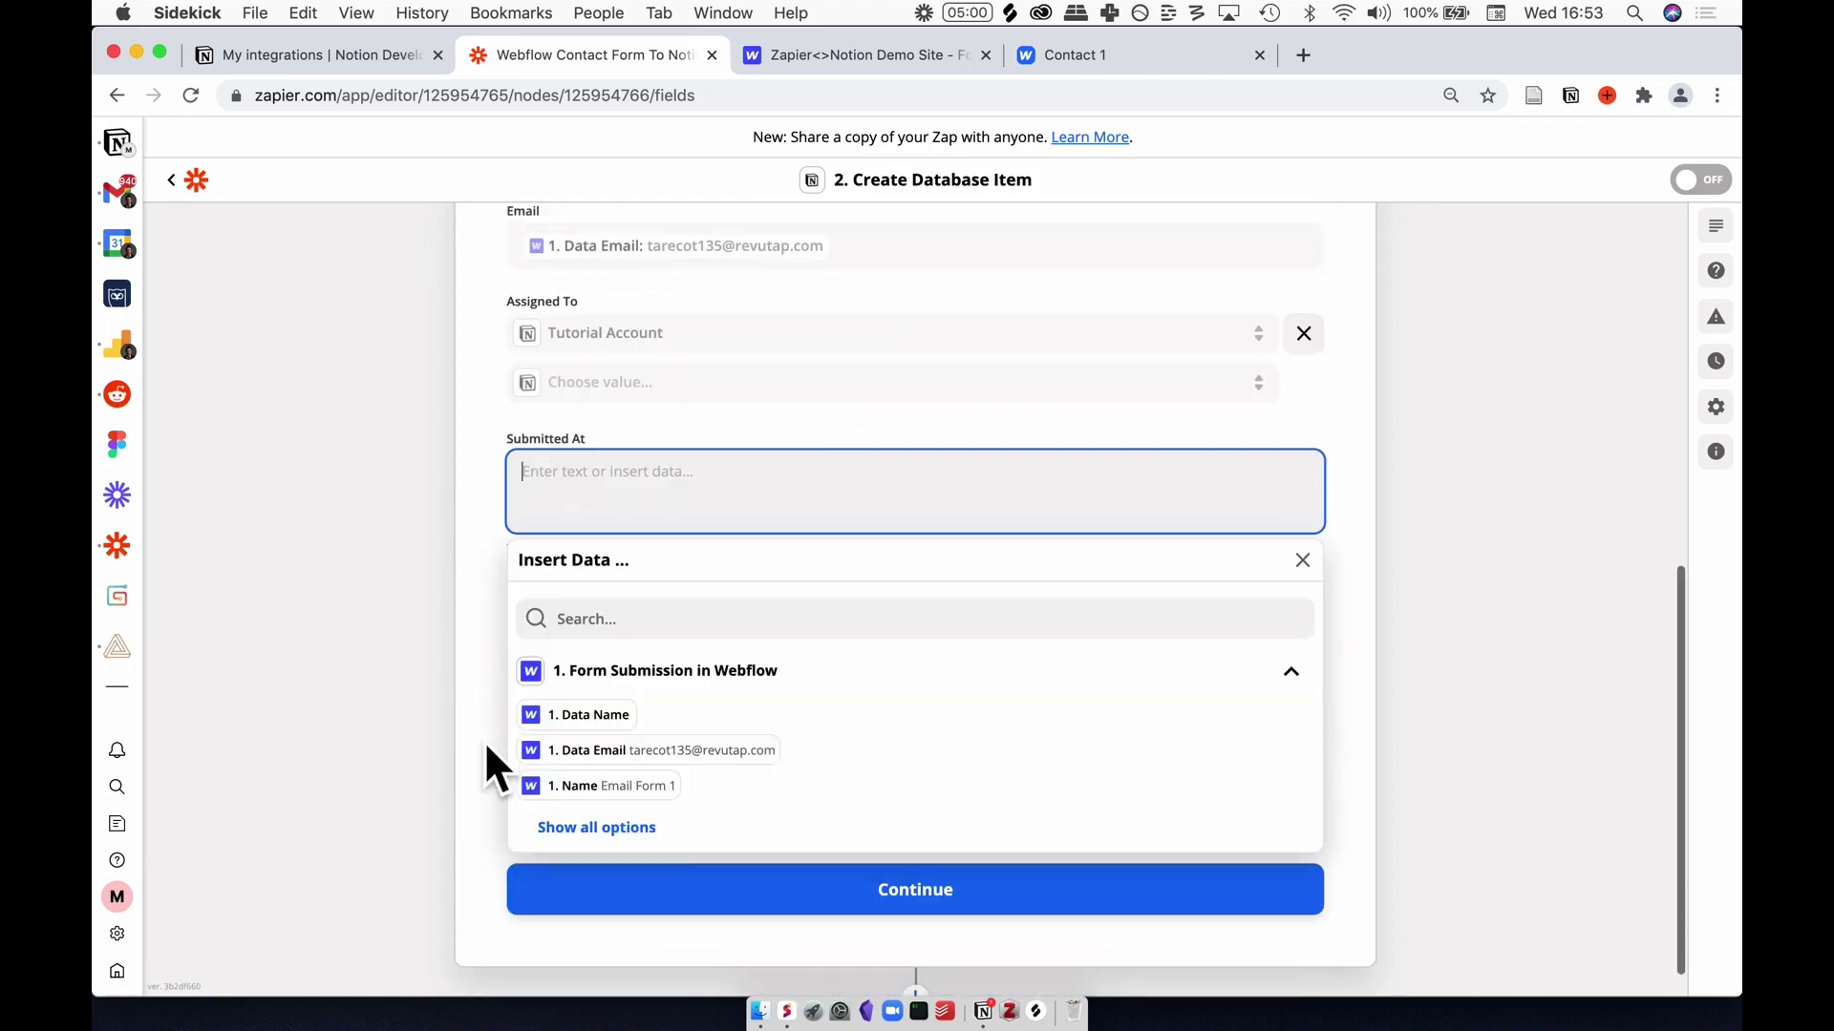
click(638, 829)
scroll(829, 846, down, 1)
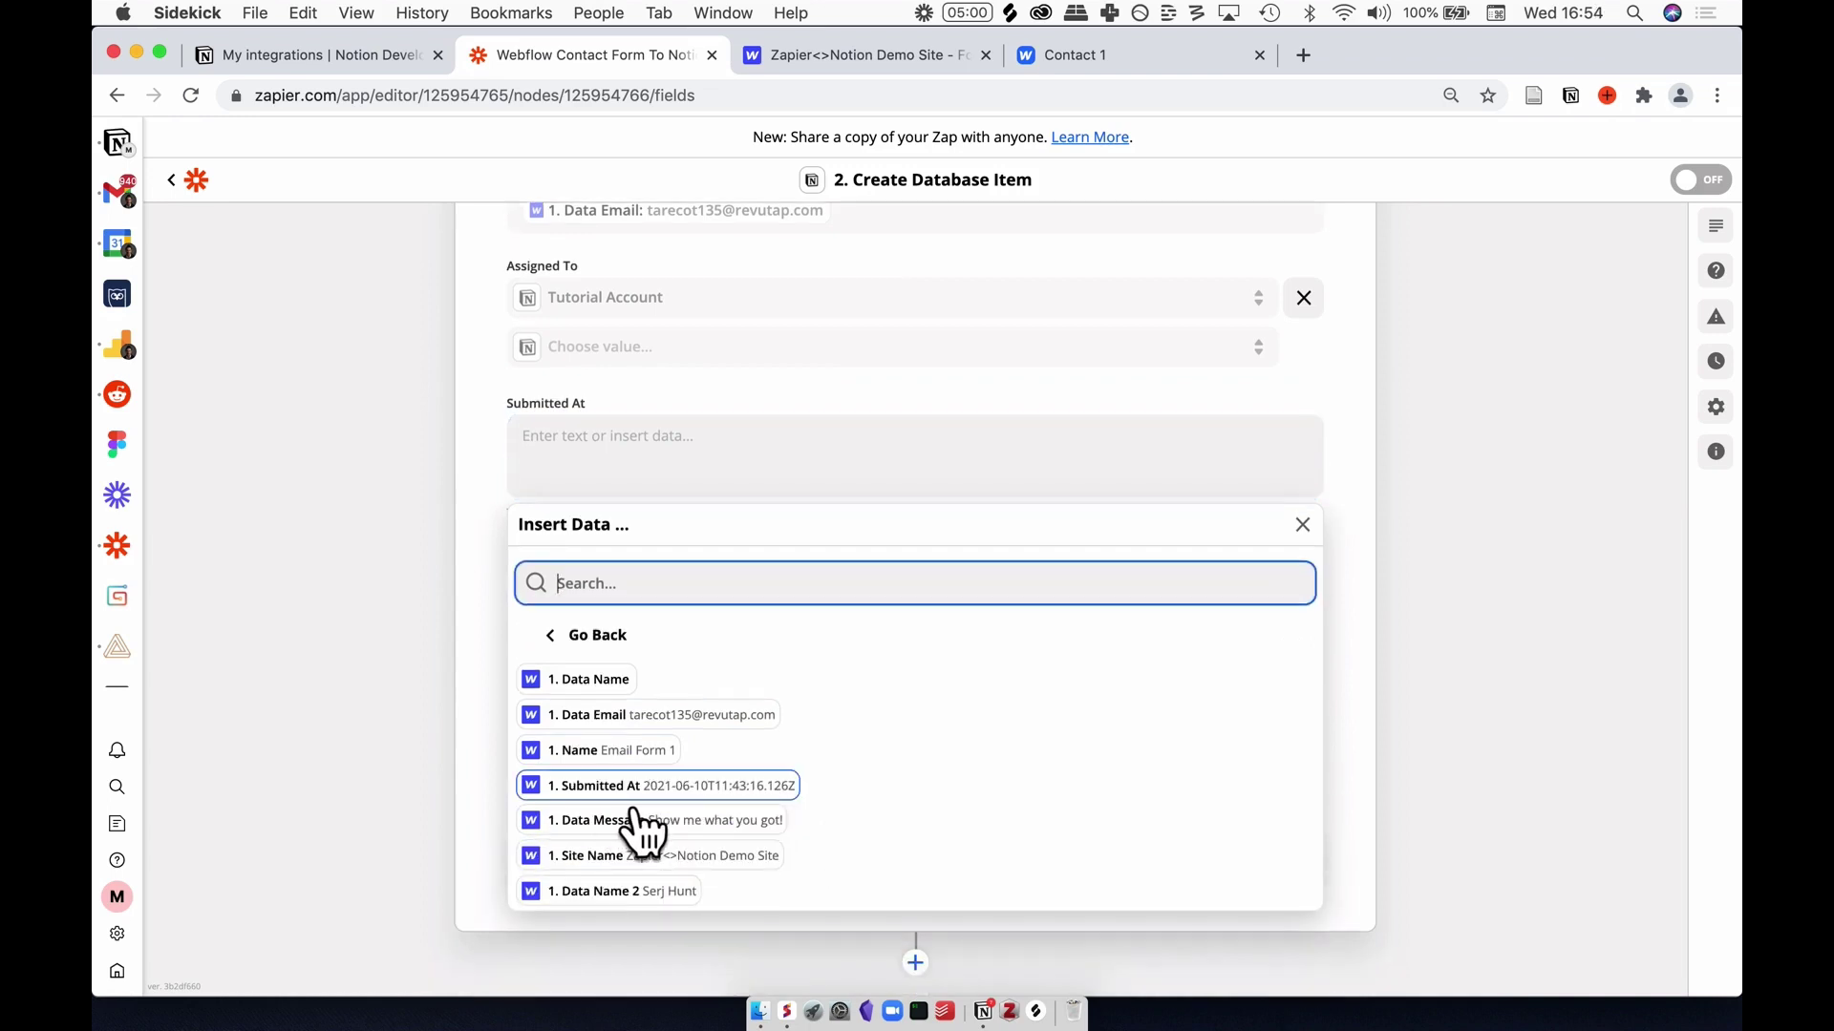
click(631, 785)
click(477, 594)
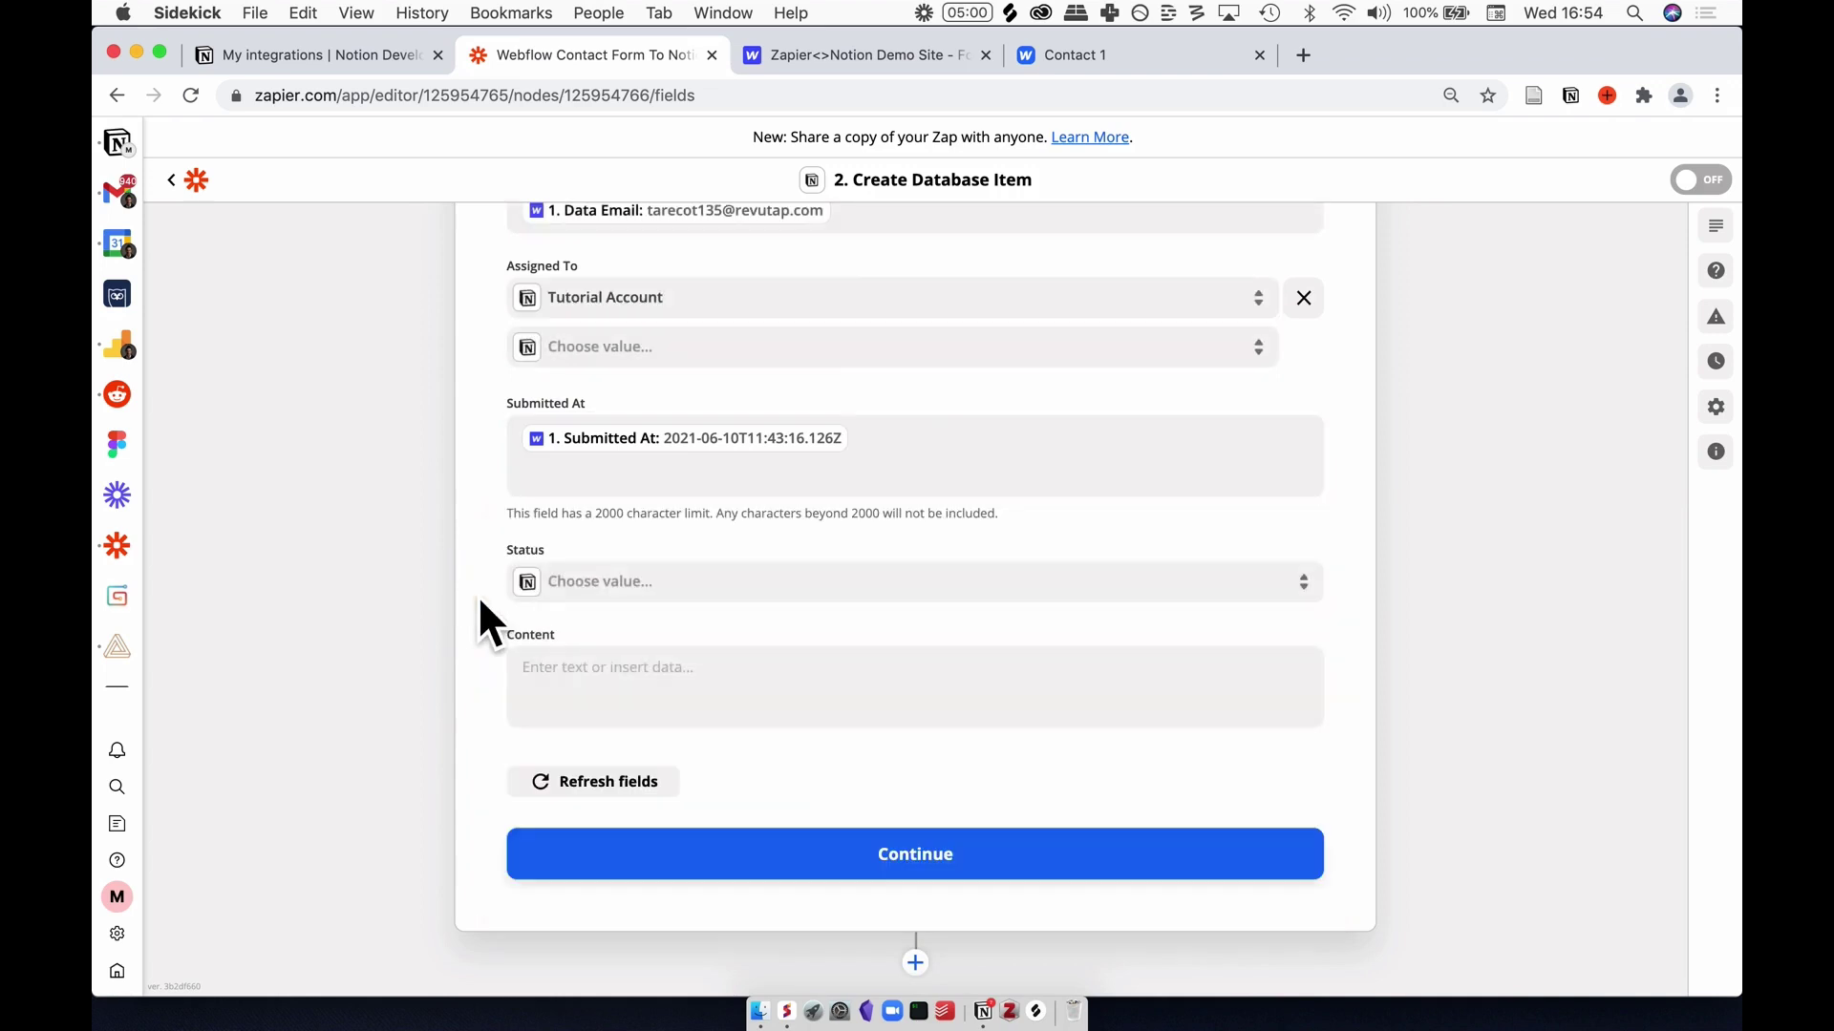
Step: Set Status to New Lead and fill Content with the form's 1. Data Message
click(1163, 594)
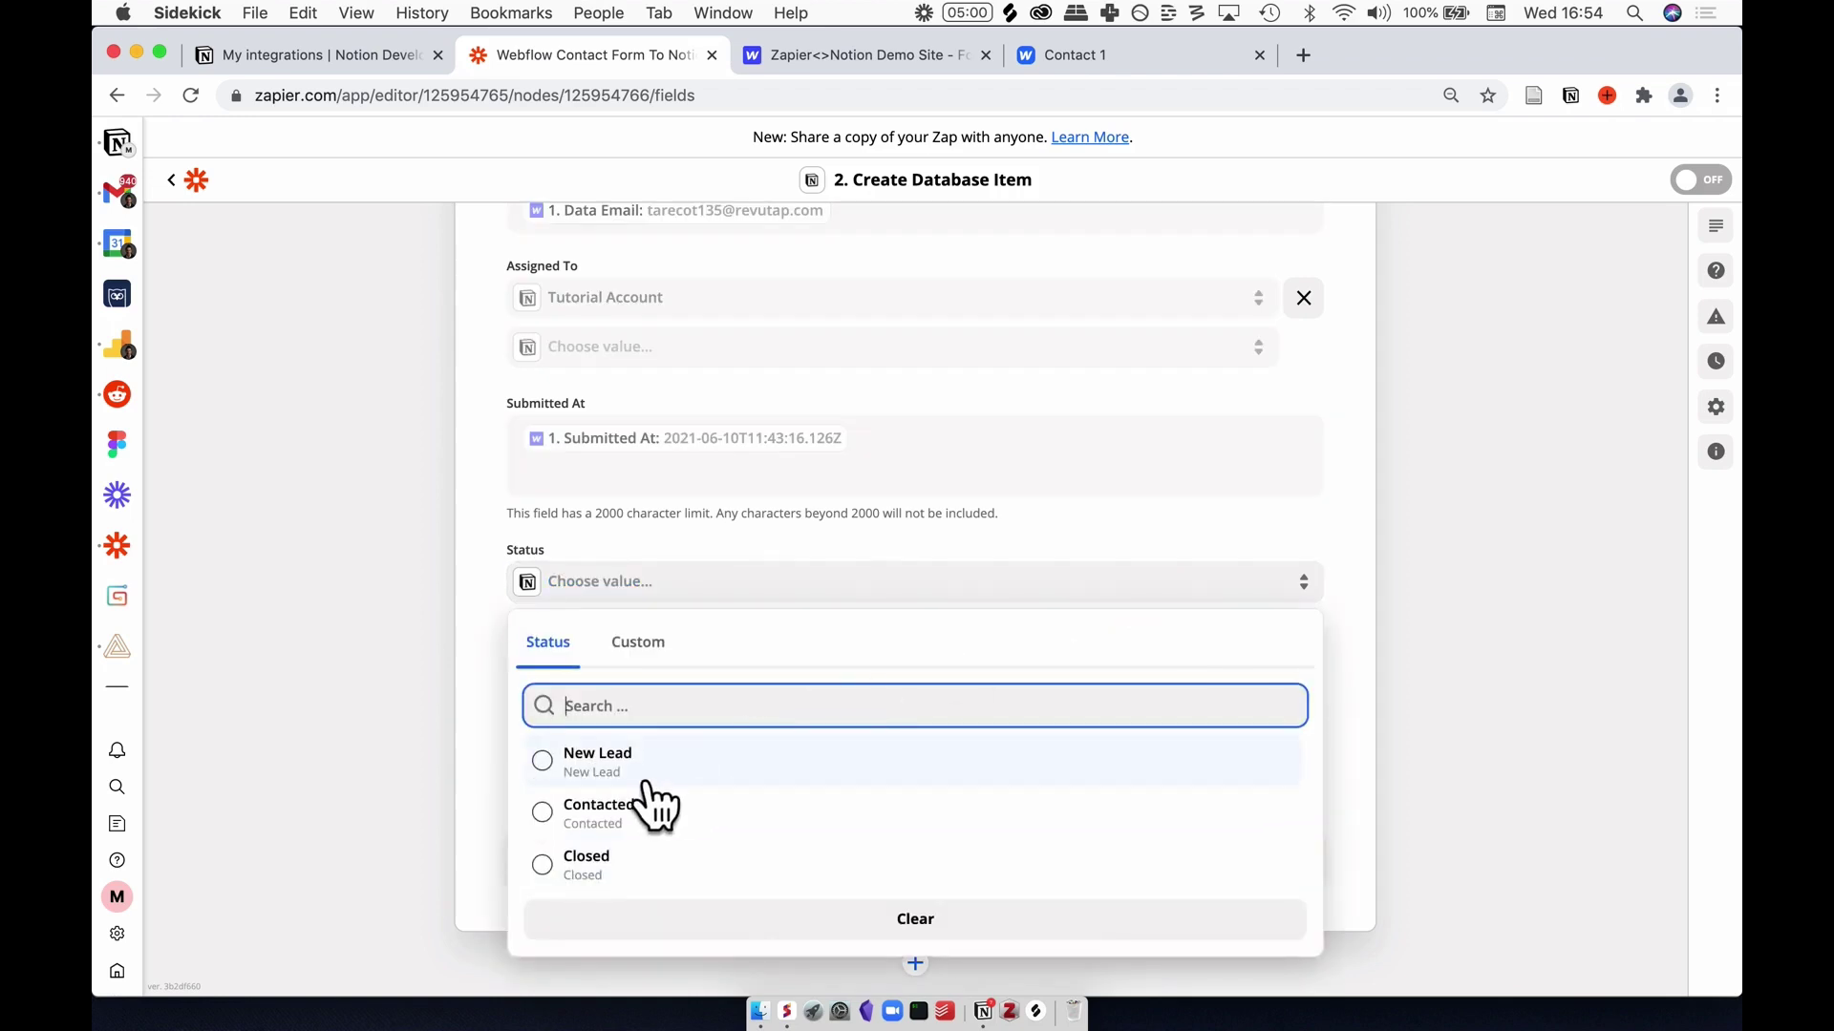
click(646, 781)
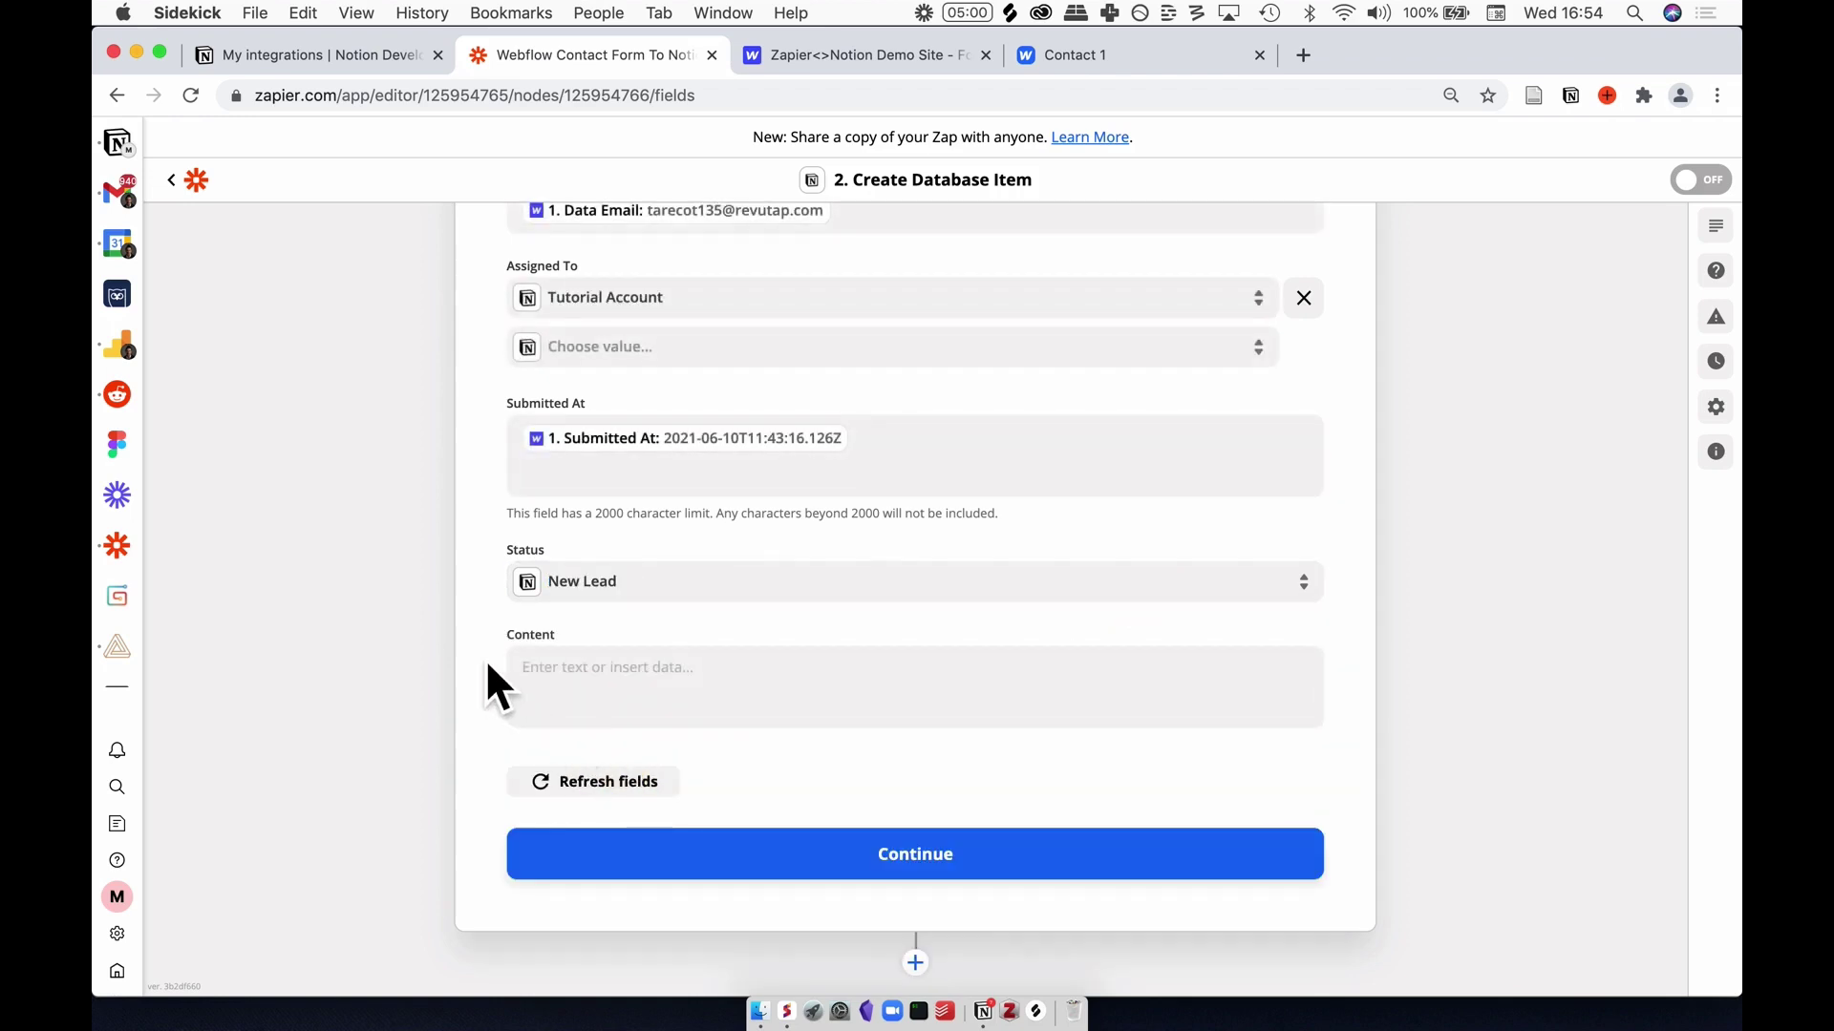
click(603, 691)
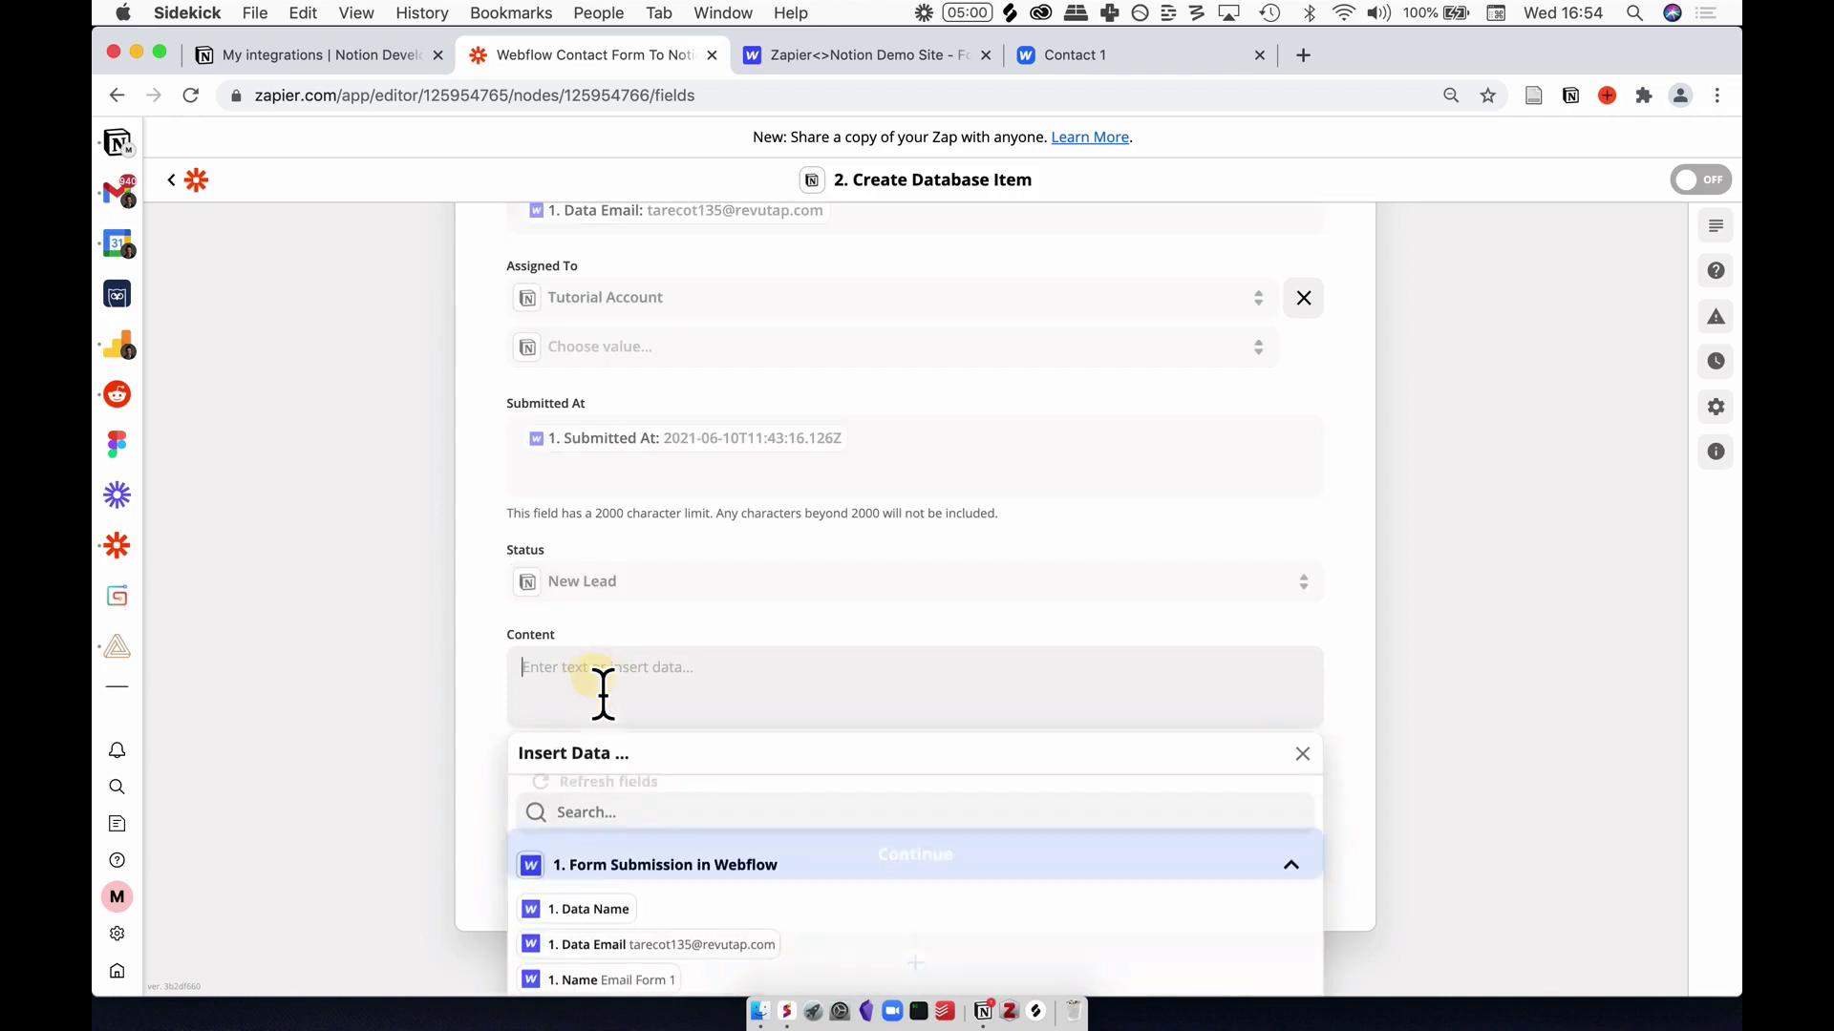
scroll(603, 692, down, 1)
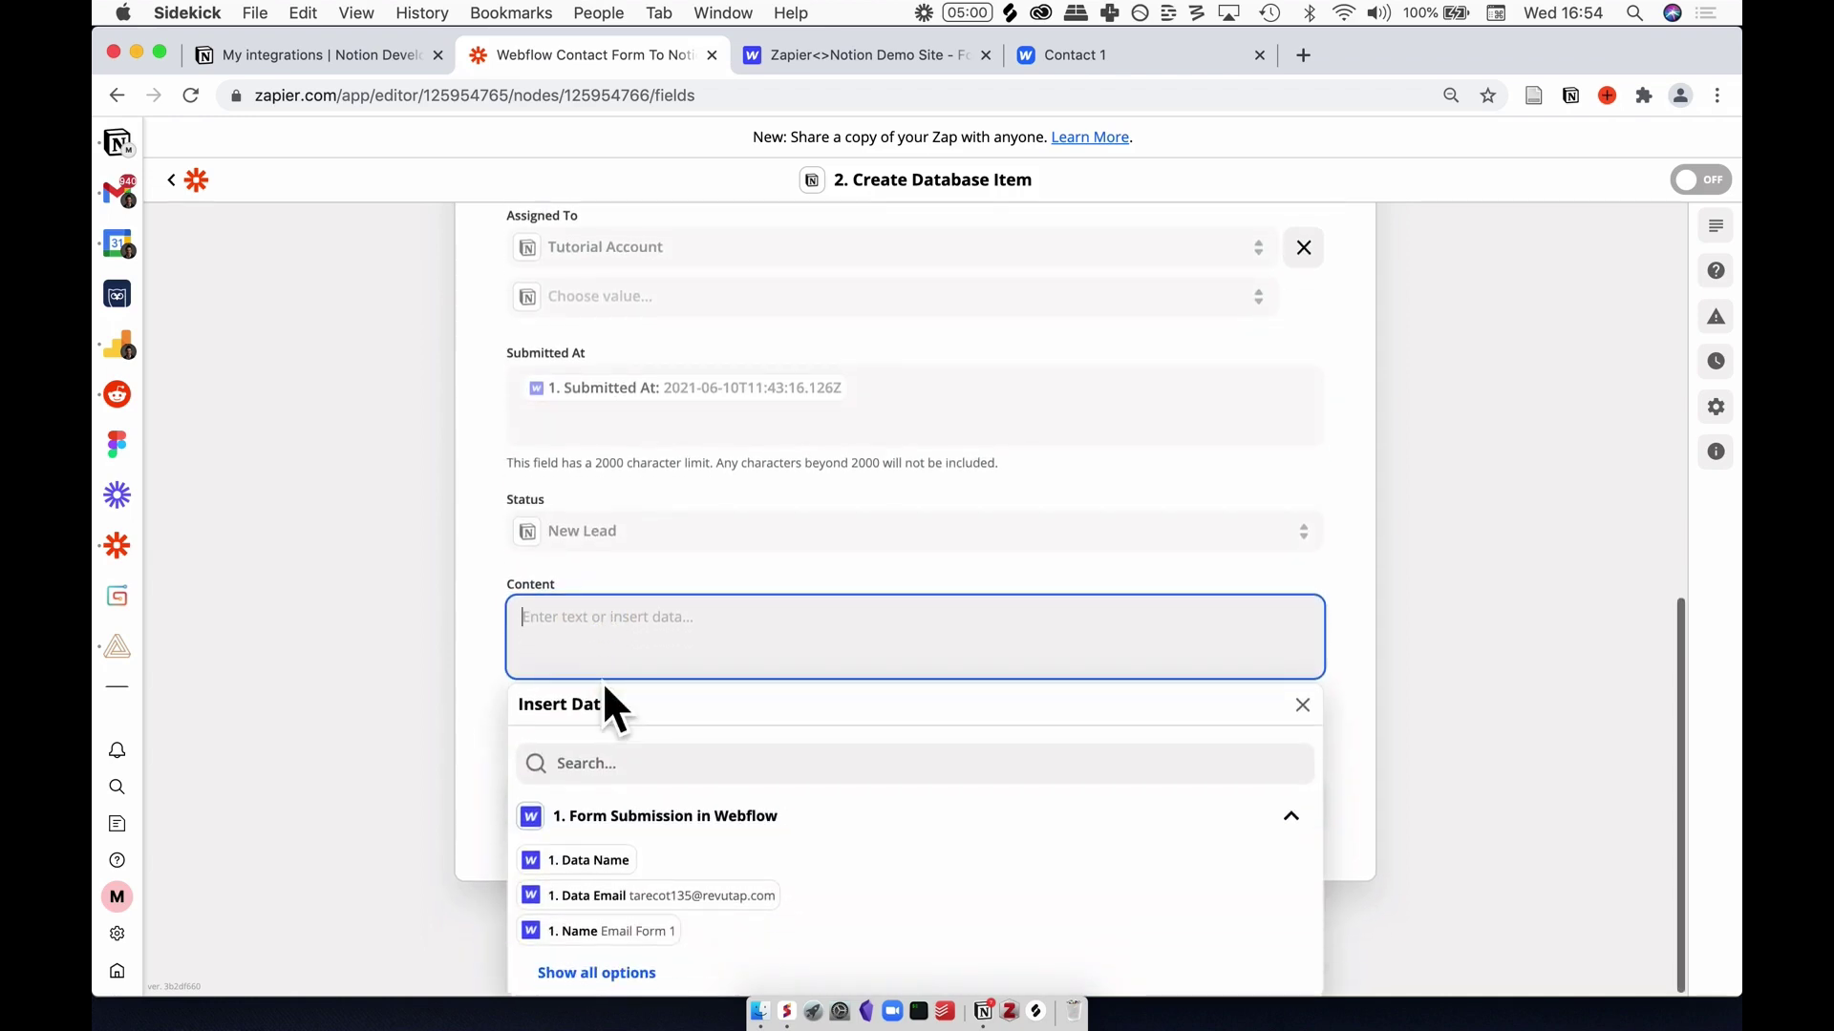
click(630, 973)
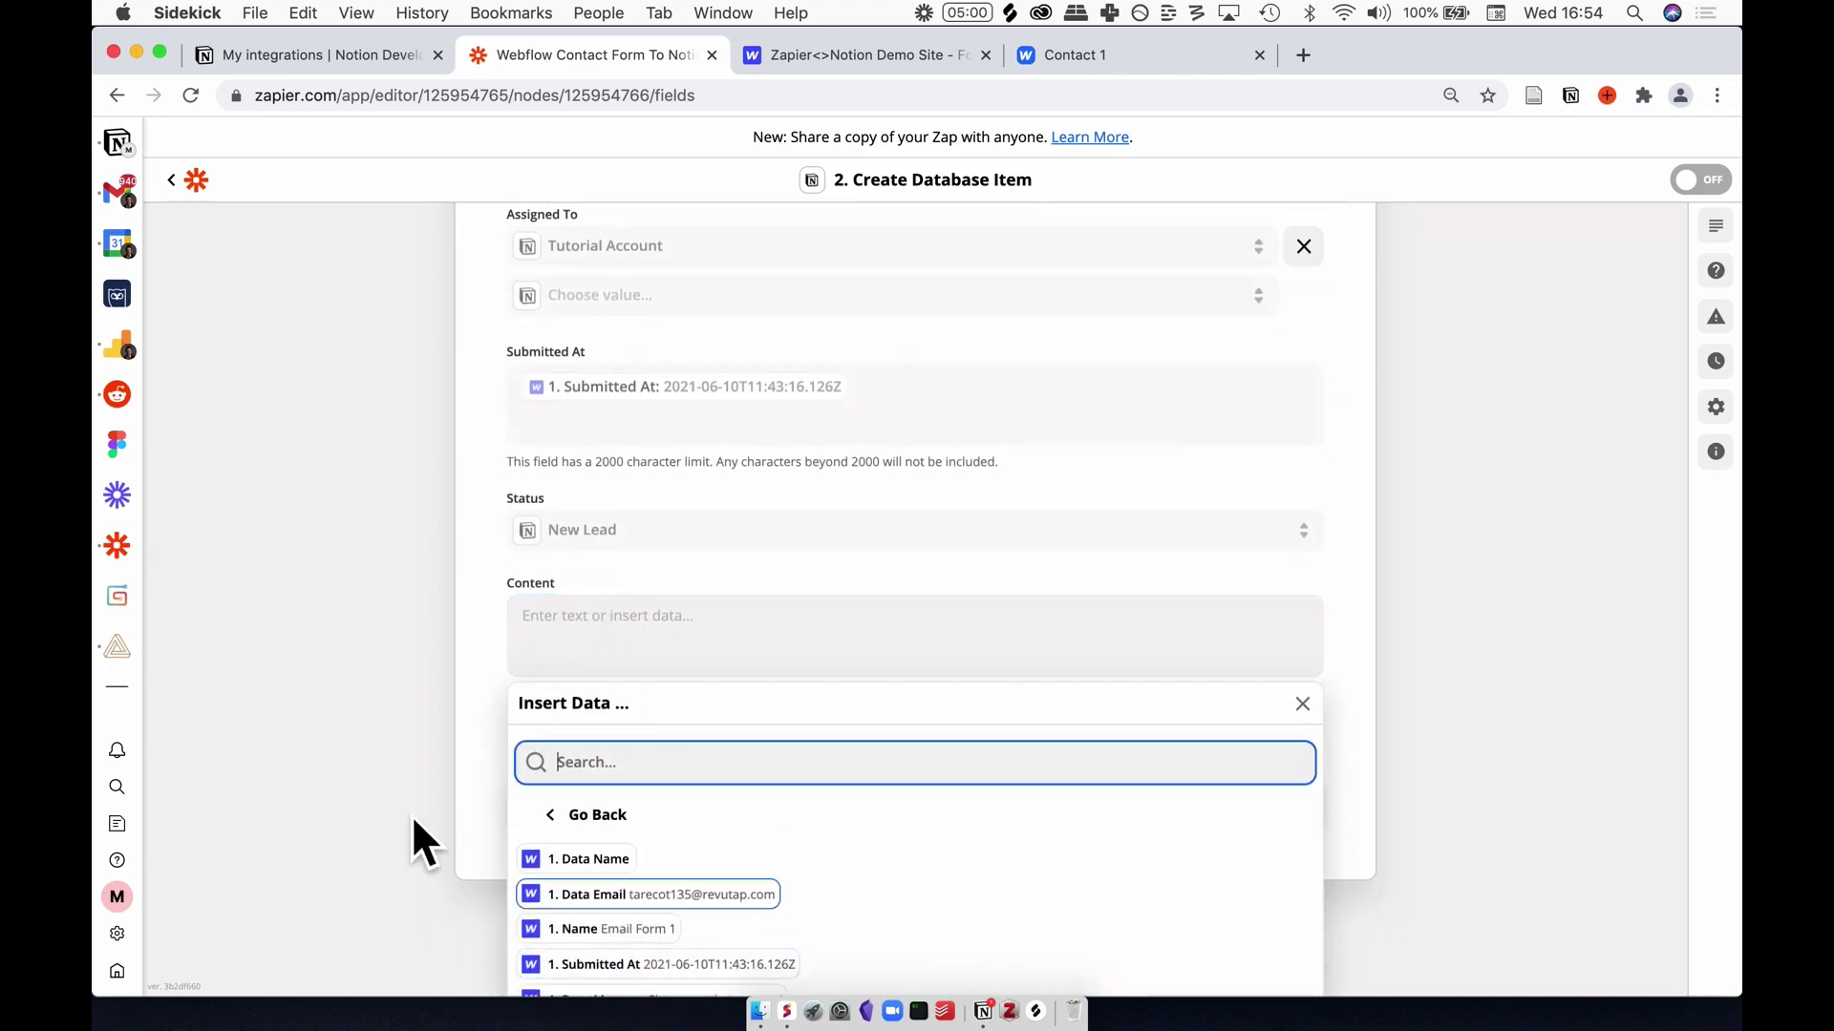
scroll(410, 816, down, 2)
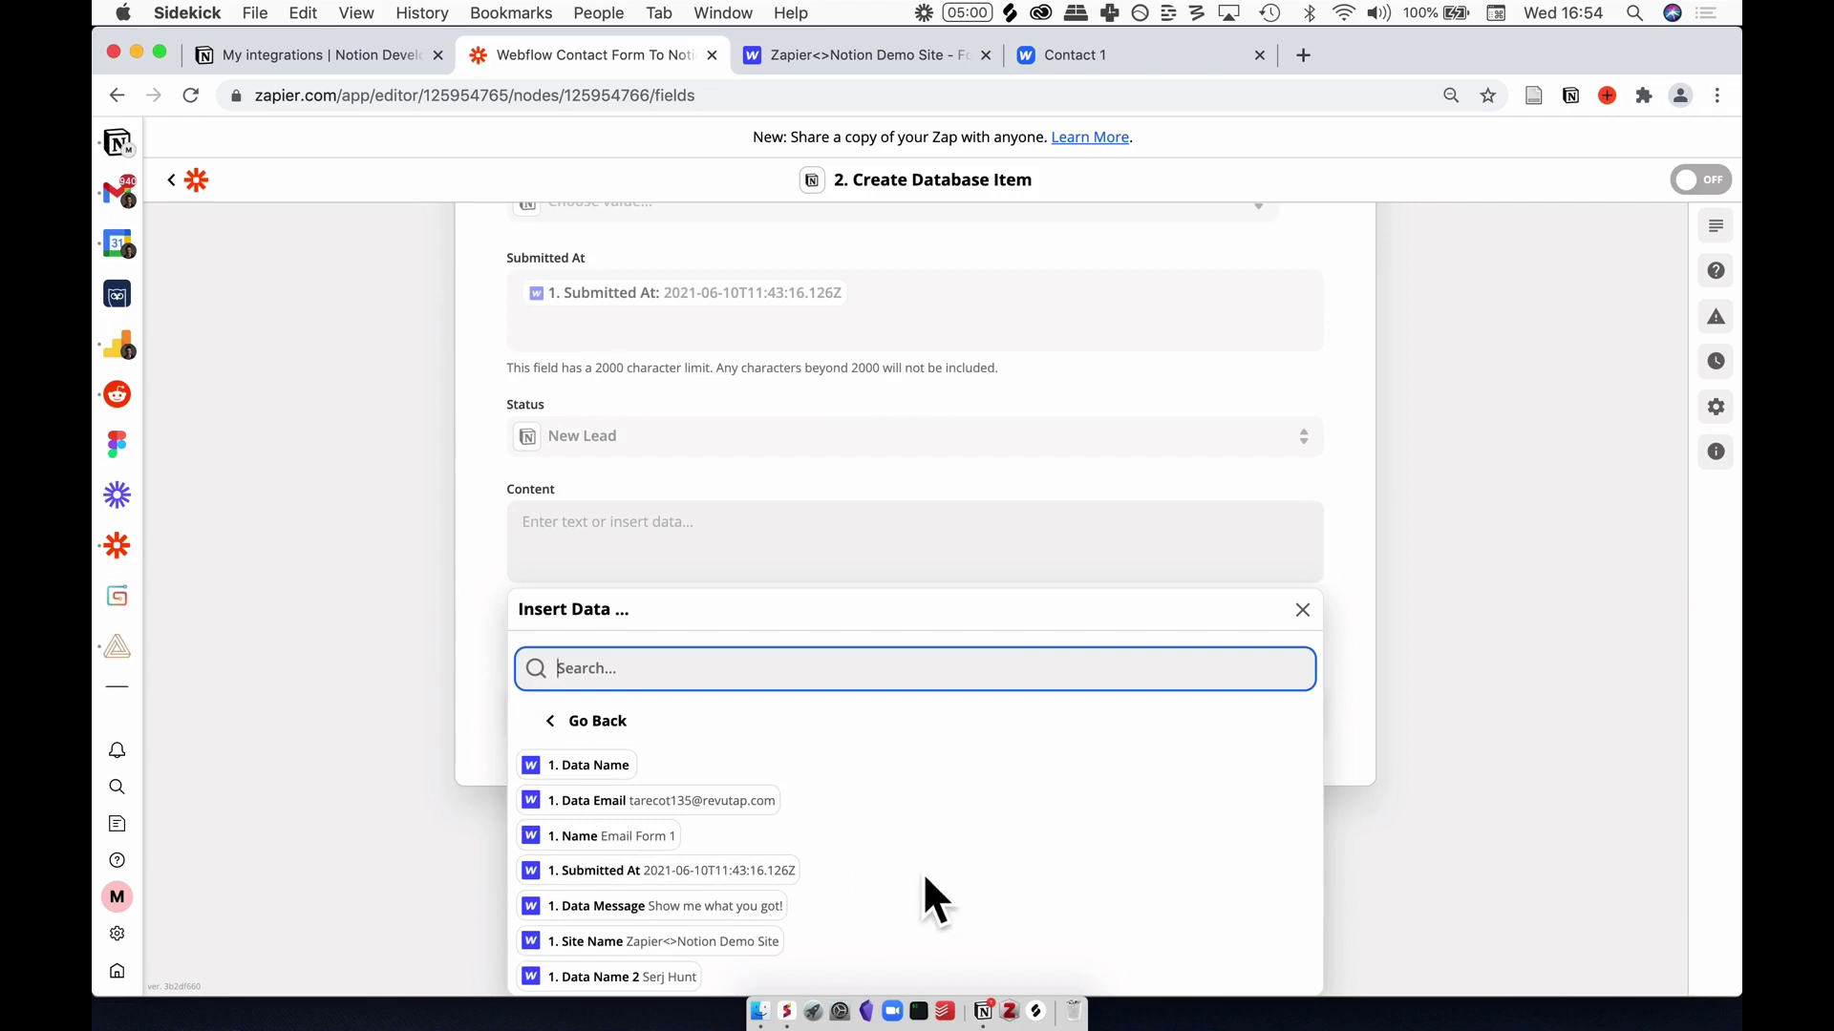
click(617, 905)
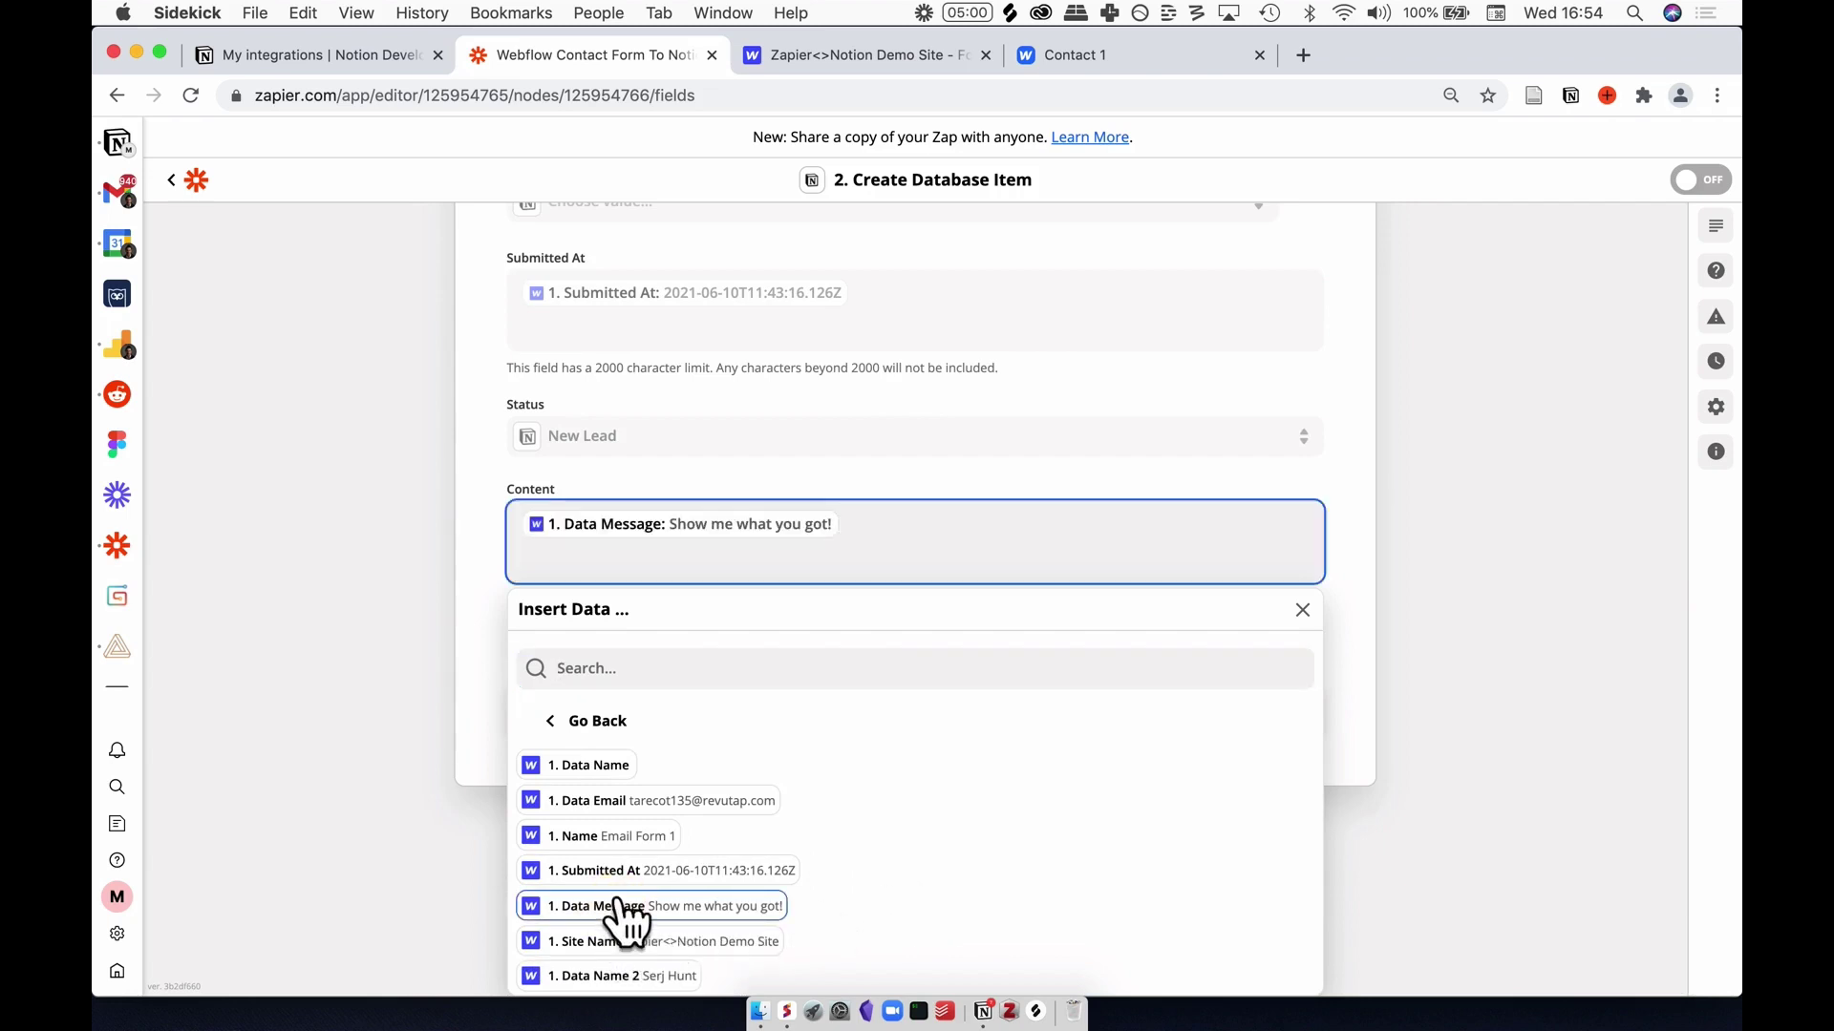
click(477, 696)
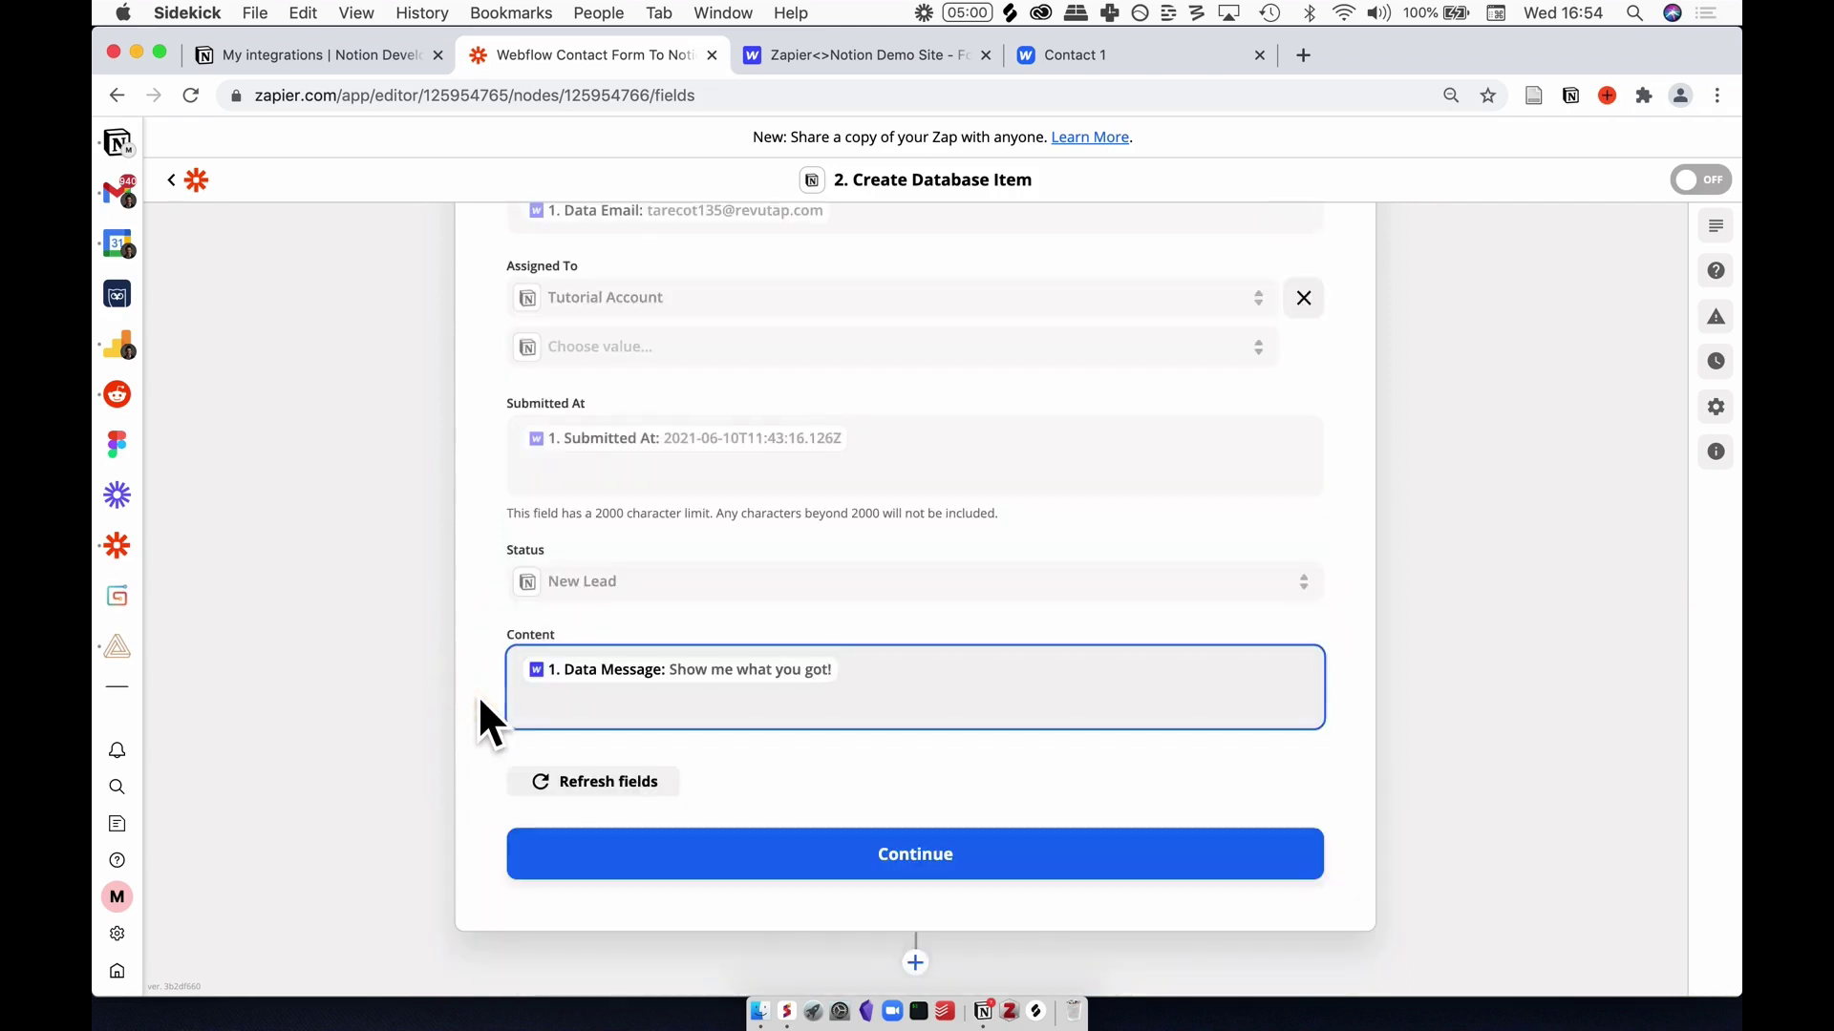
click(925, 871)
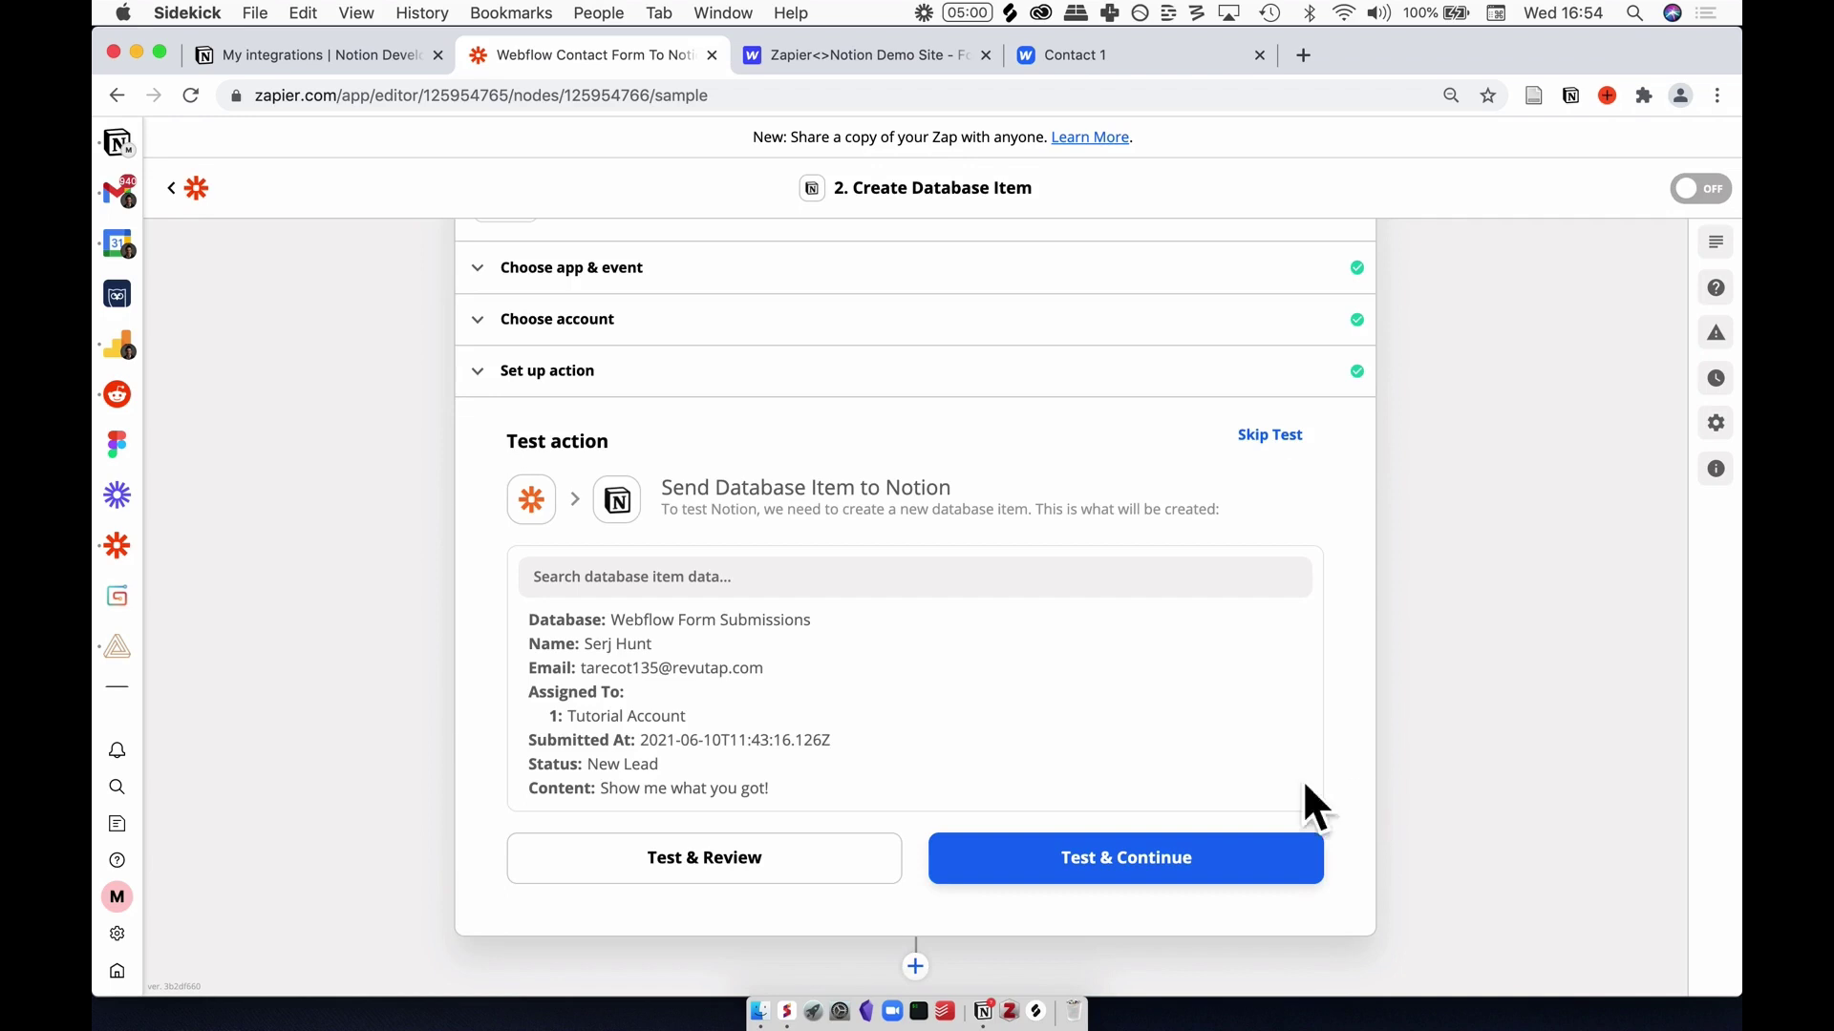
Step: Run Test & Continue to create a Notion item and review the successful test data
click(1087, 859)
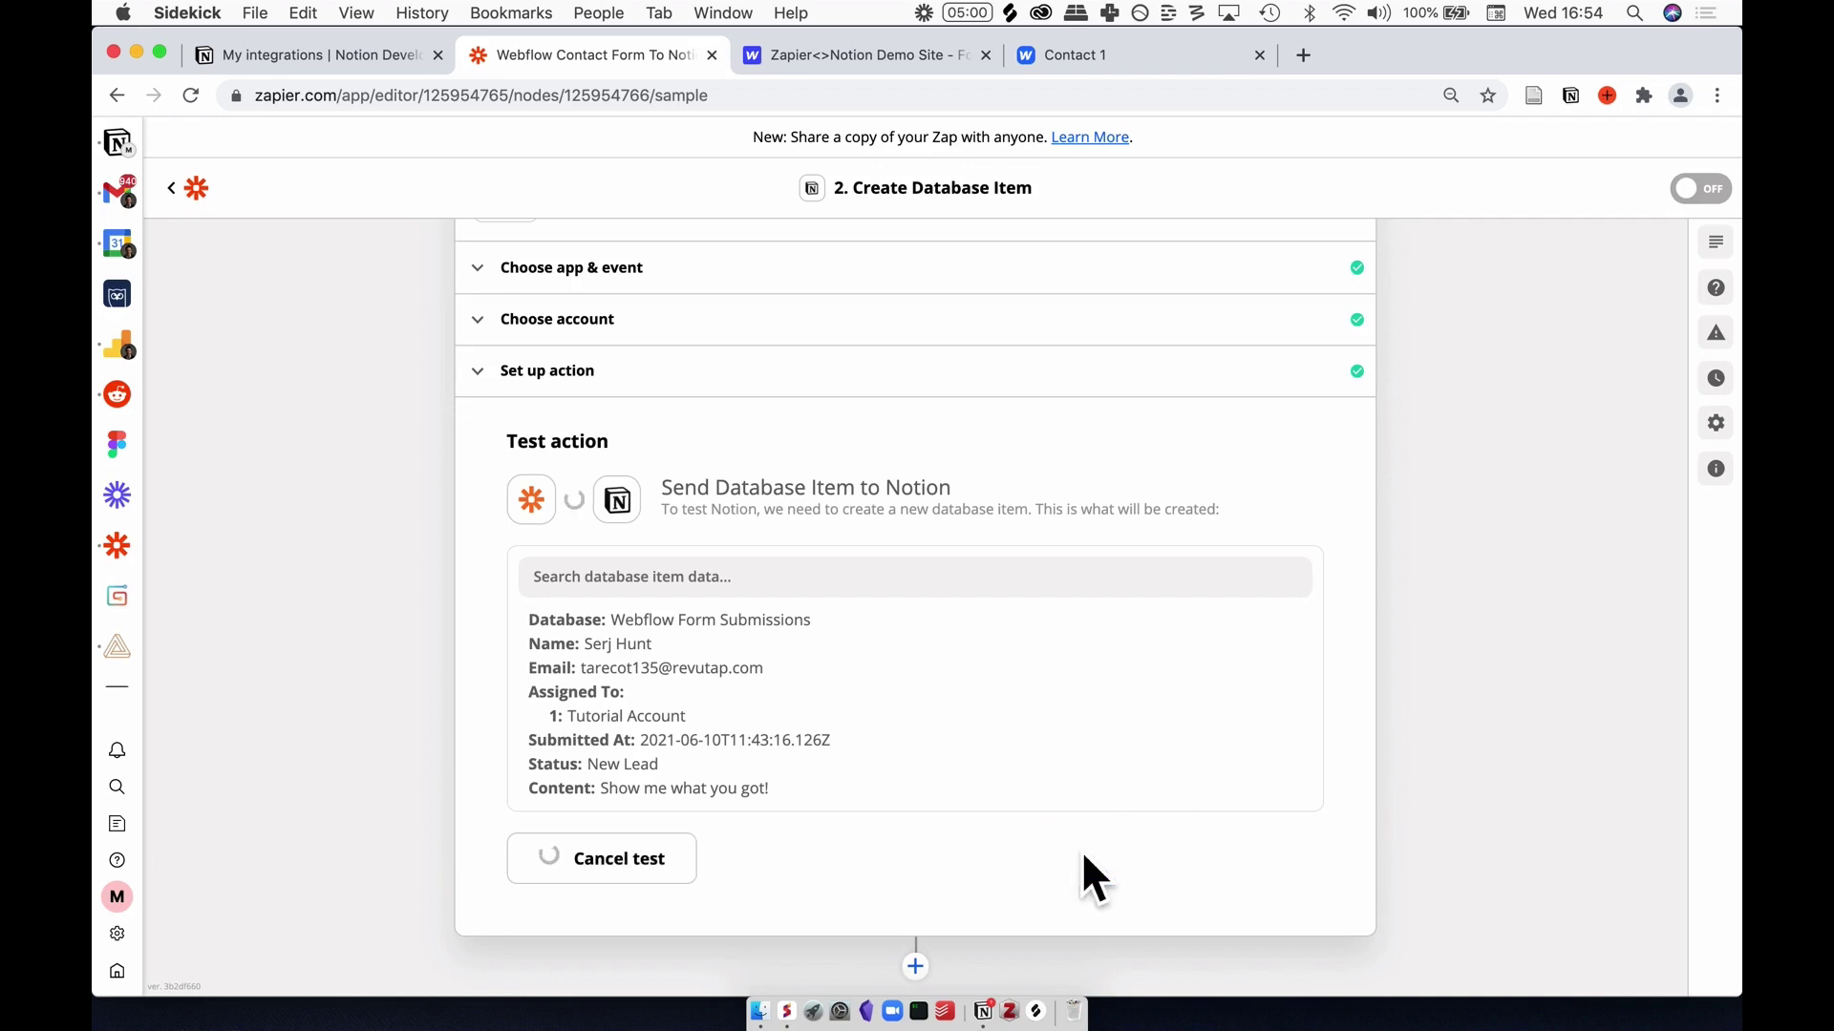
scroll(655, 750, up, 4)
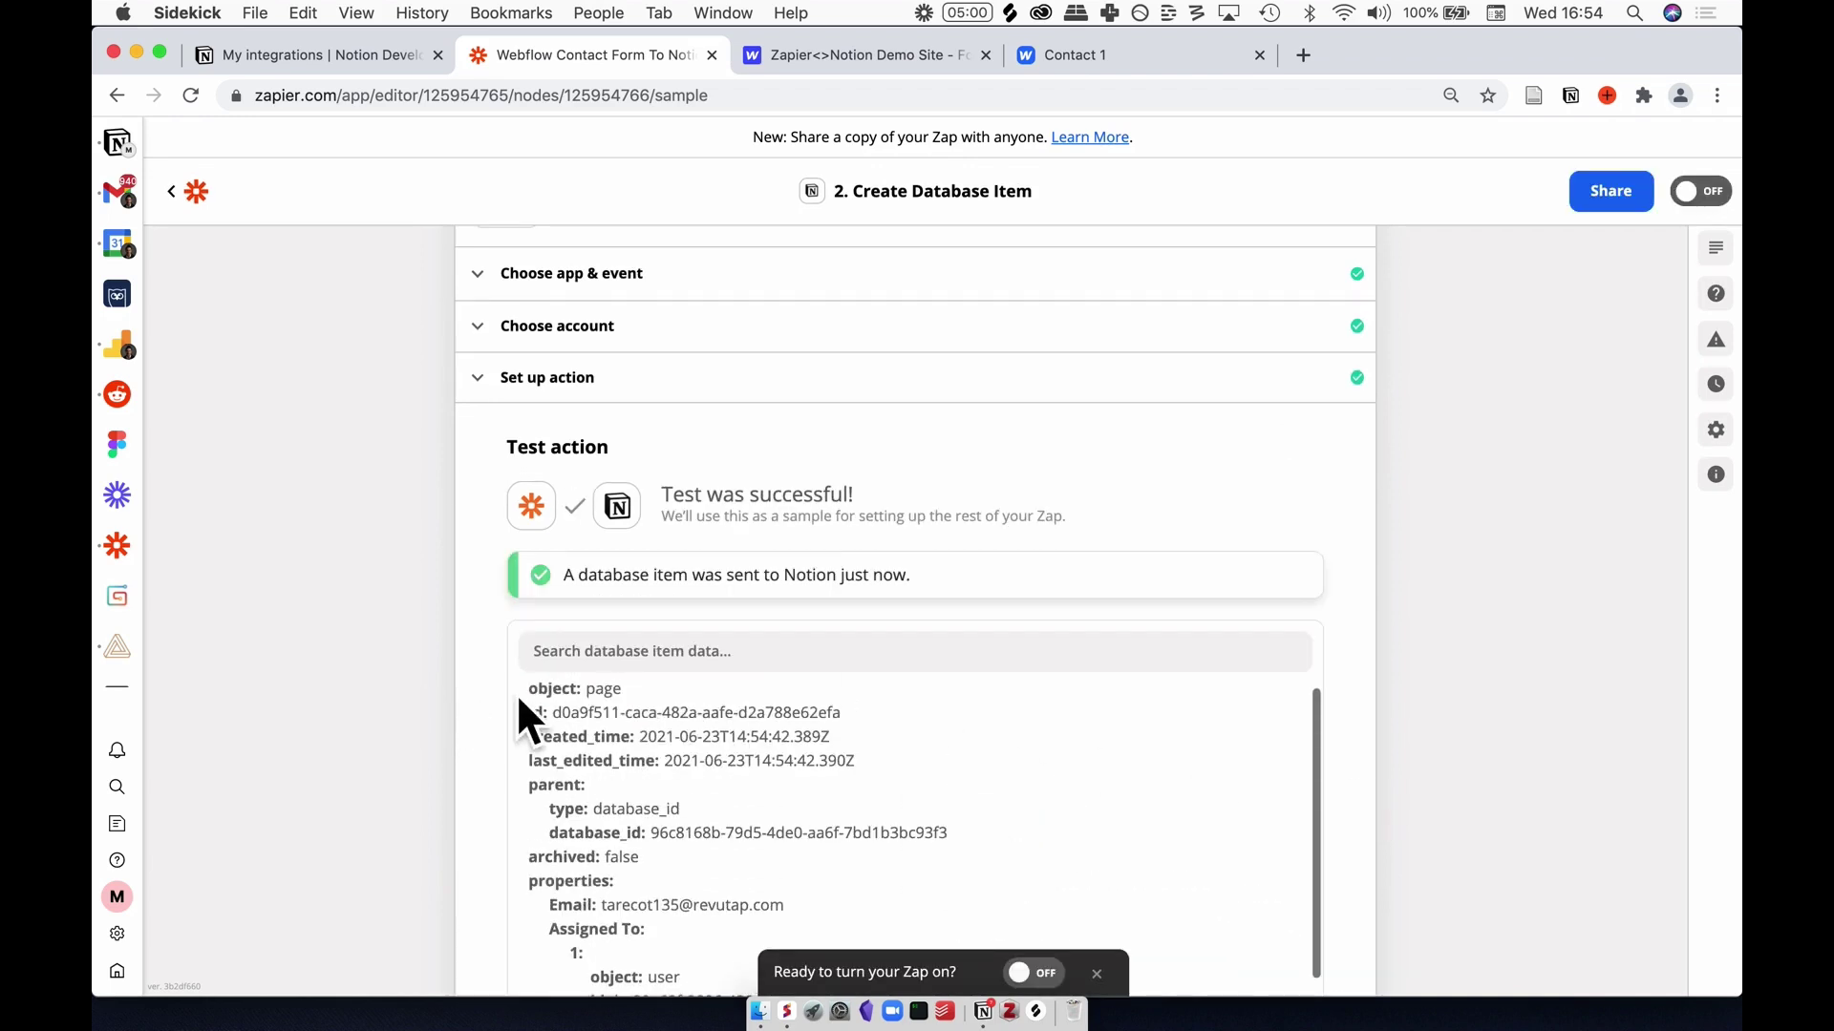
scroll(489, 703, down, 2)
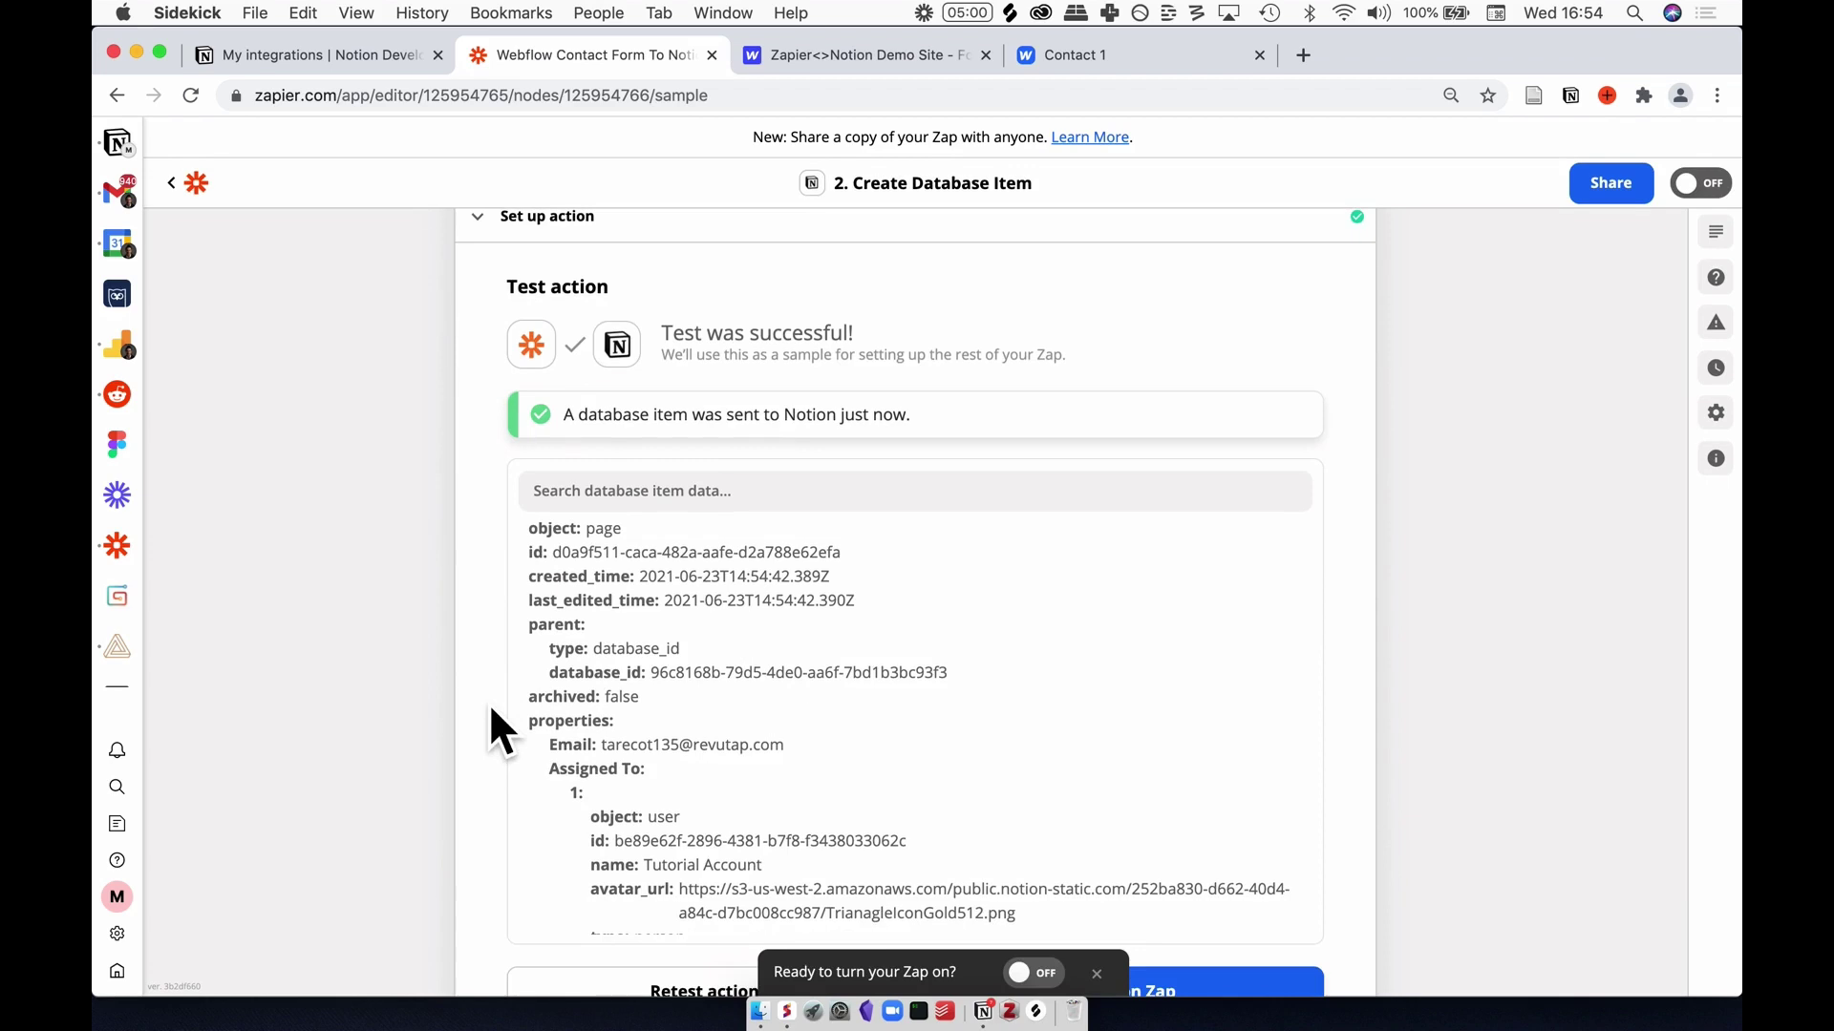
click(117, 142)
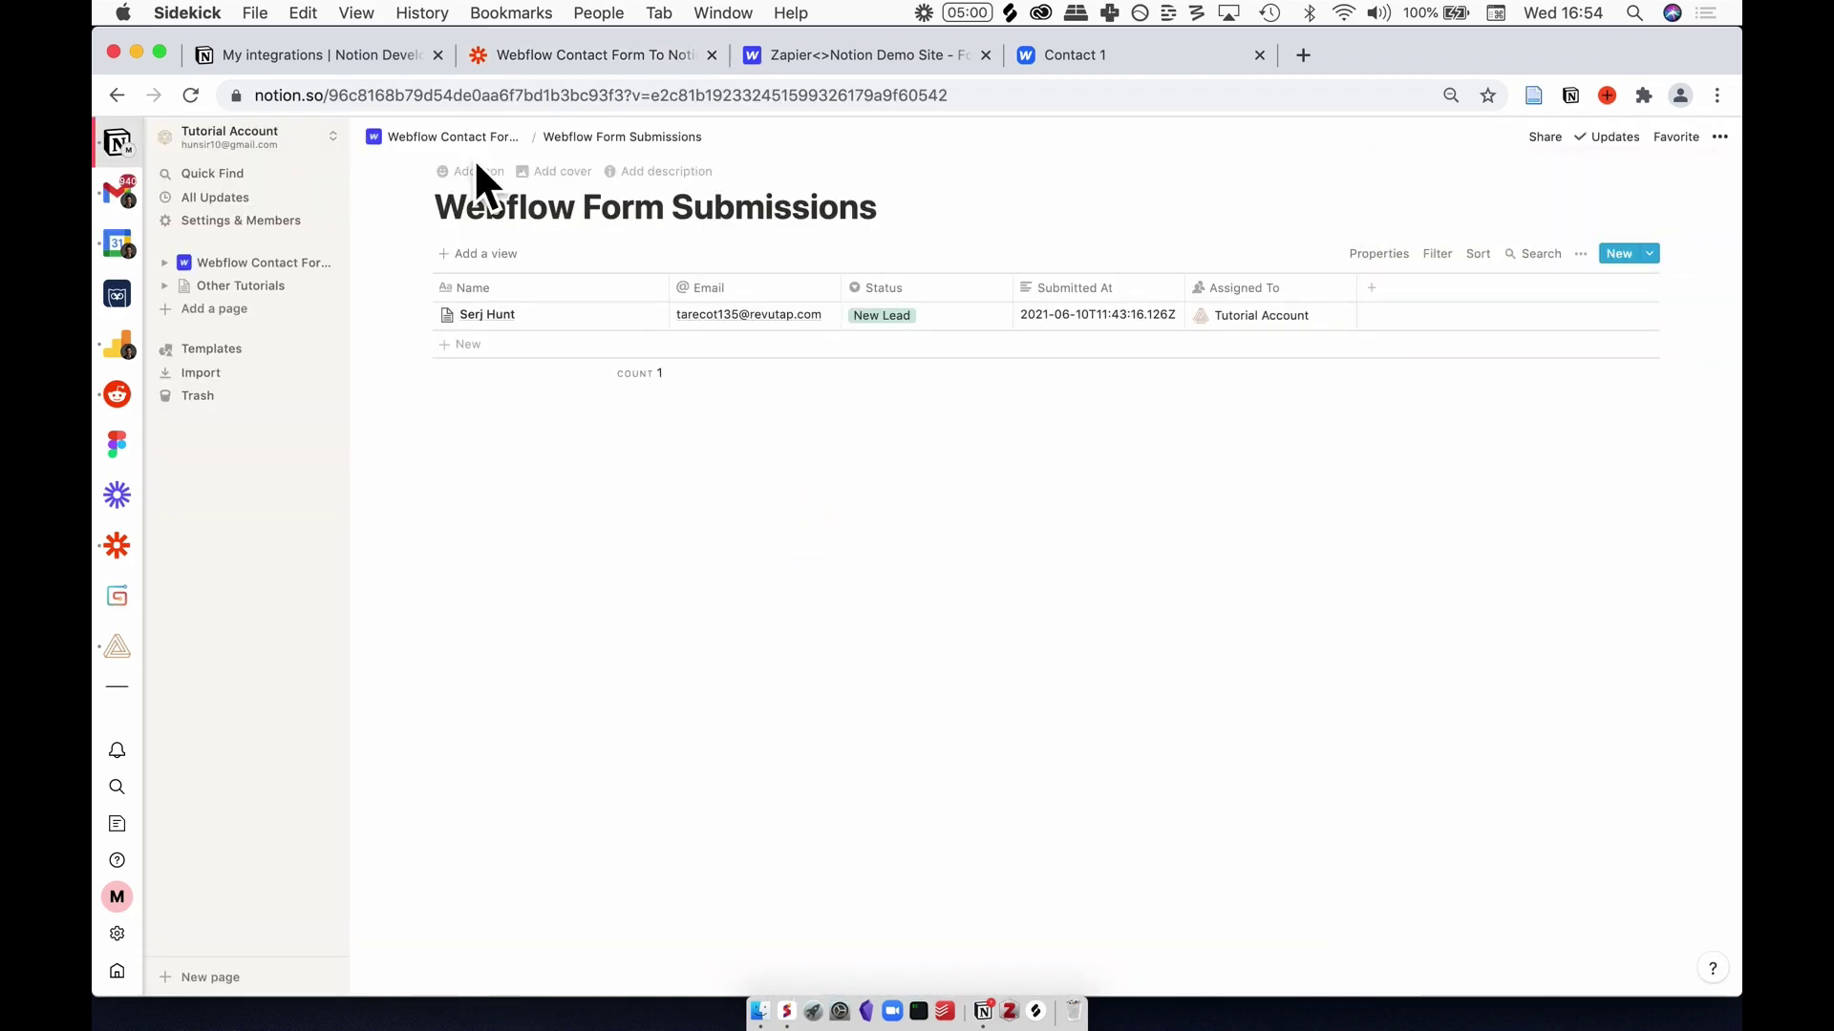
Step: Check the new row on the Webflow Contact Form Submissions page against Webflow's stored submission
click(468, 138)
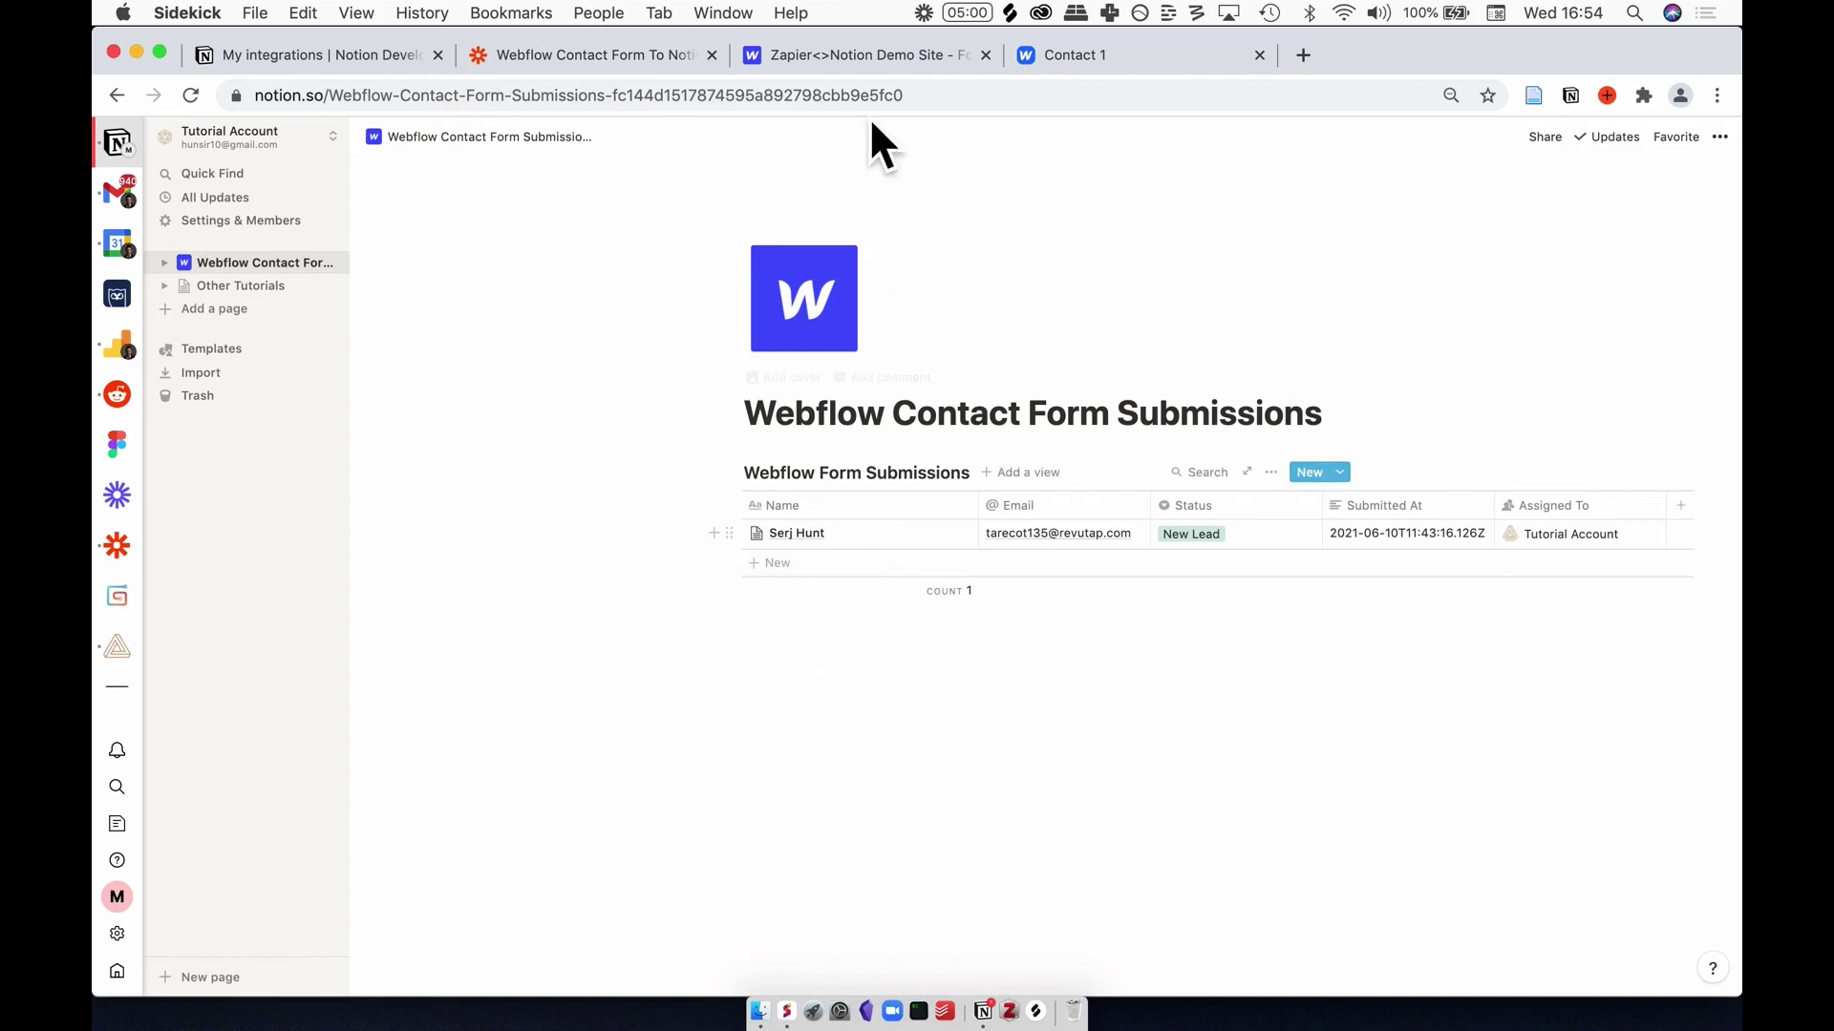
click(857, 57)
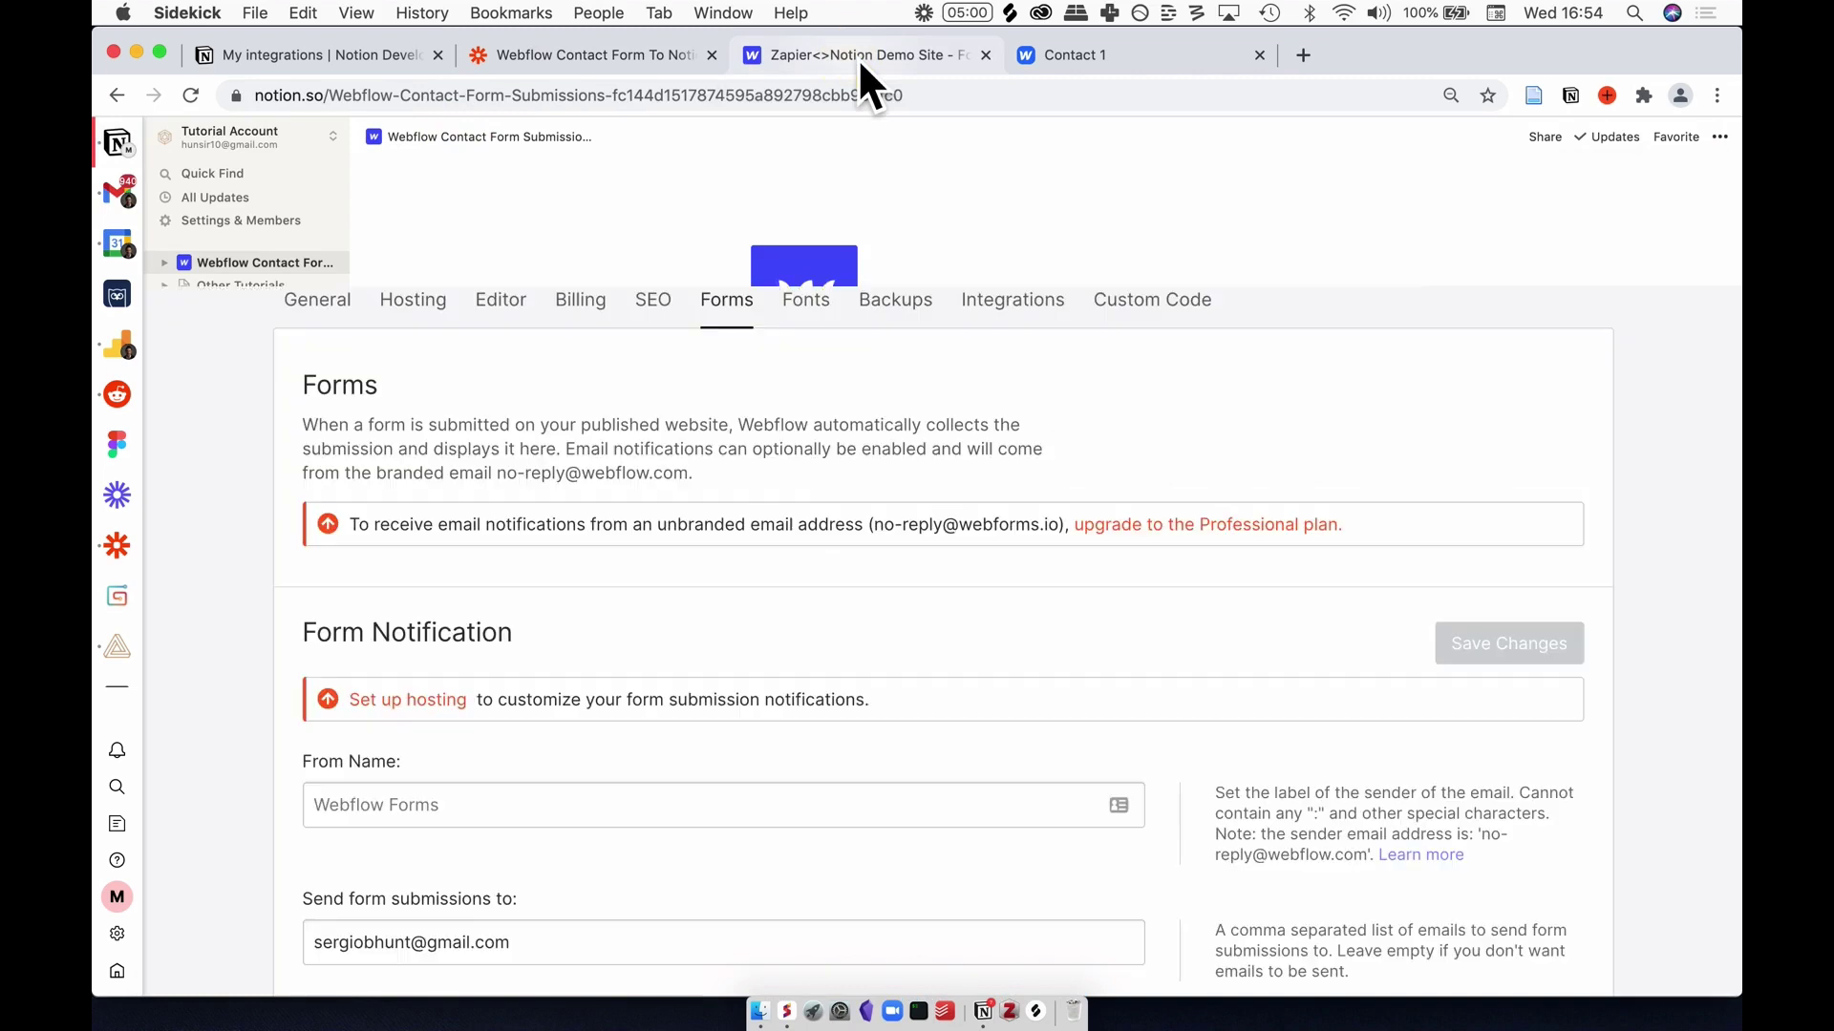
scroll(789, 499, down, 15)
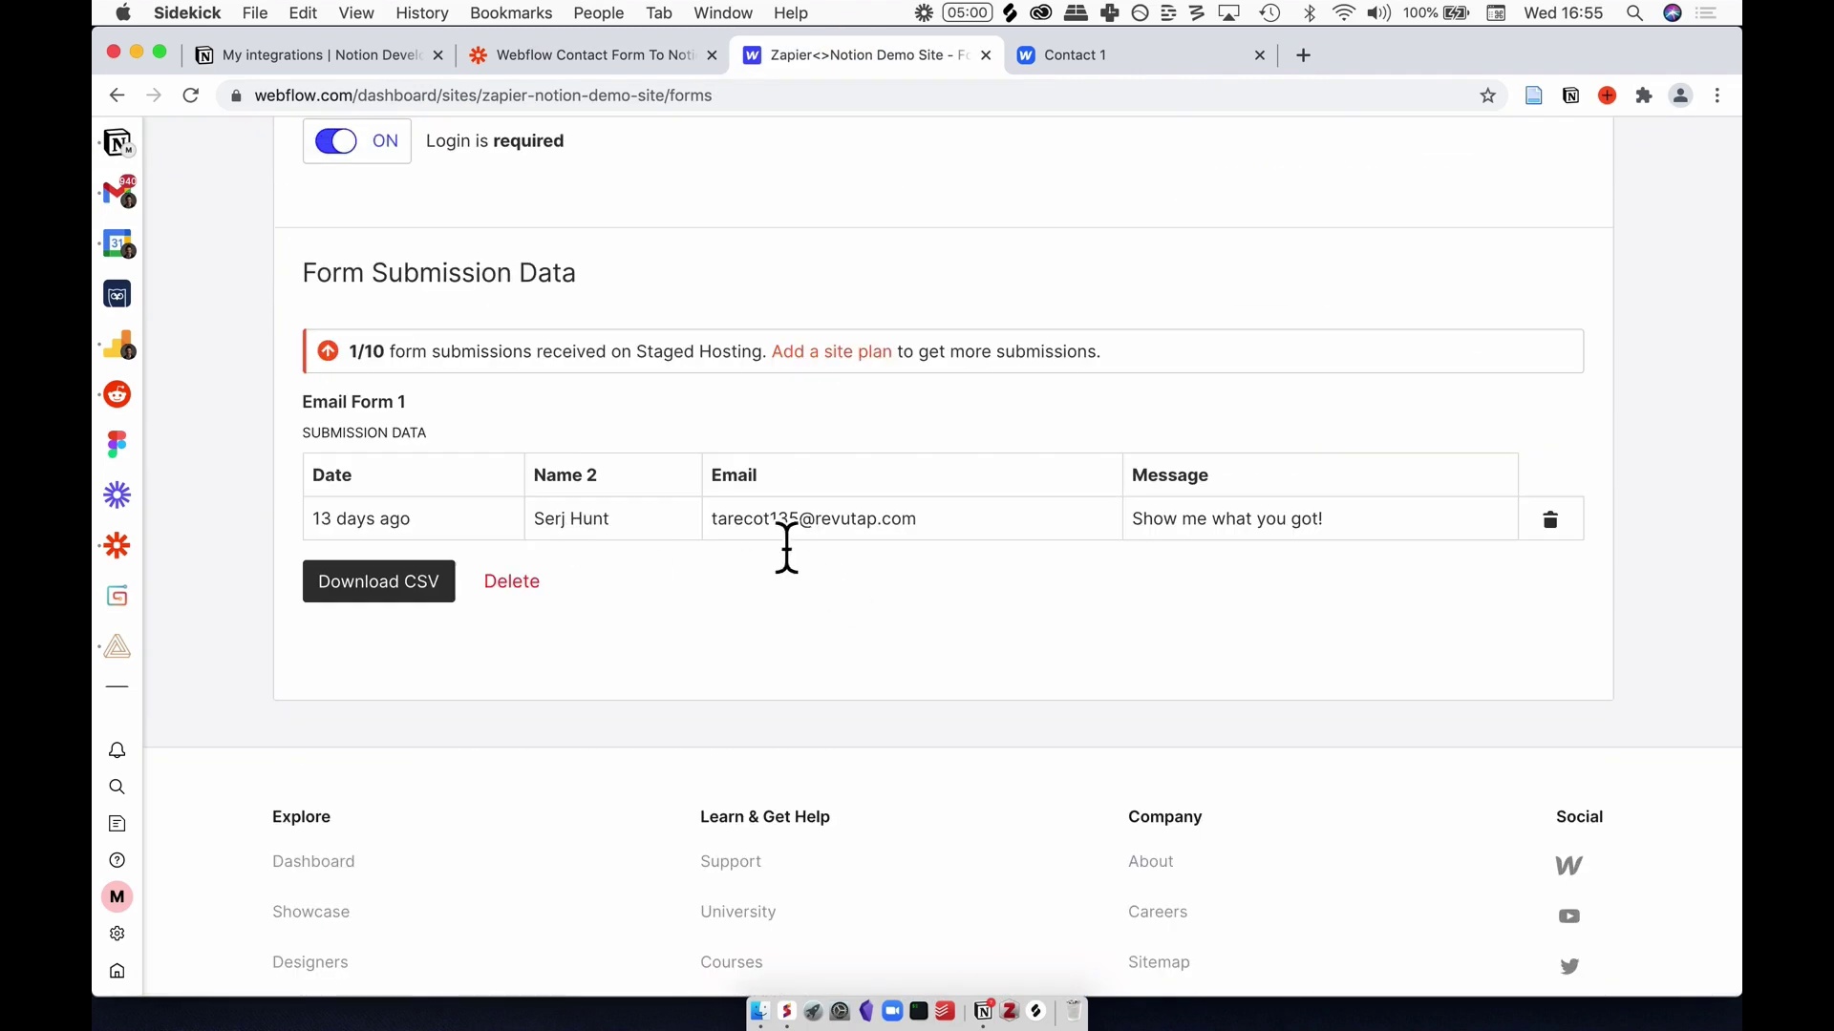
click(140, 156)
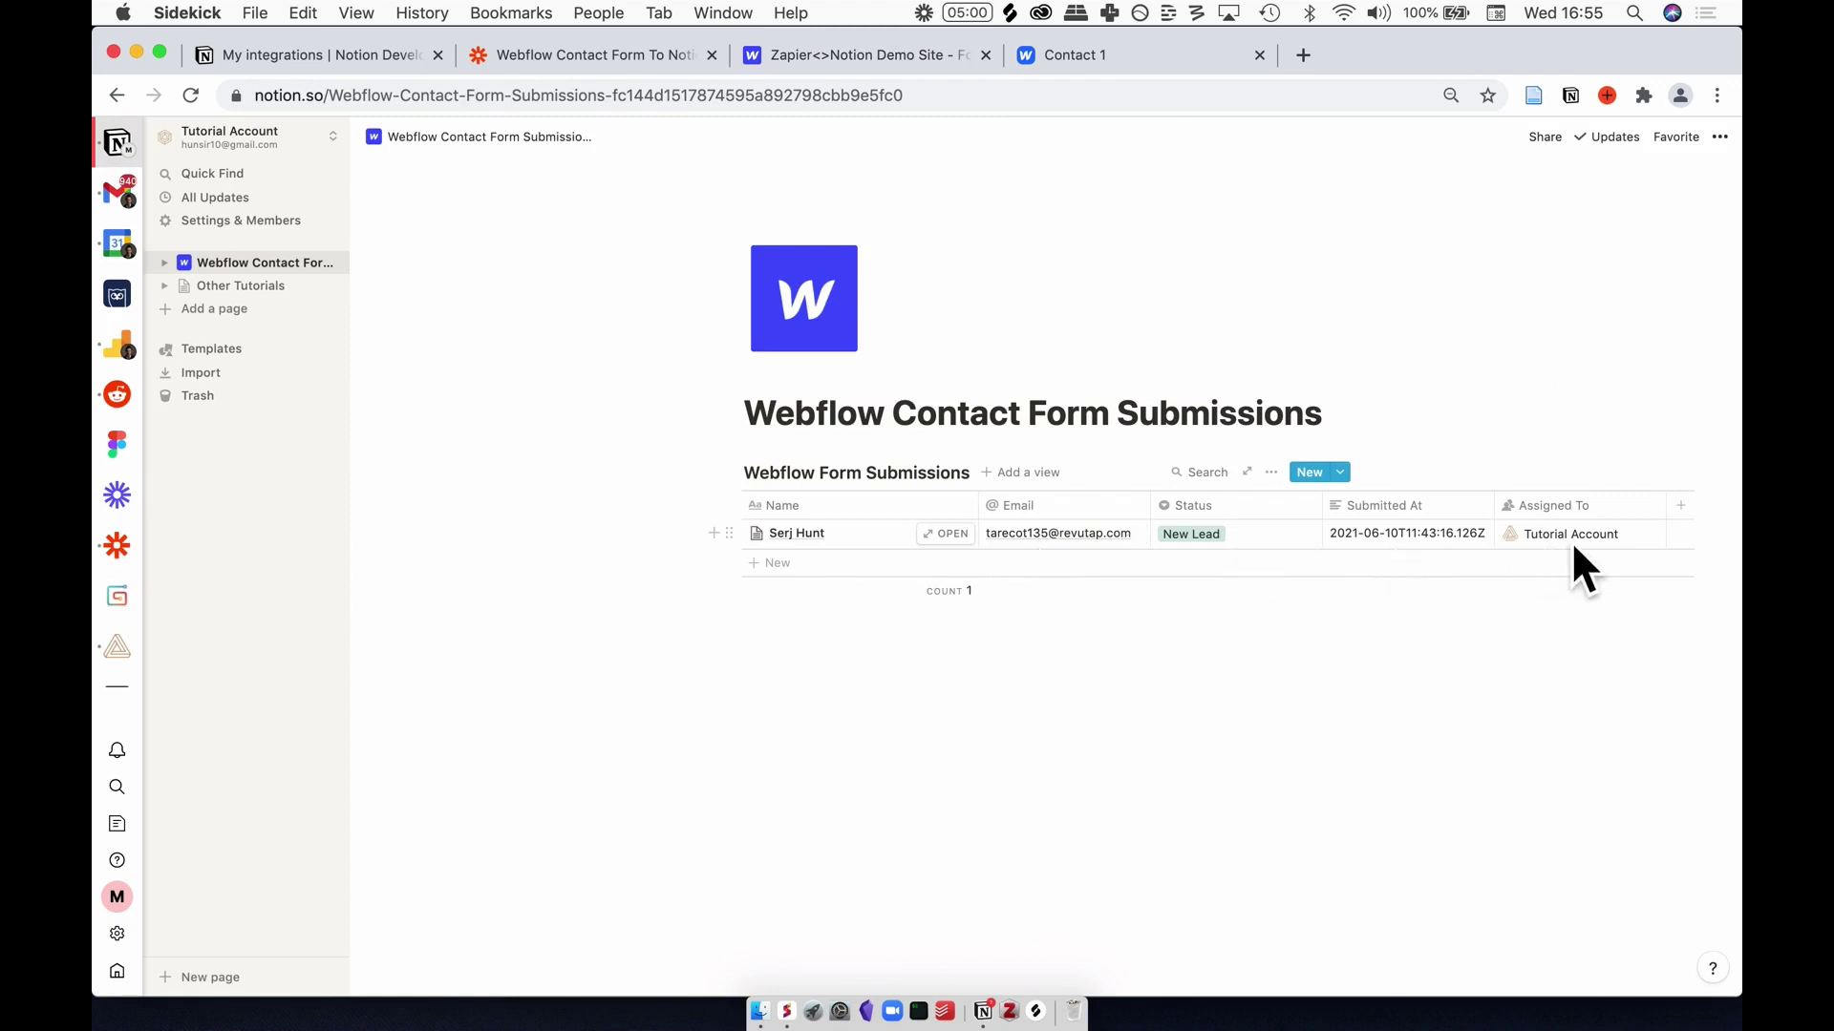
Step: Peek at the new submission record and its message, then return to Zapier's test result
click(953, 543)
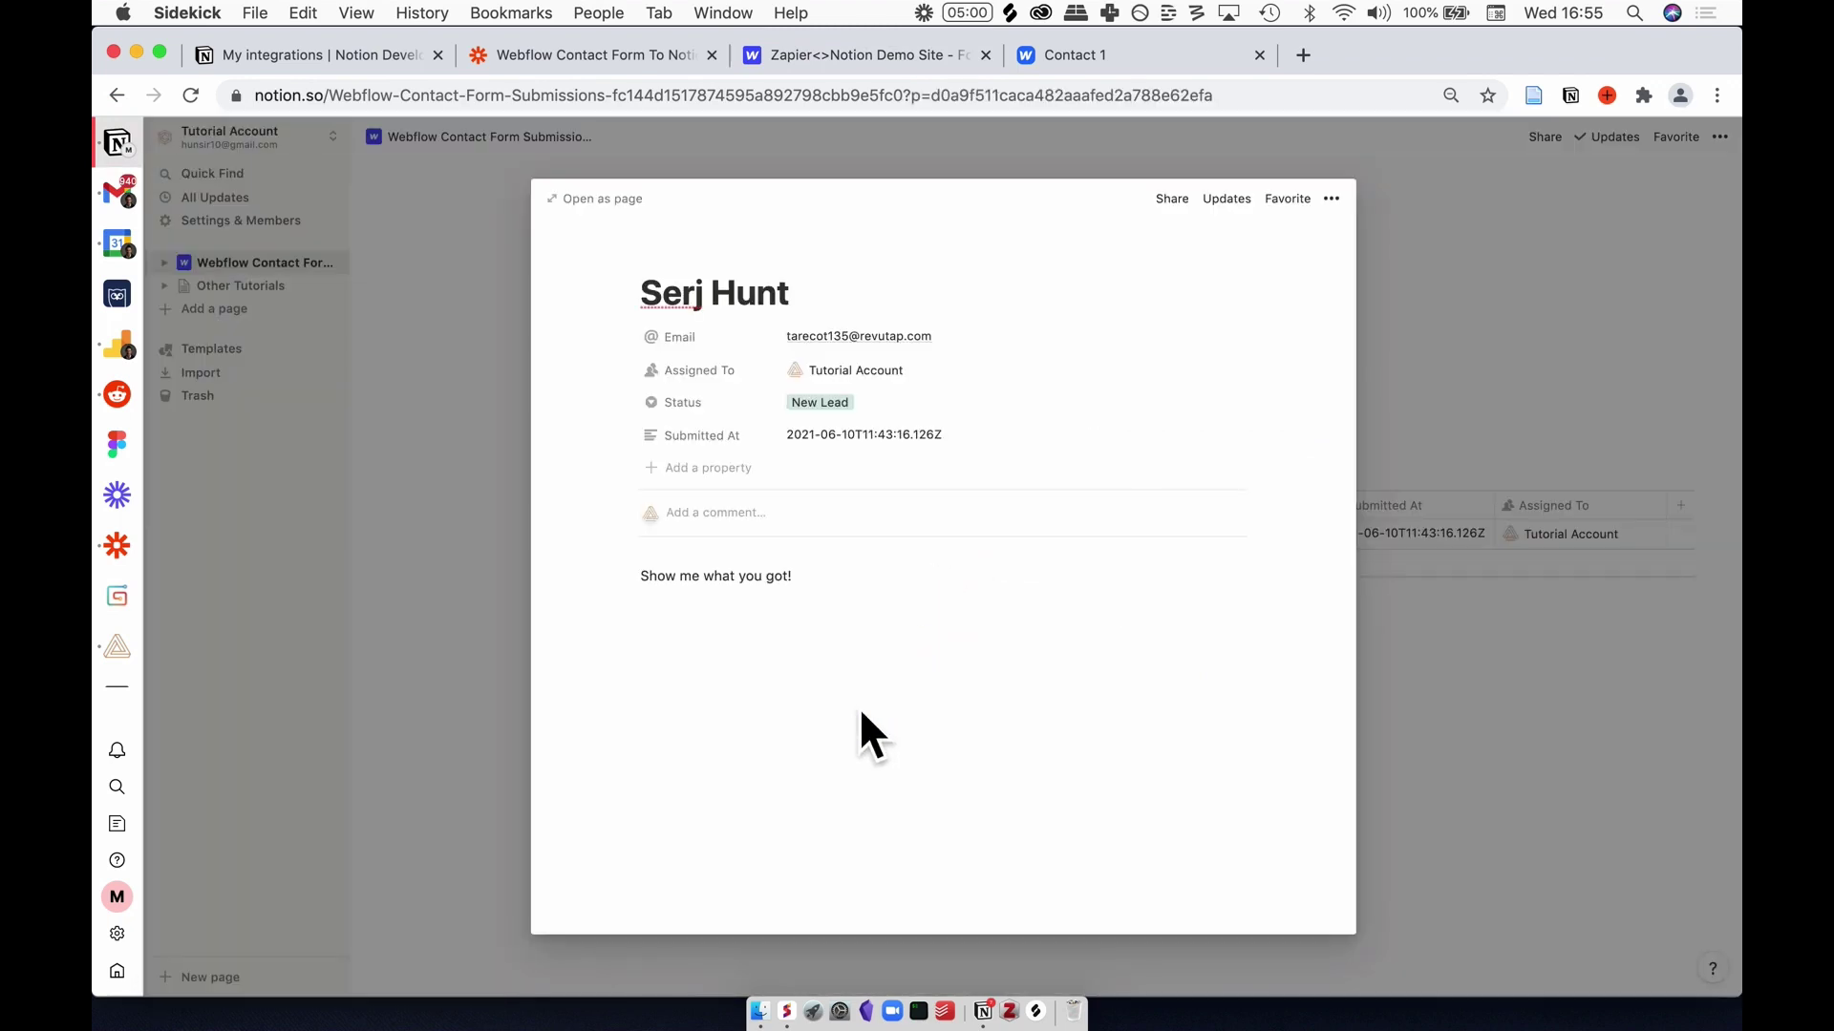
click(1432, 707)
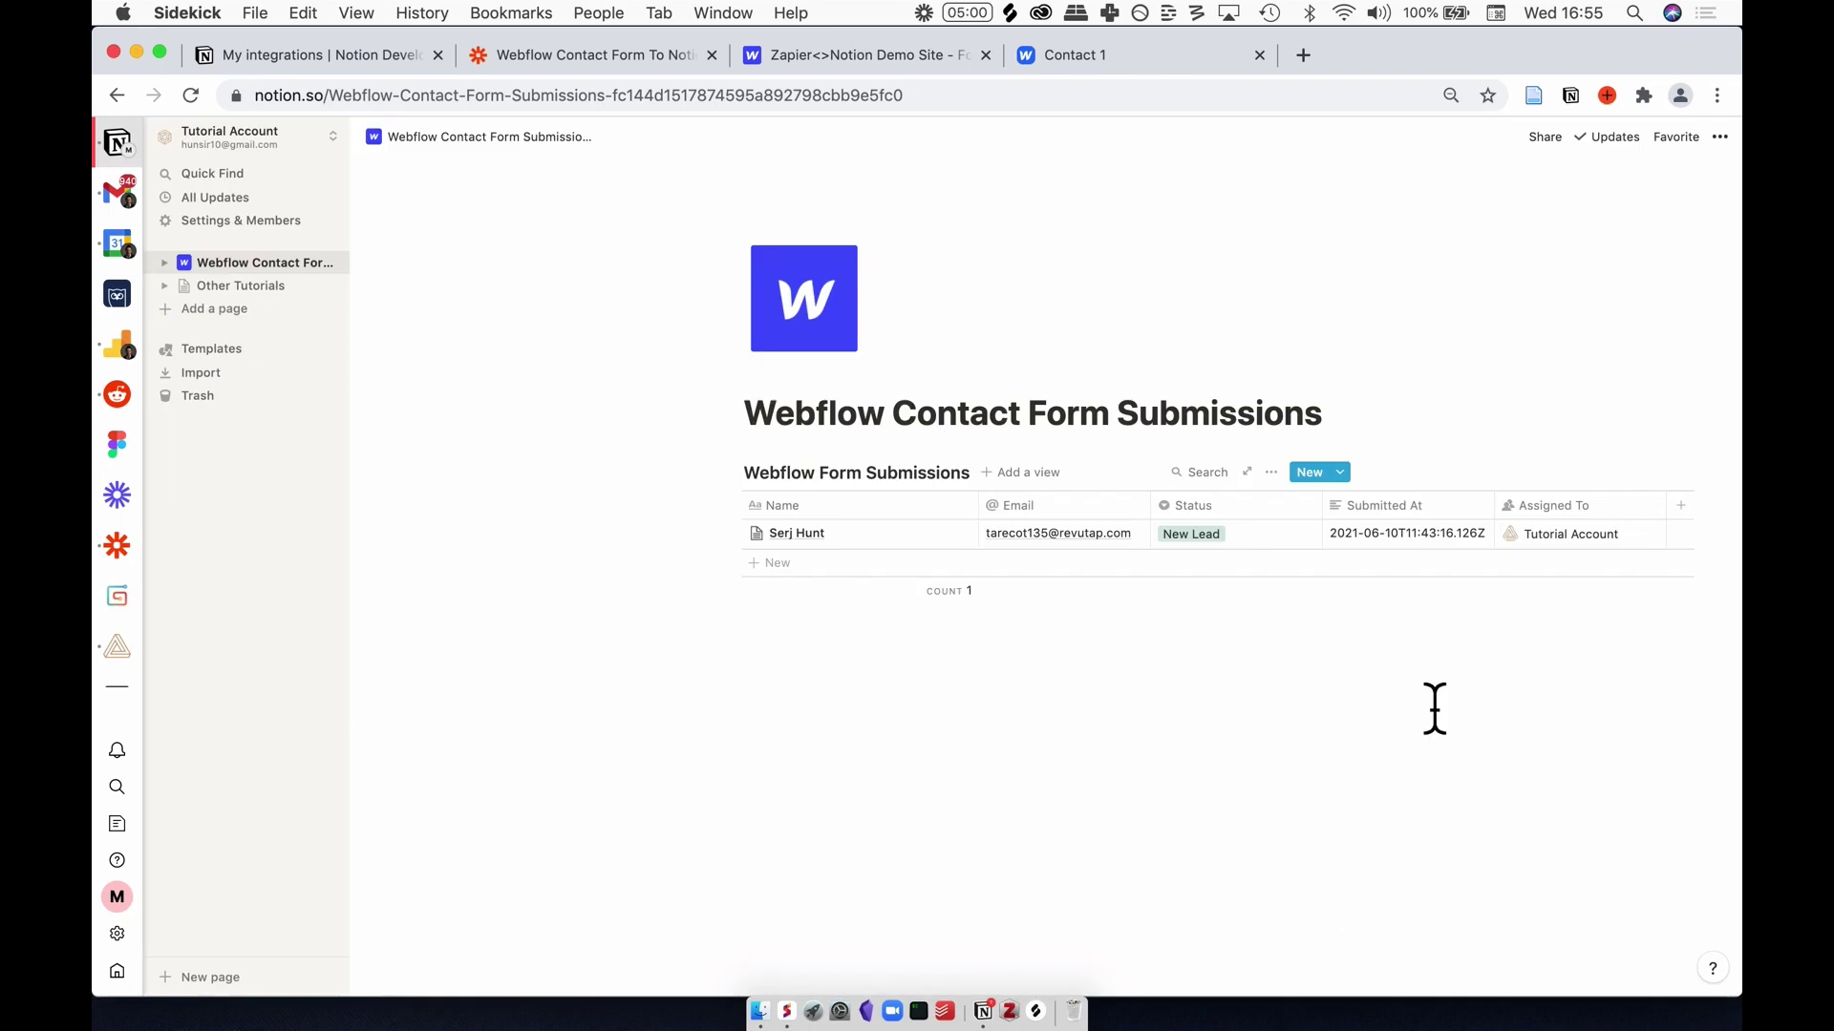
click(643, 70)
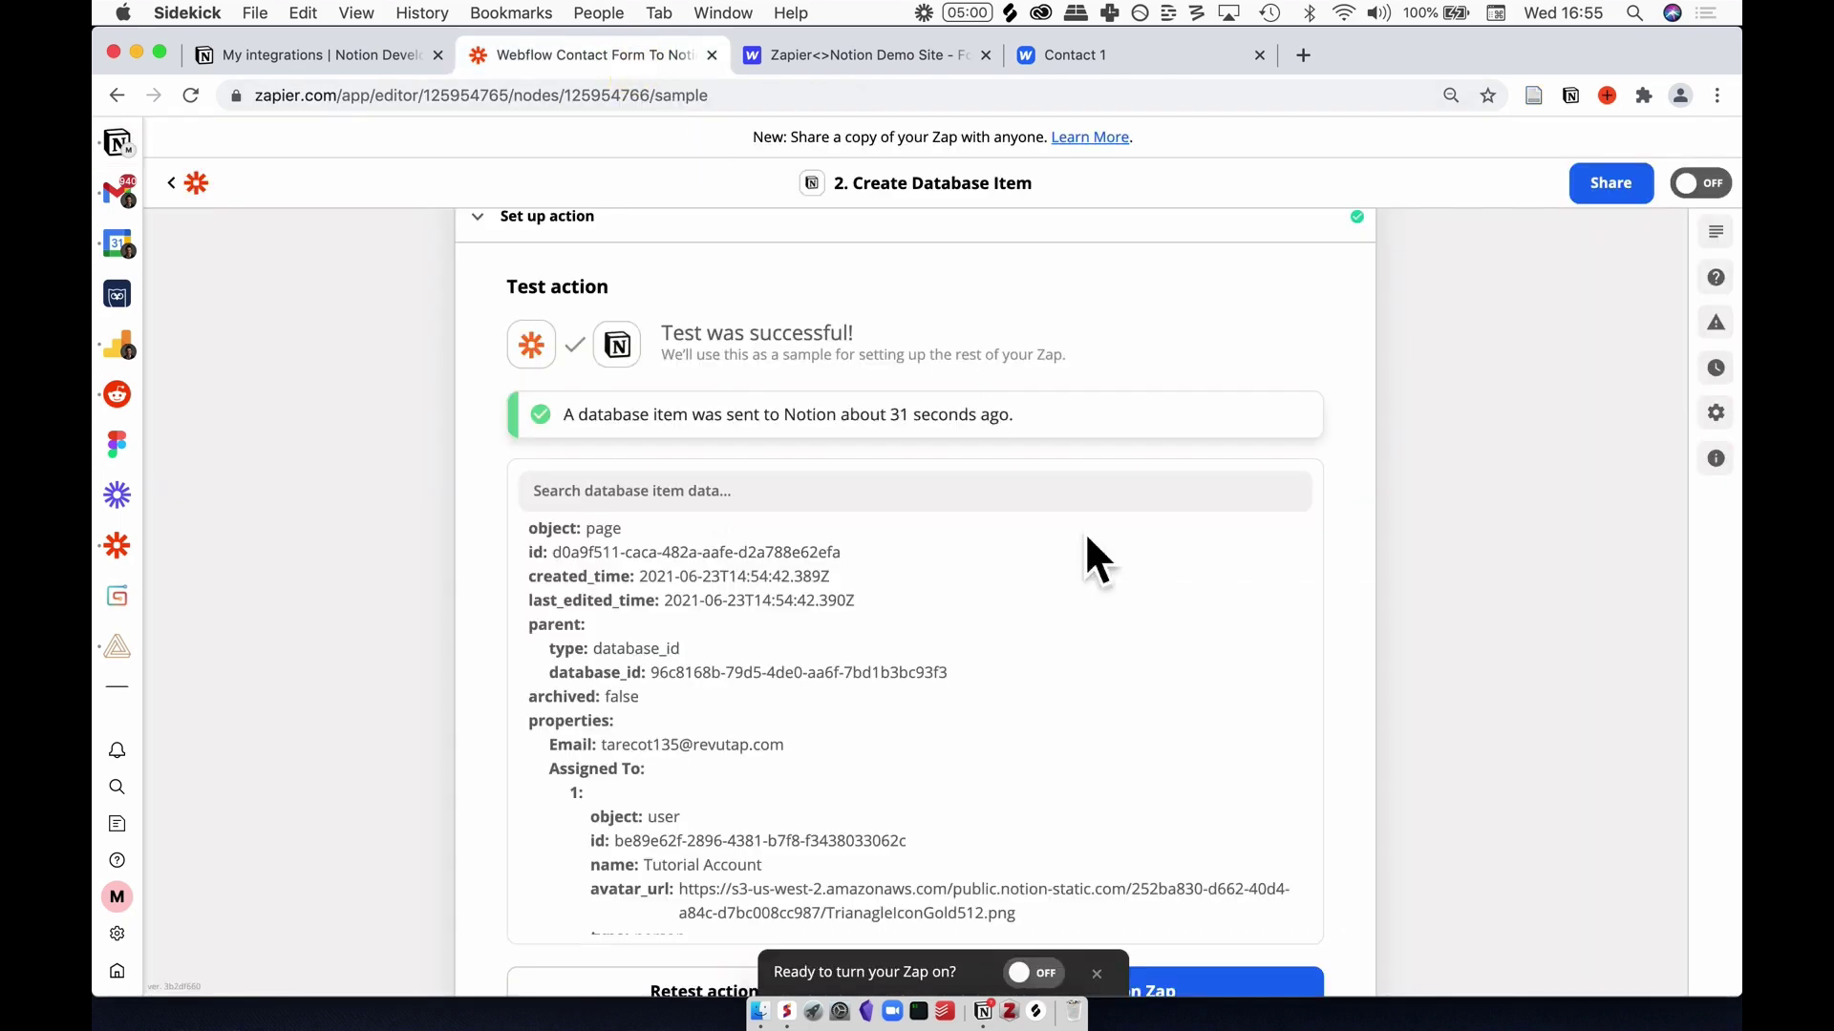
Step: Turn on the Webflow Contact Form To Notion Zap and go to the Zaps list
scroll(1085, 531, down, 5)
click(1223, 825)
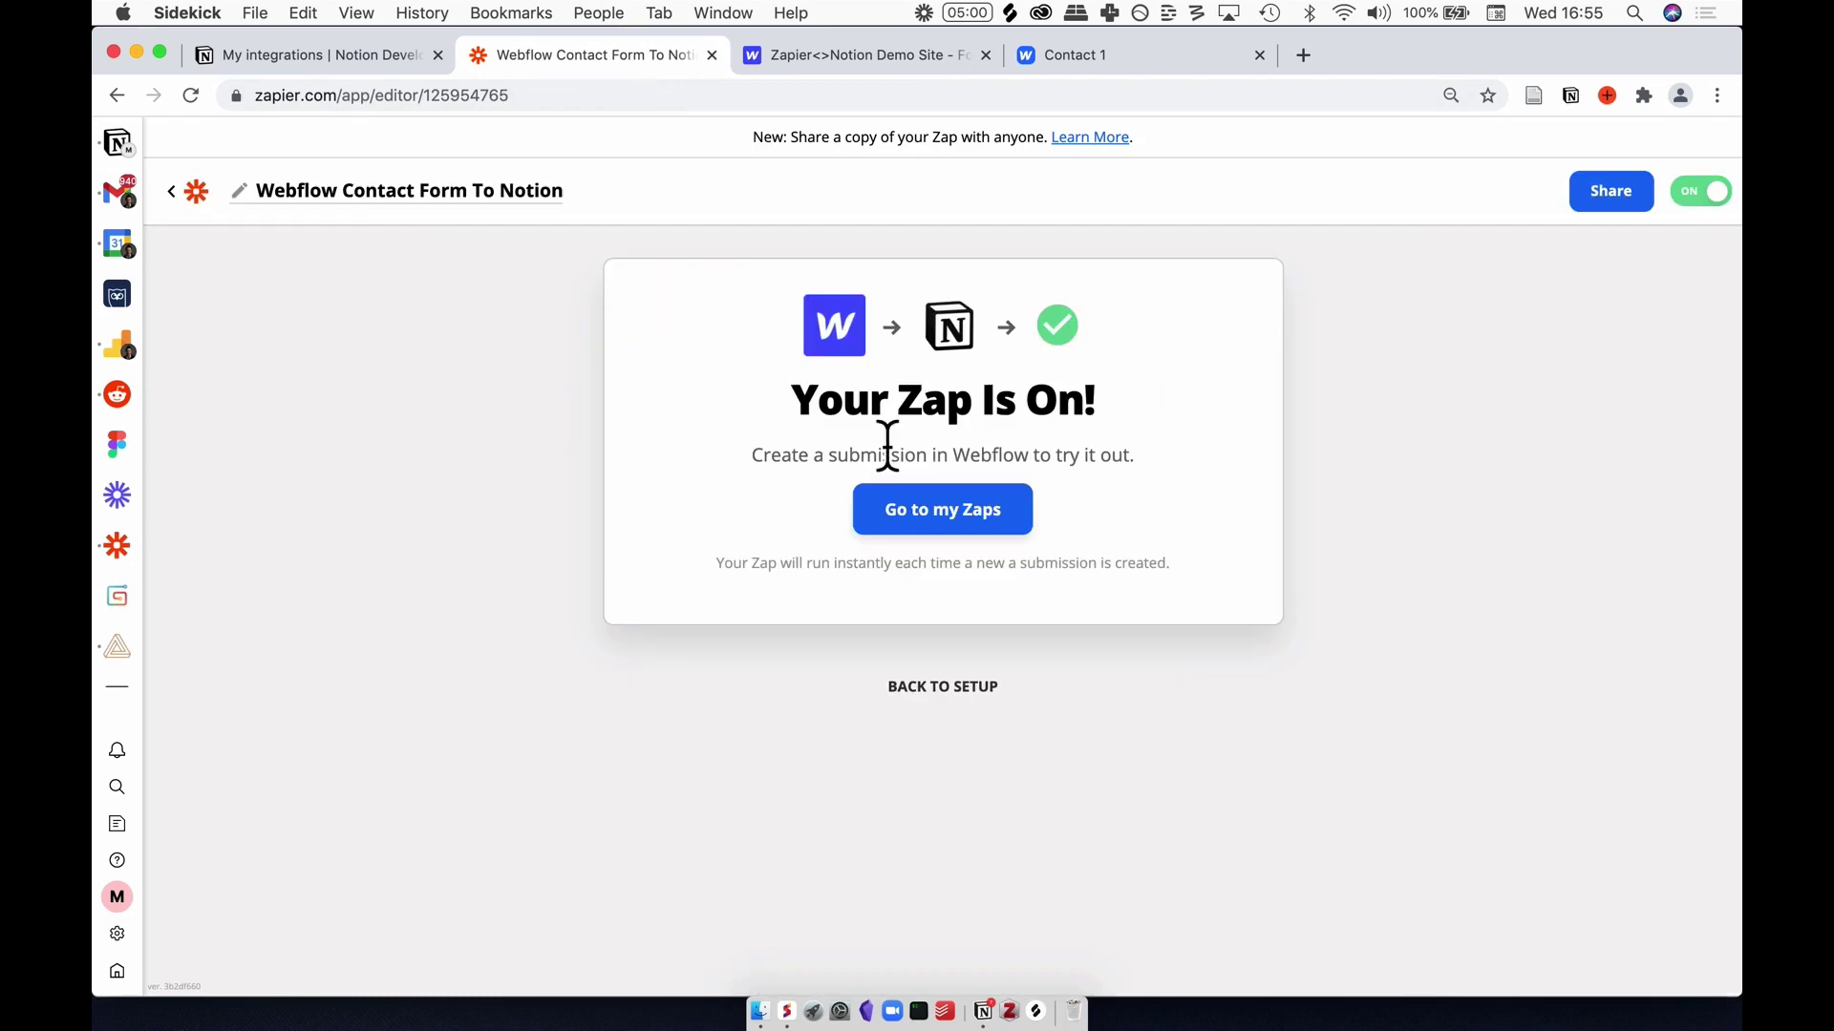
click(963, 528)
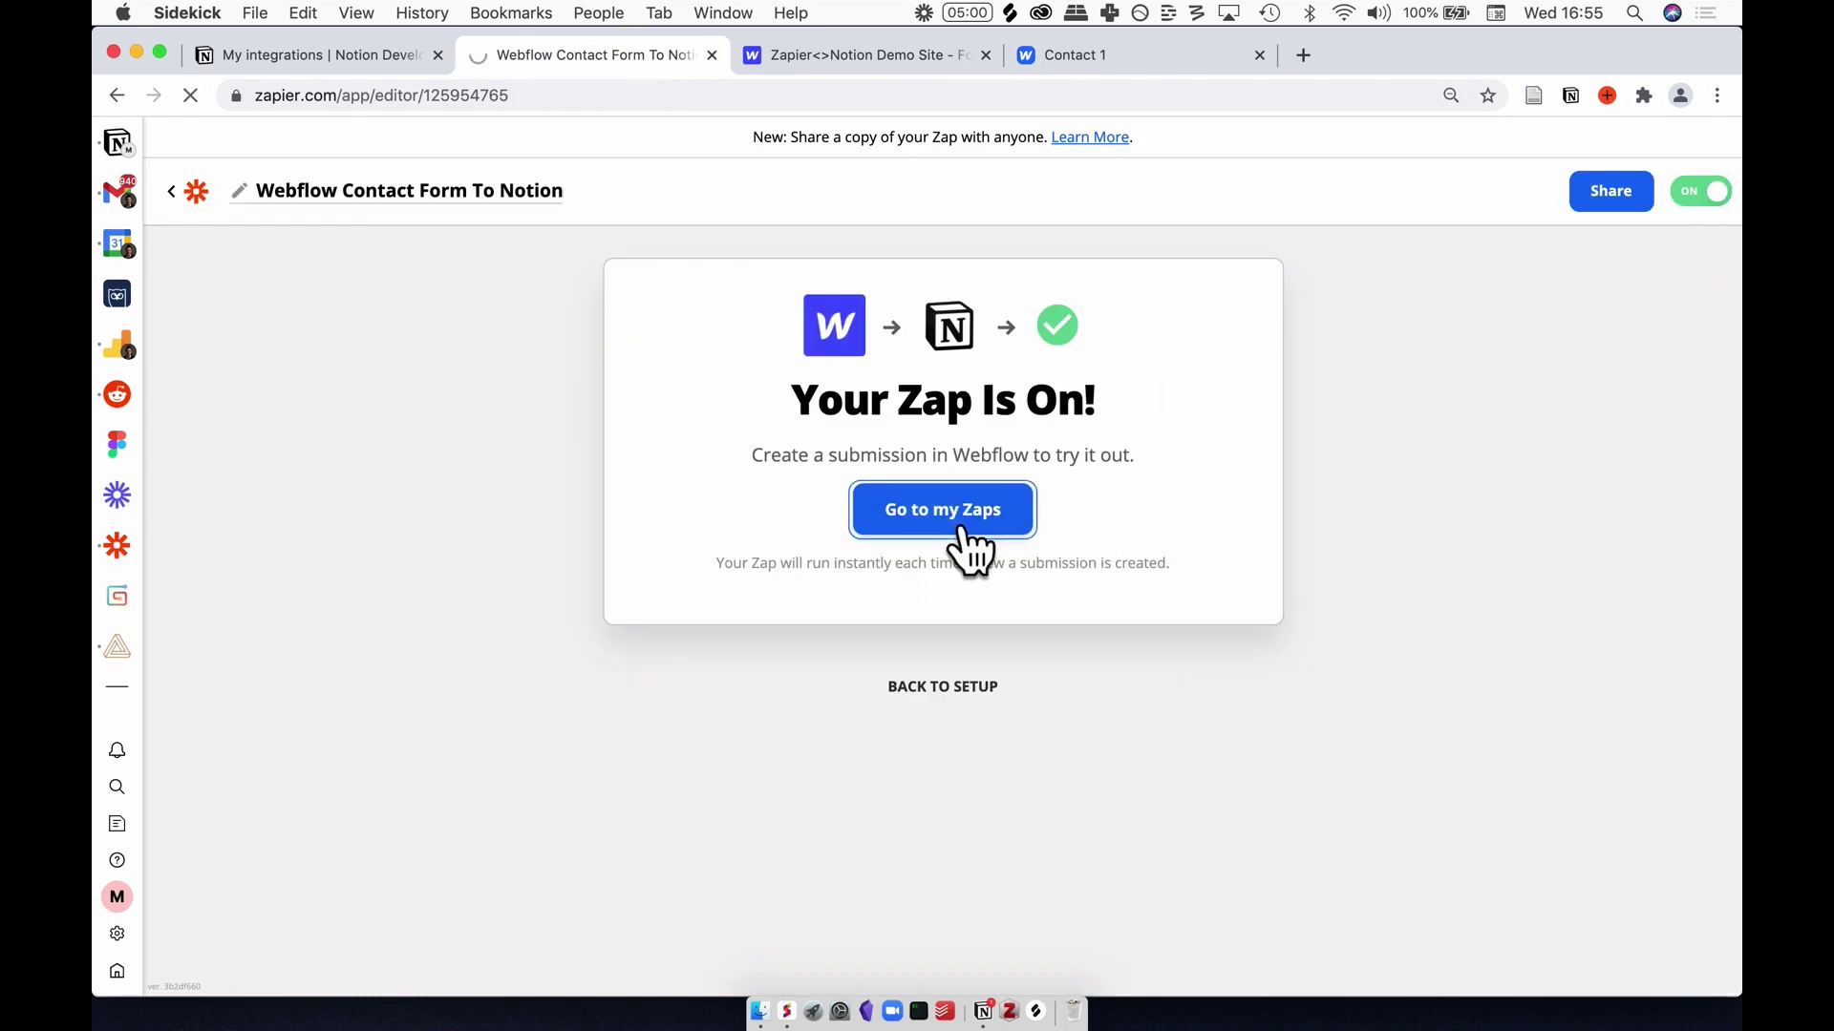